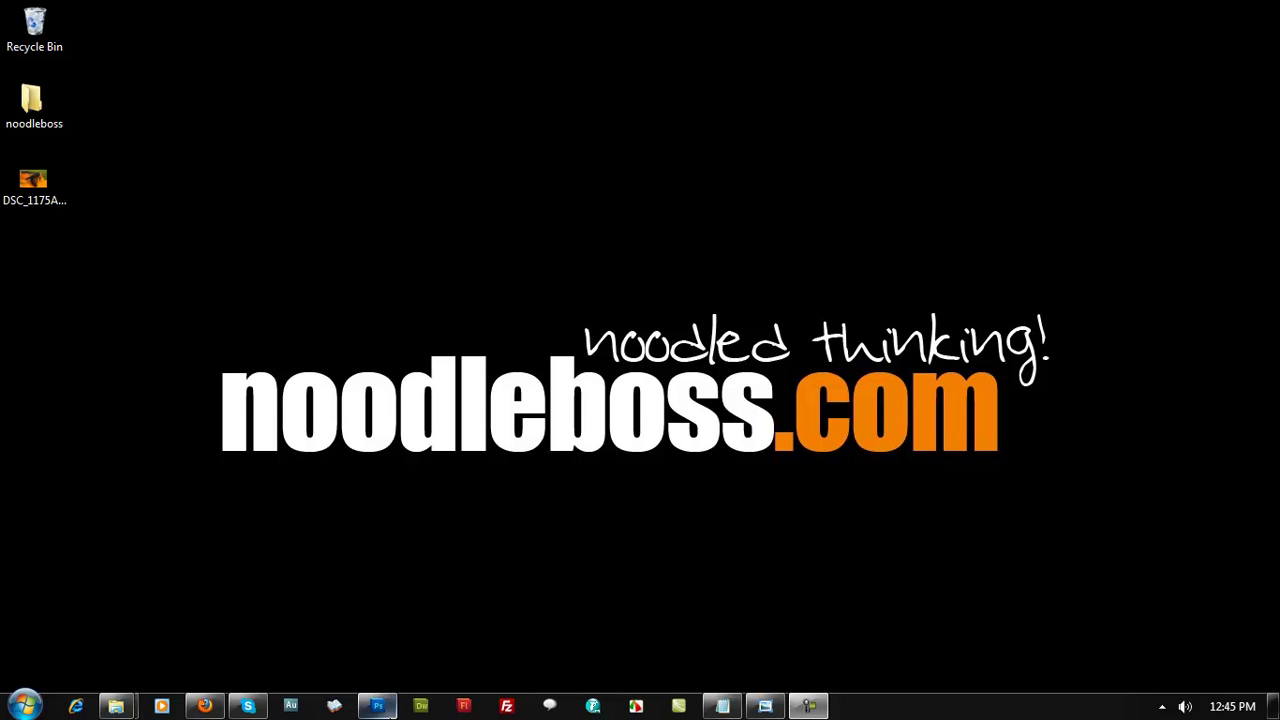
Start a new Photoshop document sized 1920 × 1080 pixels.
{"action": "left_click", "coordinate": [378, 707]}
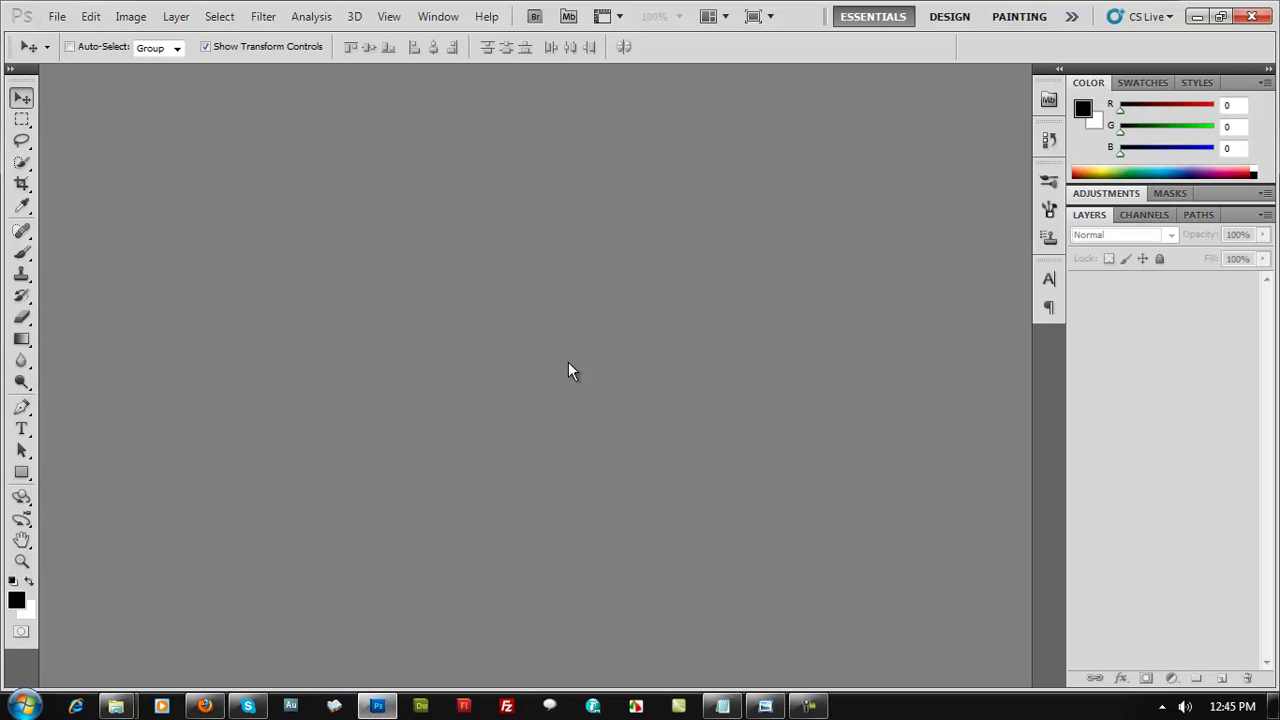
{"action": "key", "text": "ctrl+n"}
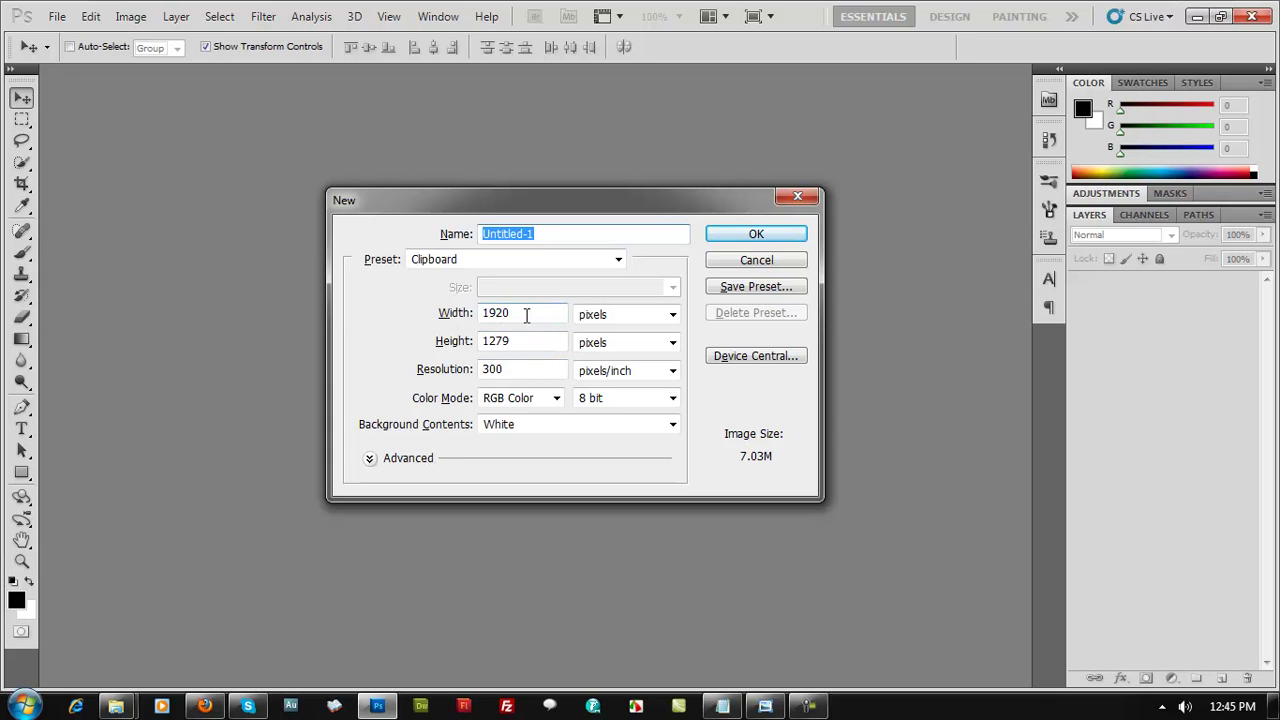
{"action": "left_click", "coordinate": [452, 312]}
{"action": "left_click", "coordinate": [455, 342]}
{"action": "type", "text": "1"}
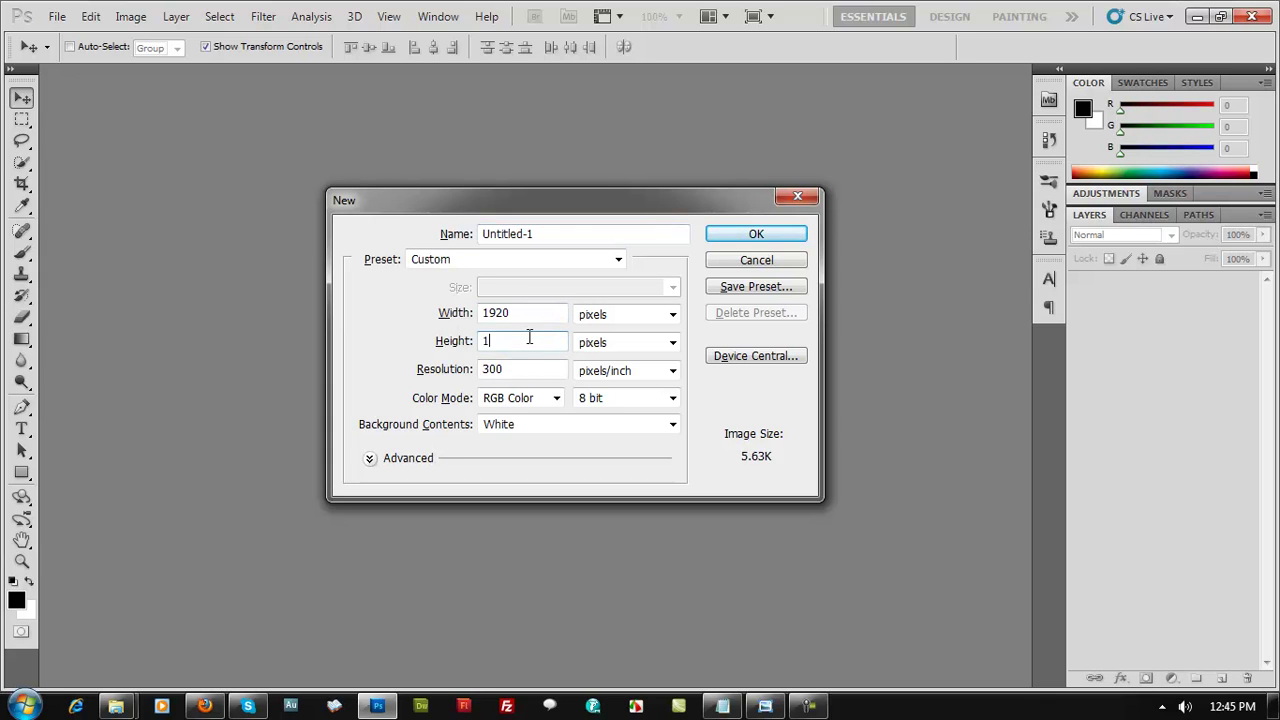
{"action": "type", "text": "080"}
Create the document named HQWallpaper at 72 pixels/inch in RGB Color.
{"action": "left_click", "coordinate": [552, 233]}
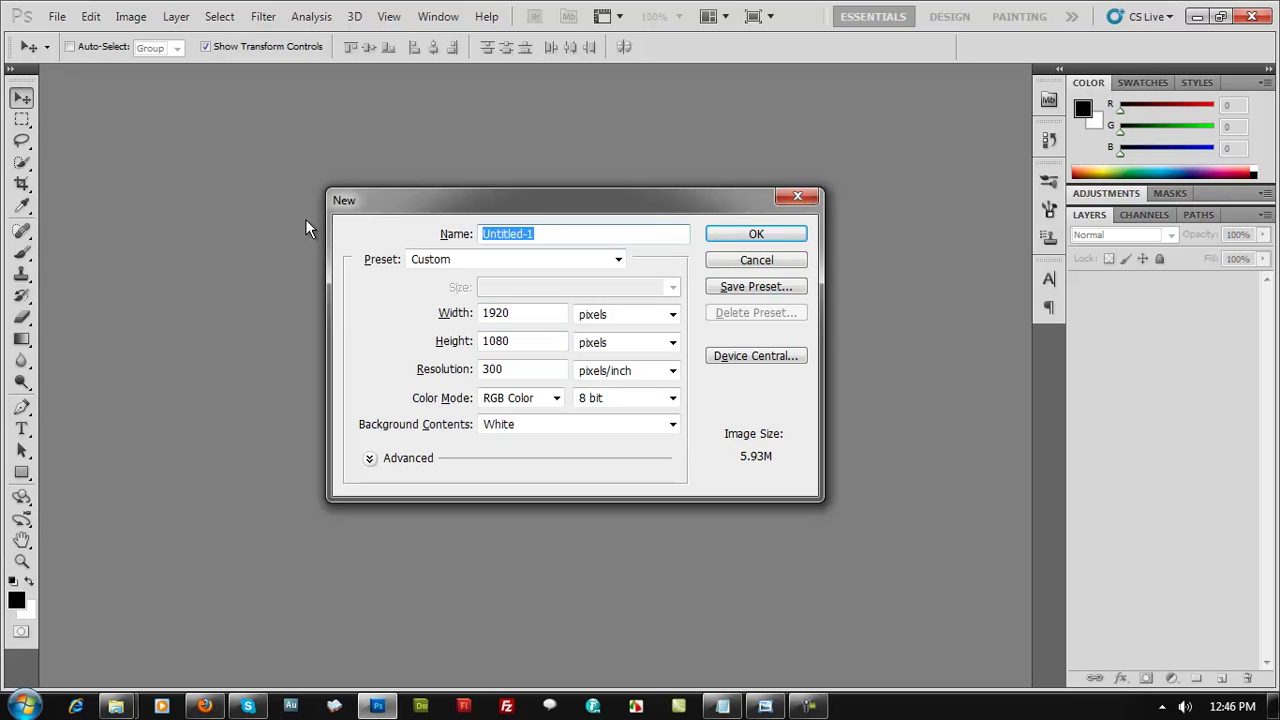
{"action": "type", "text": "HQWallpaper"}
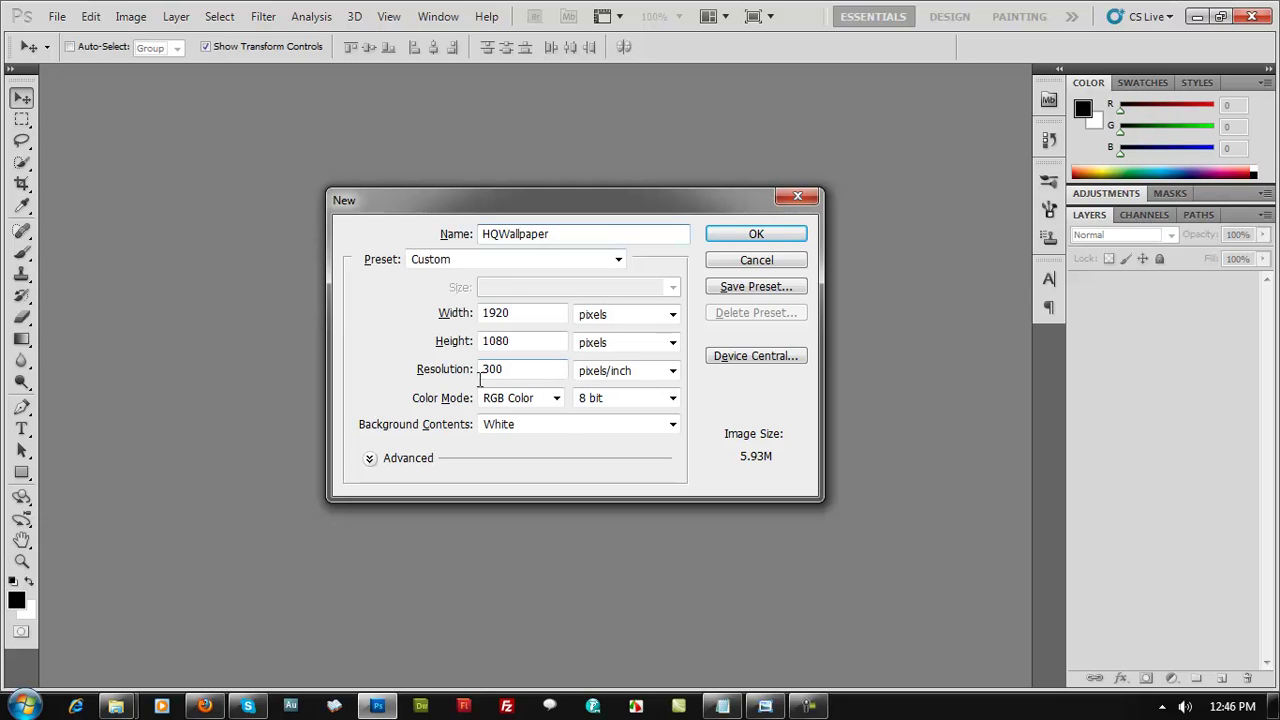
{"action": "left_click_drag", "start_coordinate": [539, 372], "coordinate": [446, 372]}
{"action": "type", "text": "72"}
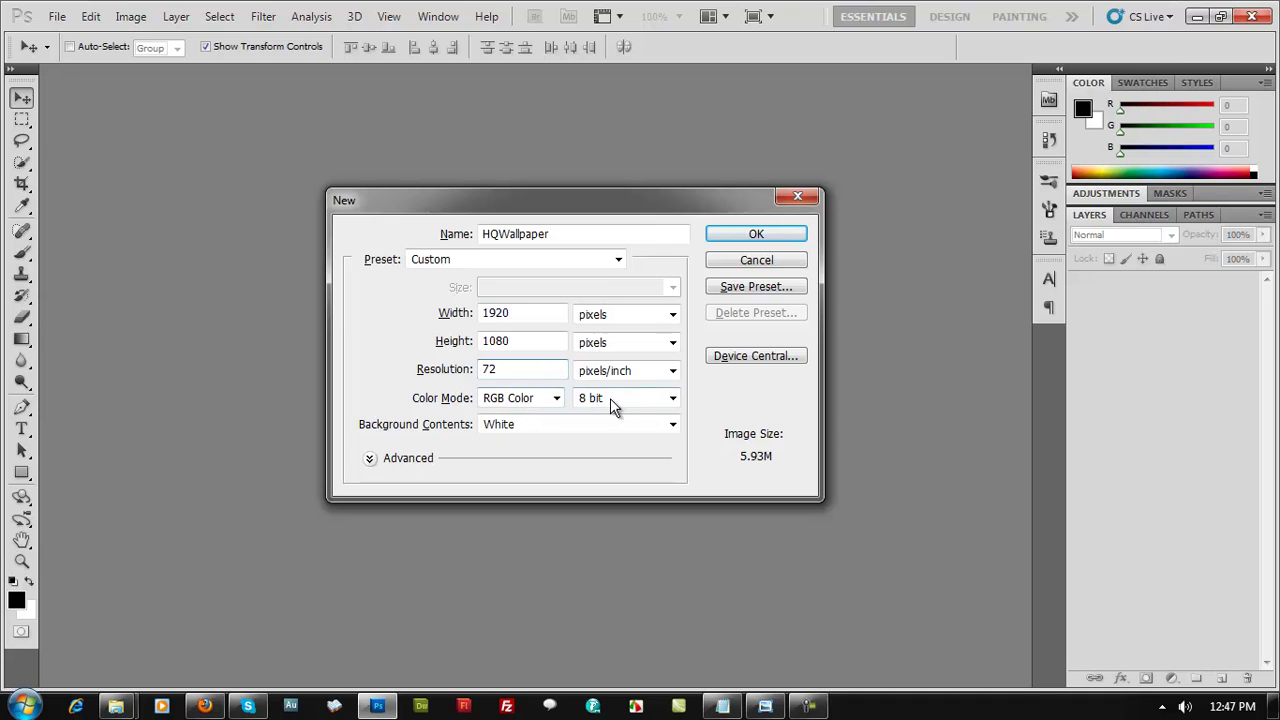
{"action": "left_click", "coordinate": [552, 398]}
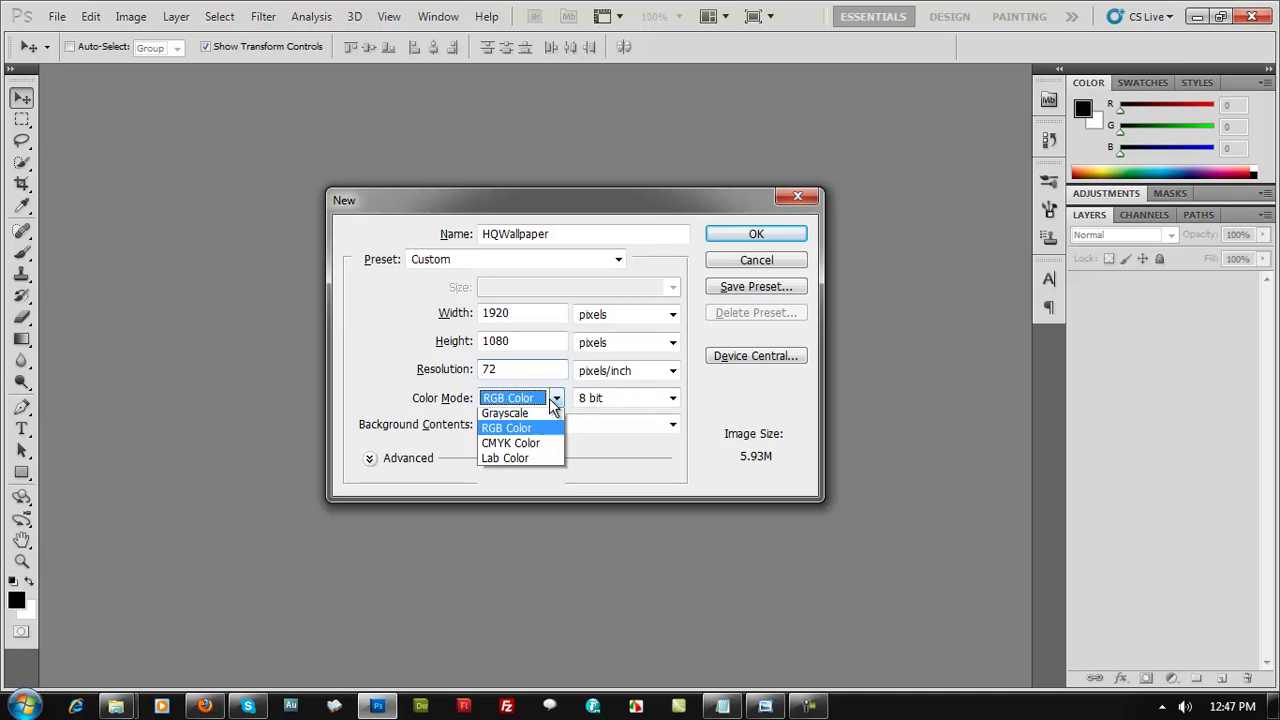
{"action": "left_click", "coordinate": [397, 384]}
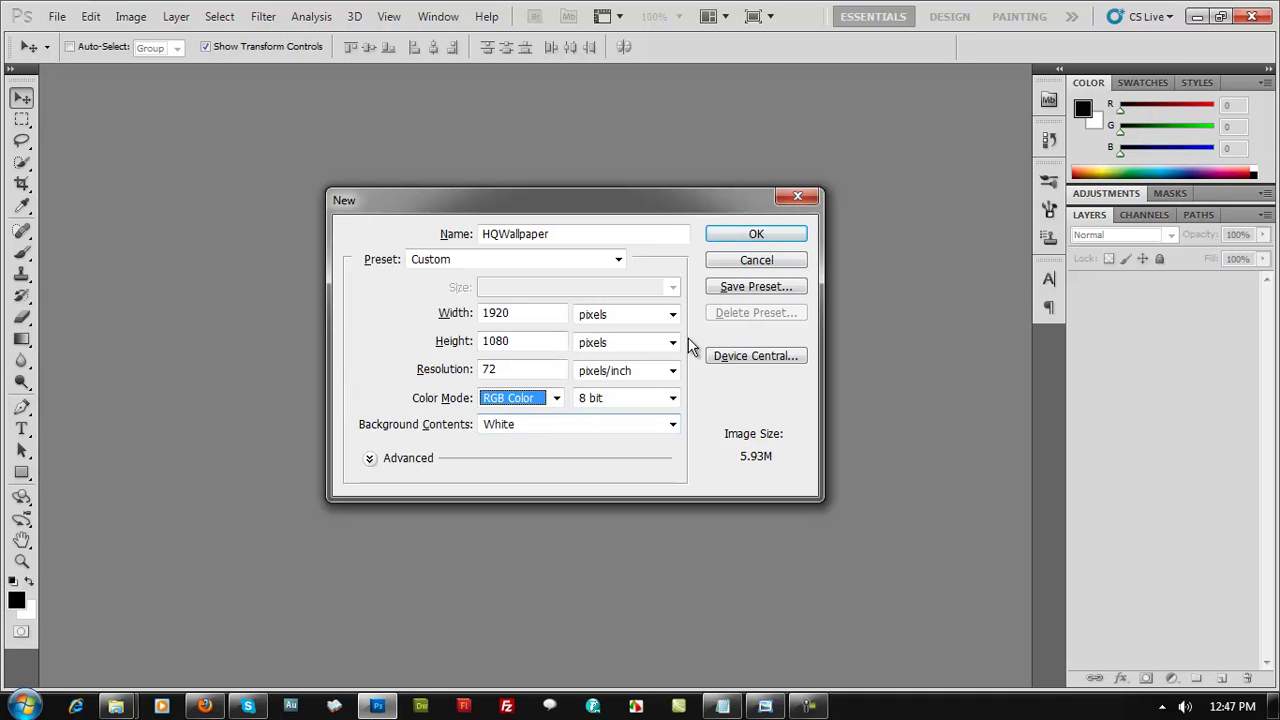
{"action": "left_click", "coordinate": [760, 236]}
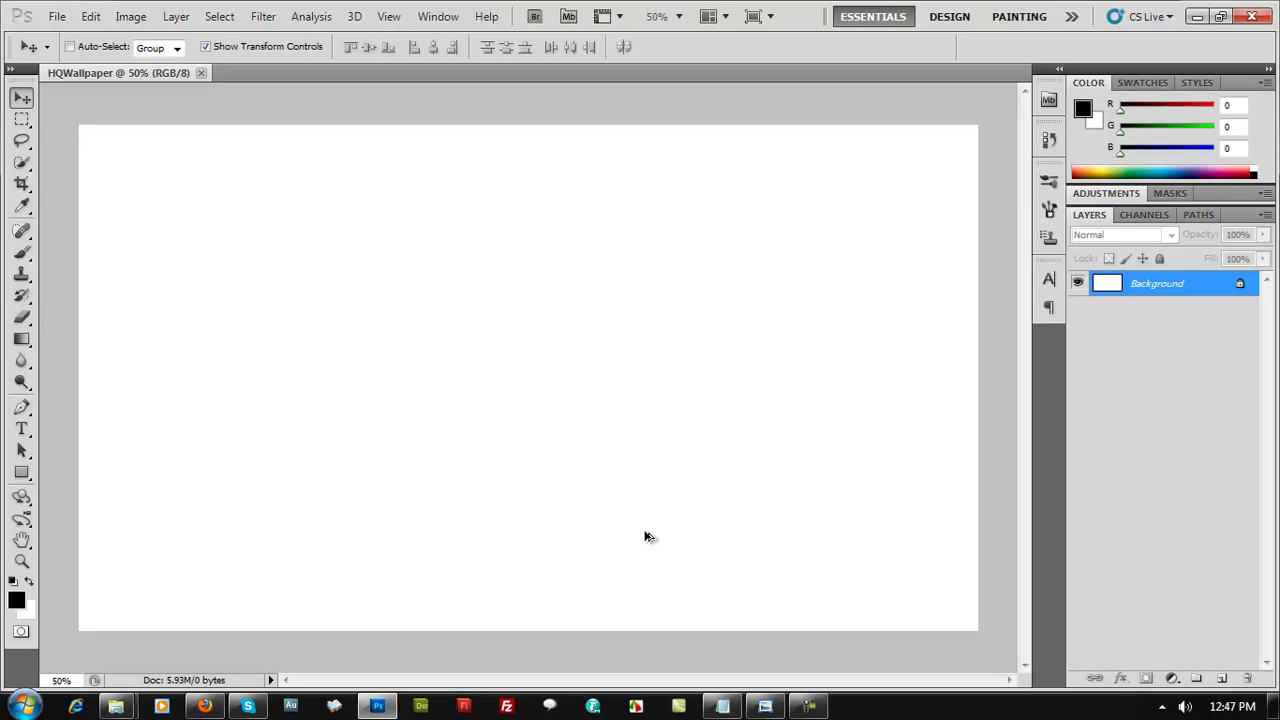
Confirm the image size unchanged, then preview DSC_1175AD.jpg from the desktop.
{"action": "key", "text": "ctrl+alt+i"}
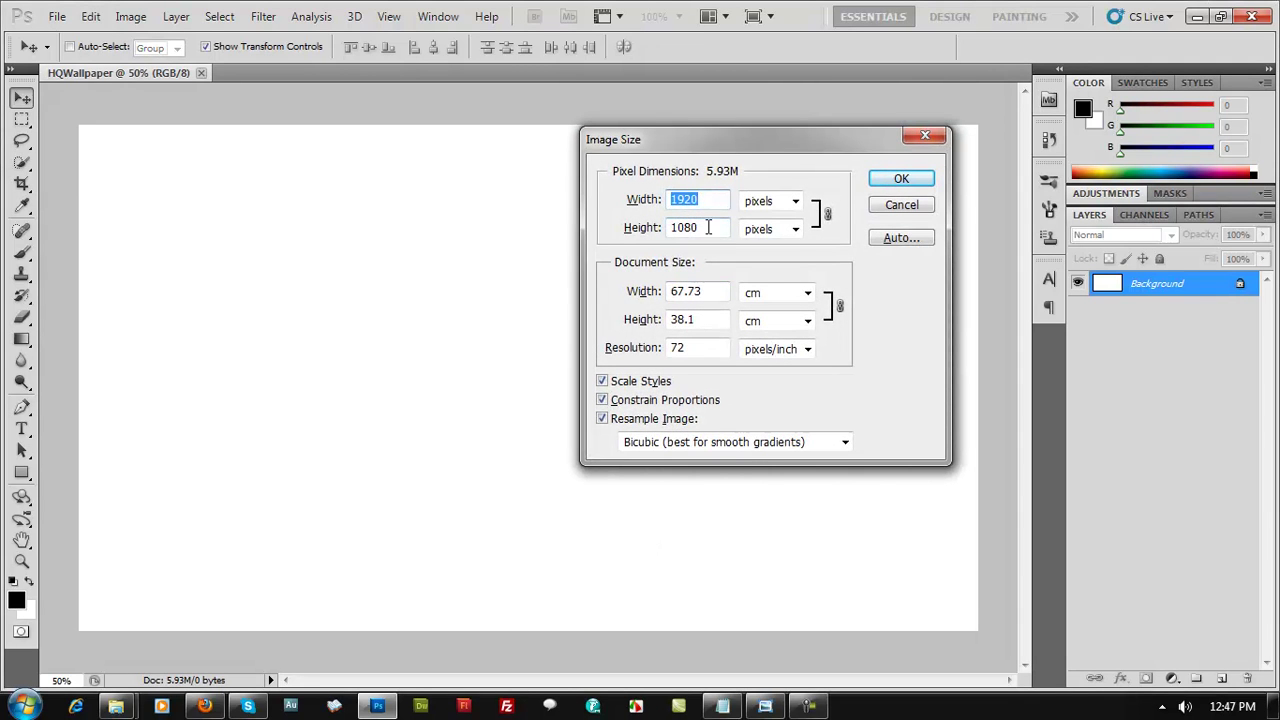
{"action": "left_click", "coordinate": [902, 182]}
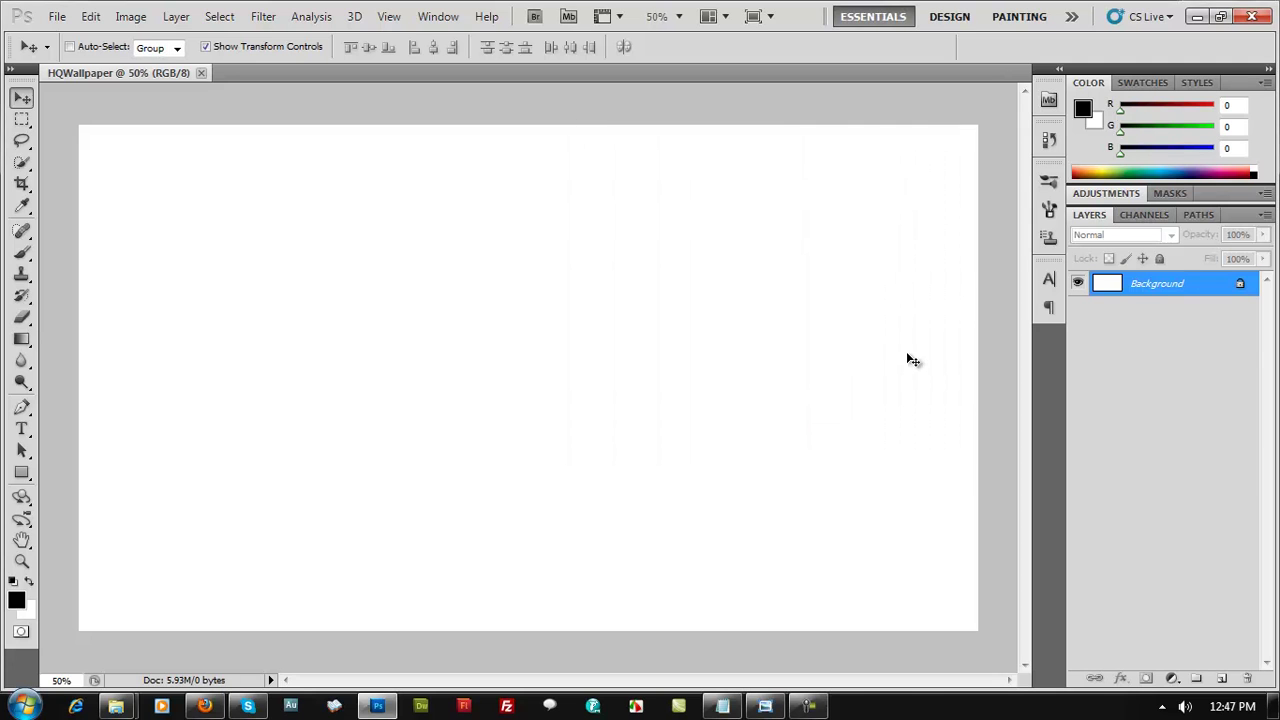
{"action": "key", "text": "super+d"}
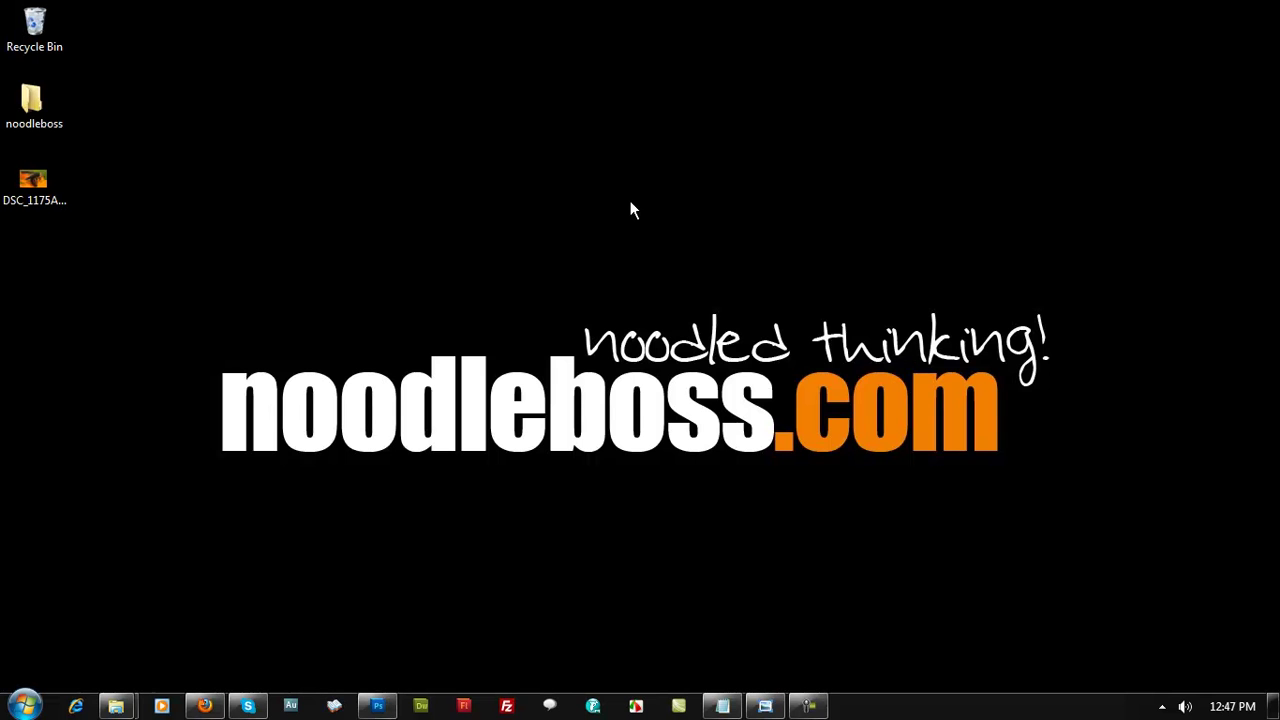
{"action": "double_click", "coordinate": [33, 165]}
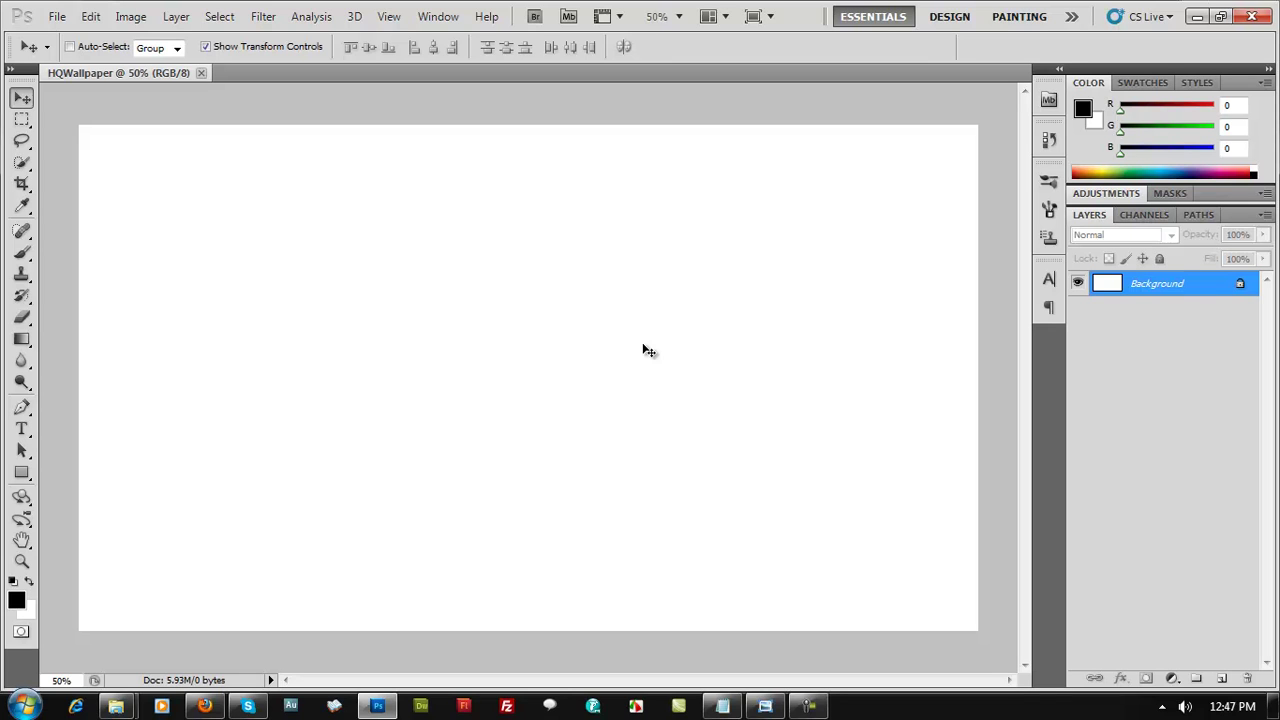
Paste DSC_1175AD.jpg into HQWallpaper as Layer 1, close the photo, and shift it up.
{"action": "key", "text": "ctrl+o"}
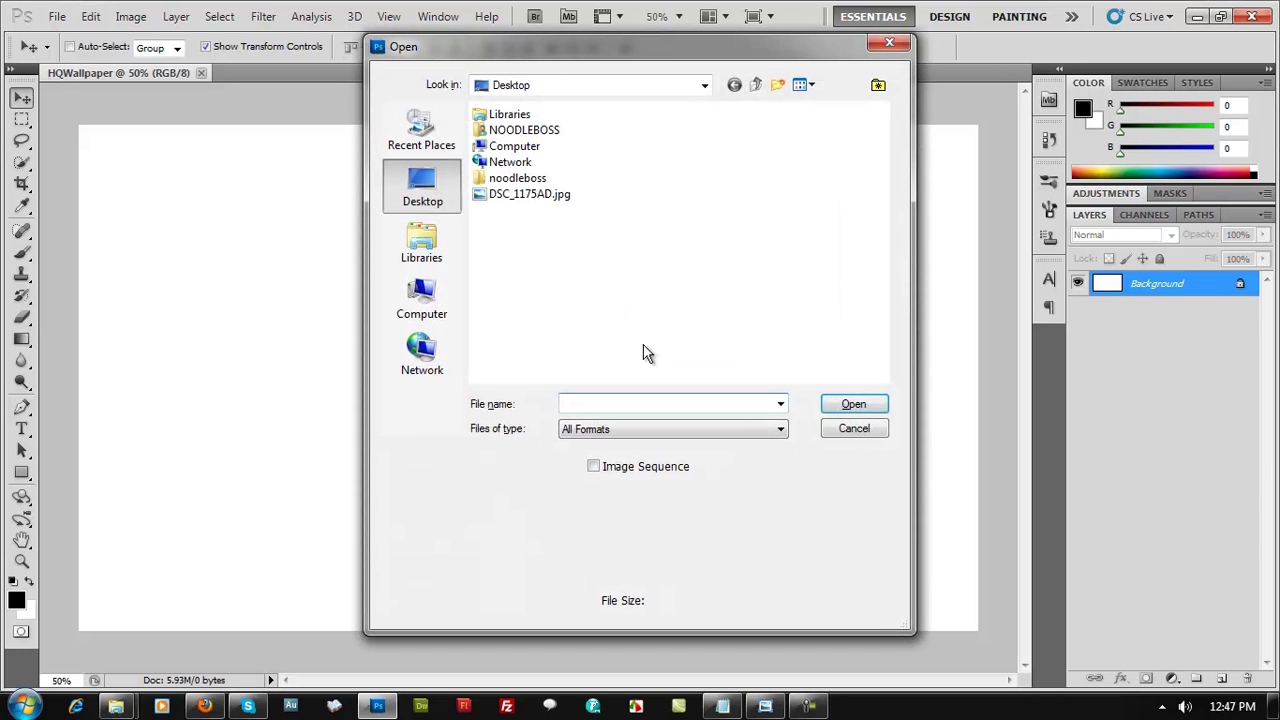
{"action": "double_click", "coordinate": [521, 193]}
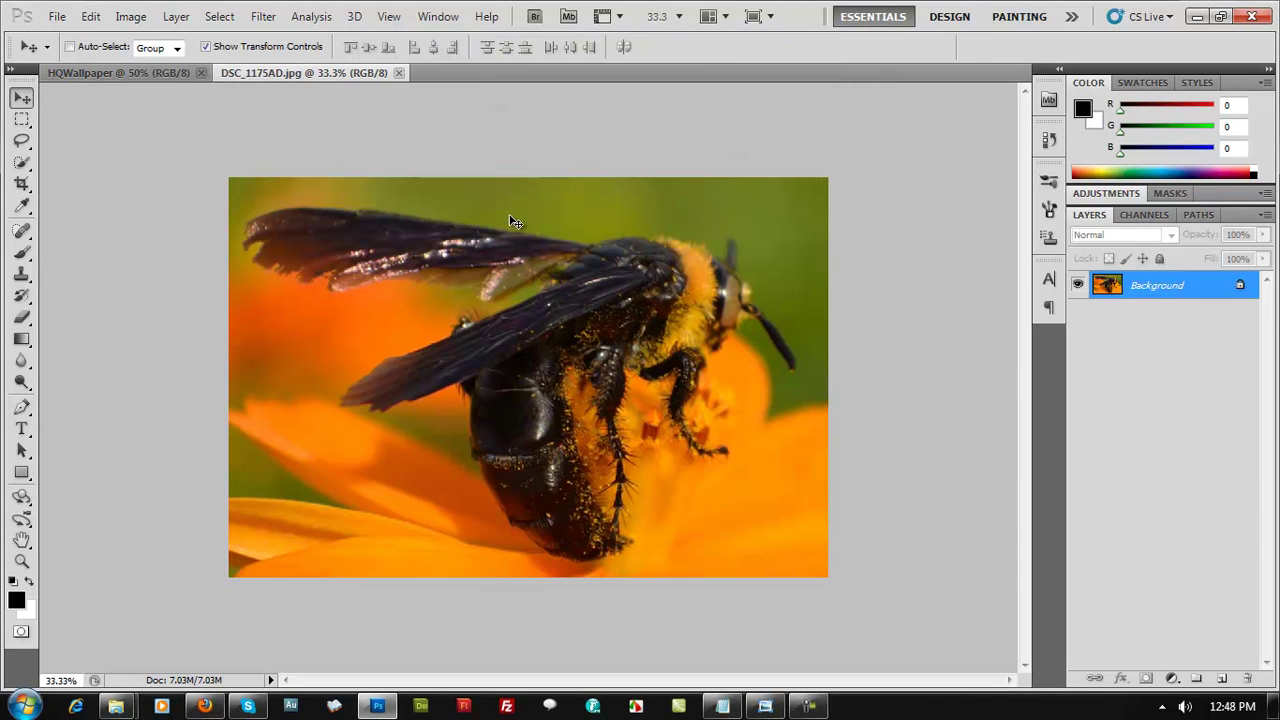
{"action": "key", "text": "ctrl+a"}
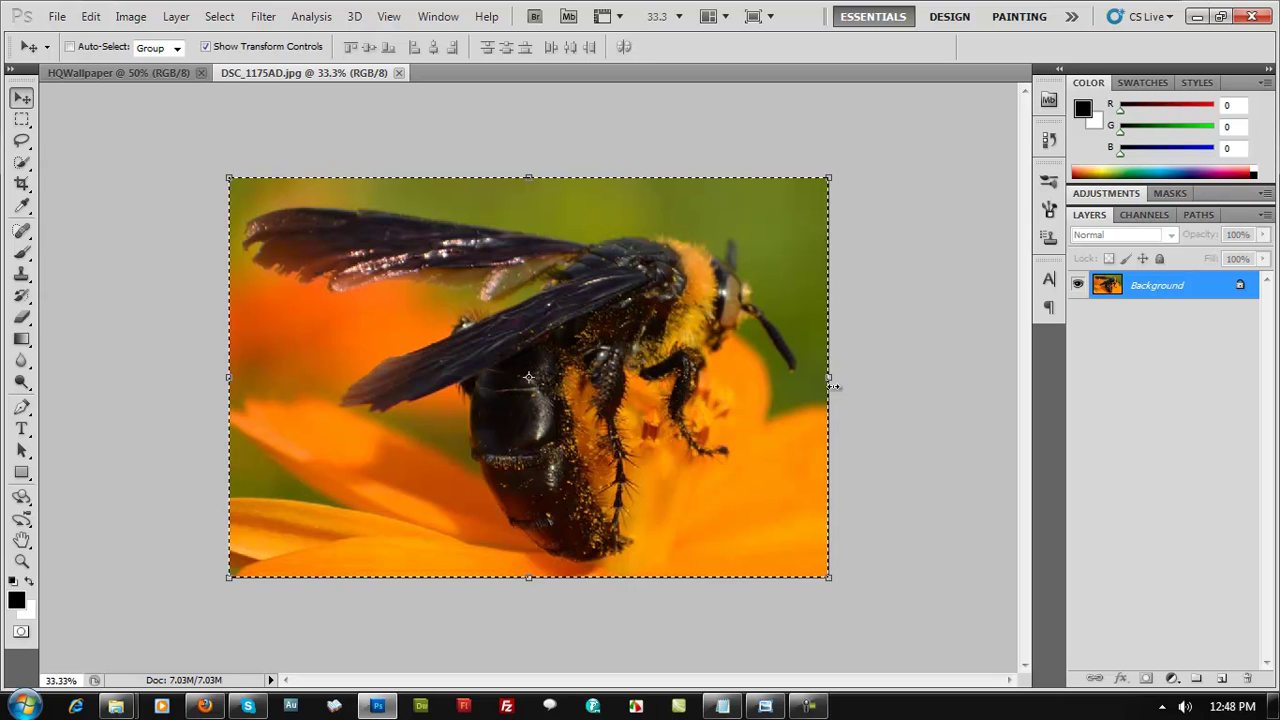
{"action": "left_click", "coordinate": [157, 76]}
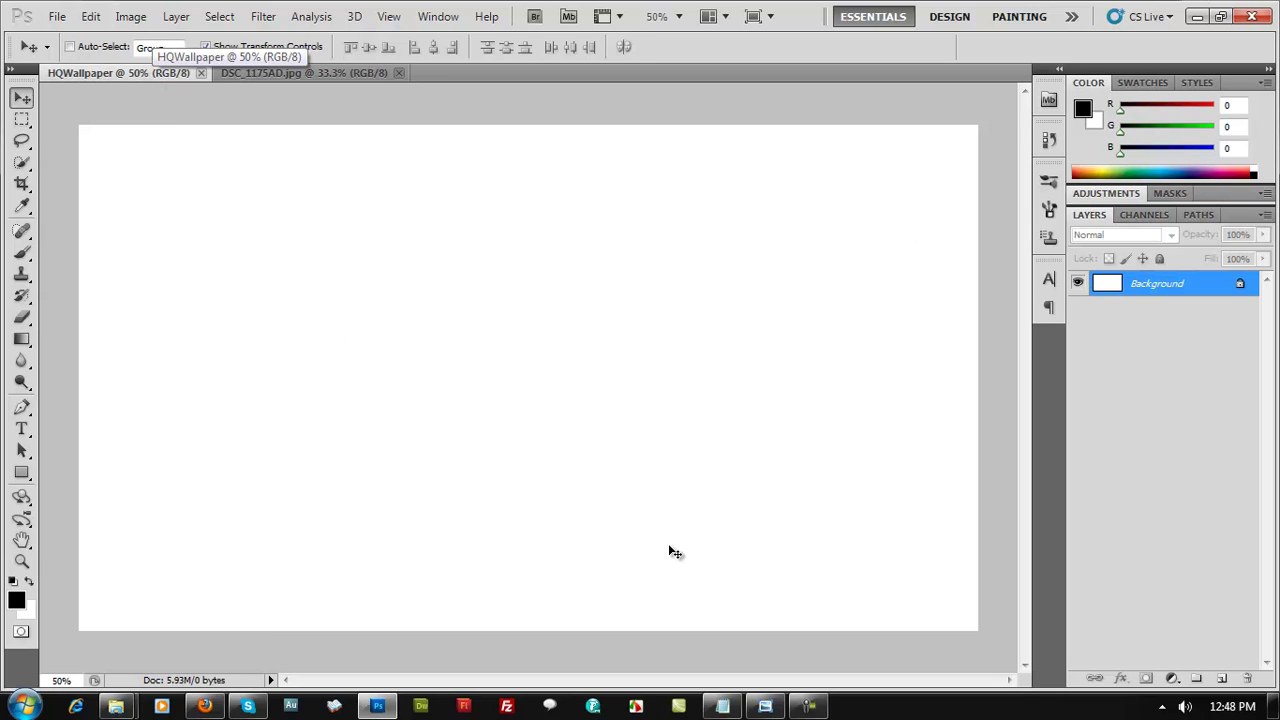
{"action": "key", "text": "ctrl+v"}
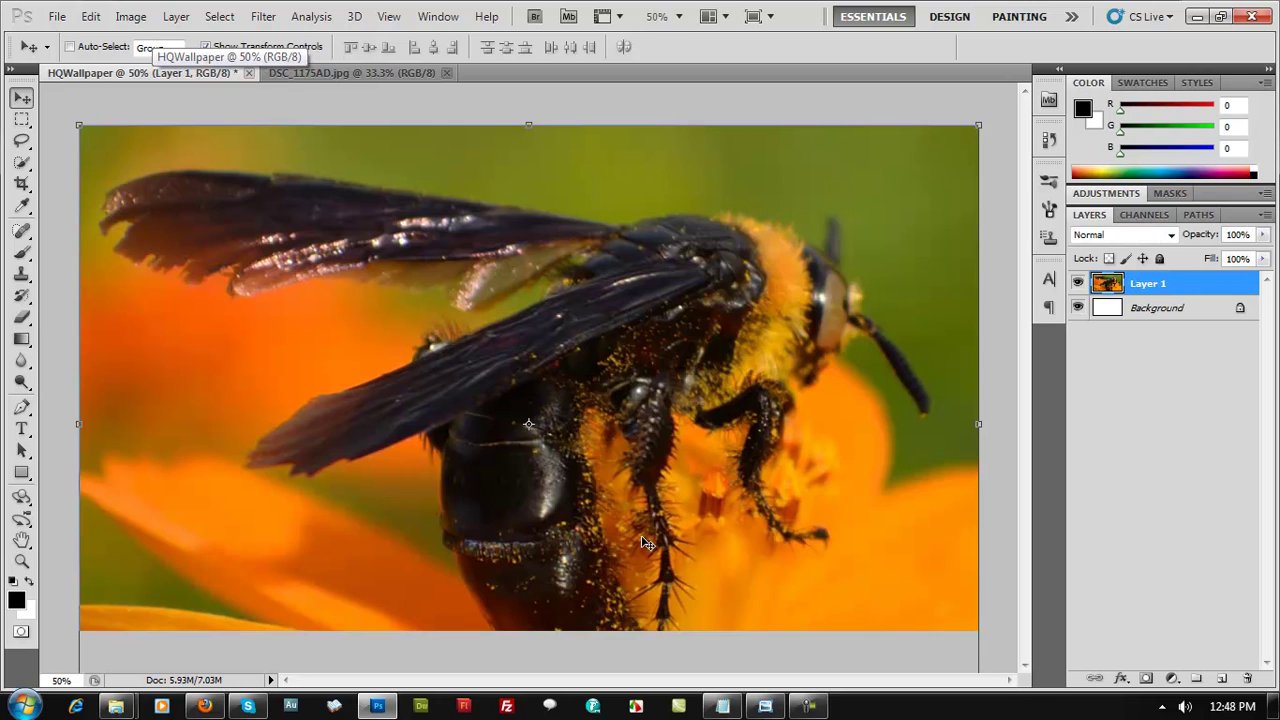
{"action": "left_click", "coordinate": [366, 74]}
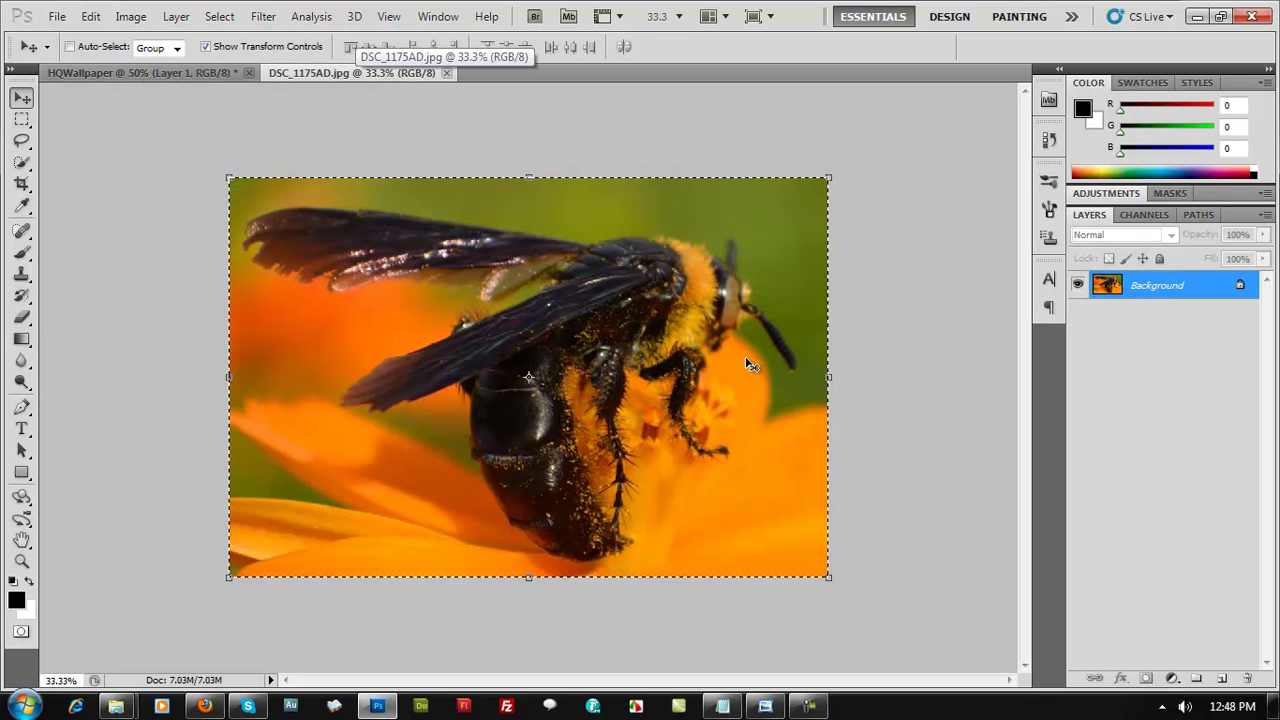
{"action": "left_click", "coordinate": [446, 72]}
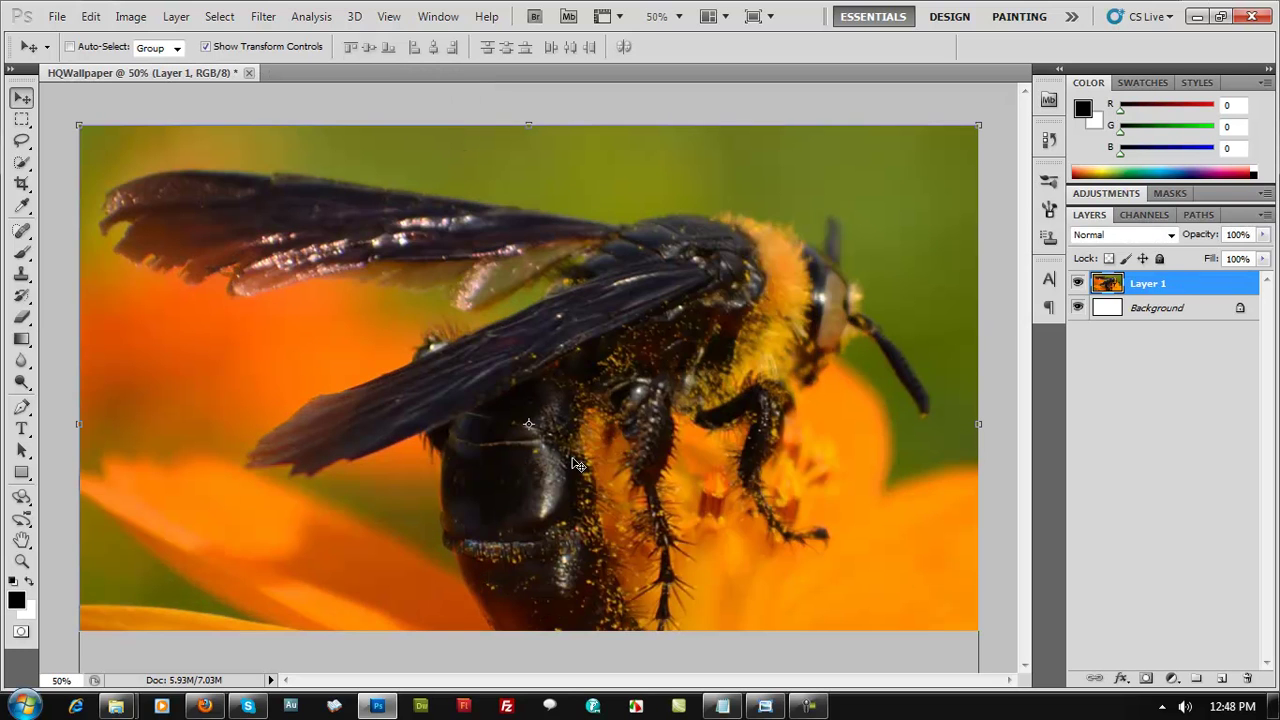
{"action": "left_click_drag", "start_coordinate": [570, 458], "coordinate": [565, 424]}
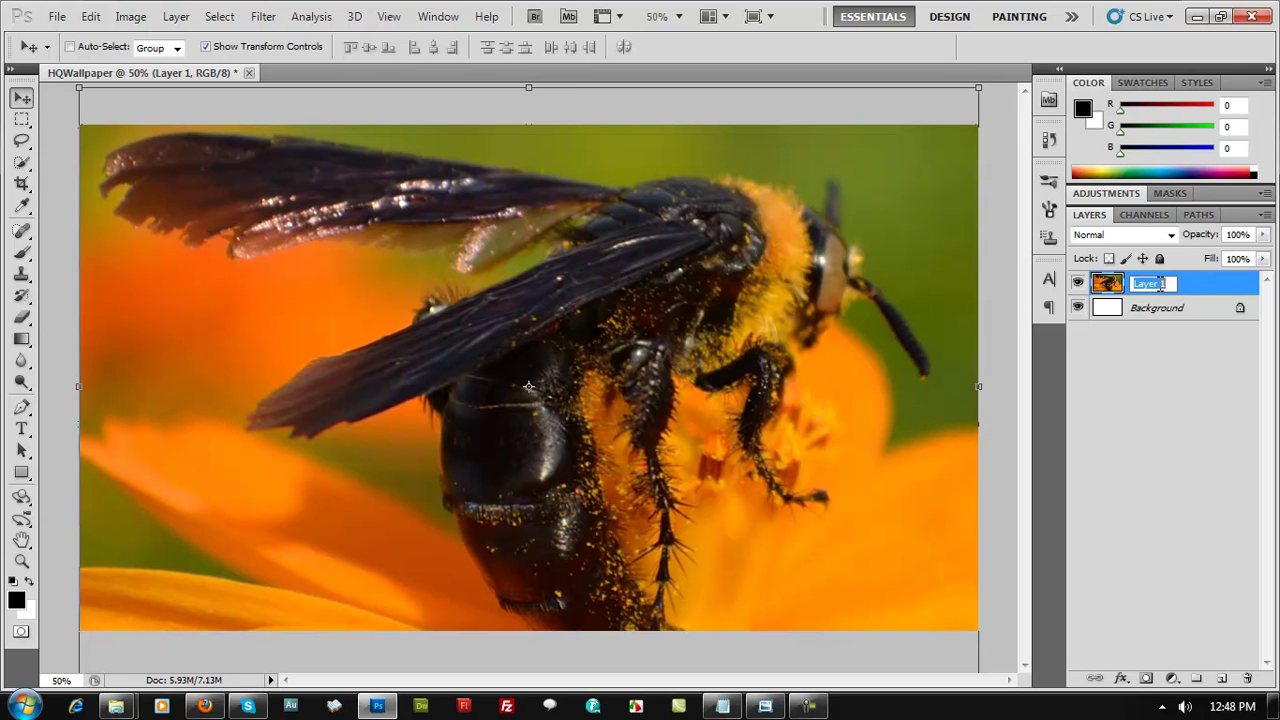
Rename the bee layer to base and duplicate it.
{"action": "type", "text": "base"}
{"action": "key", "text": "Return"}
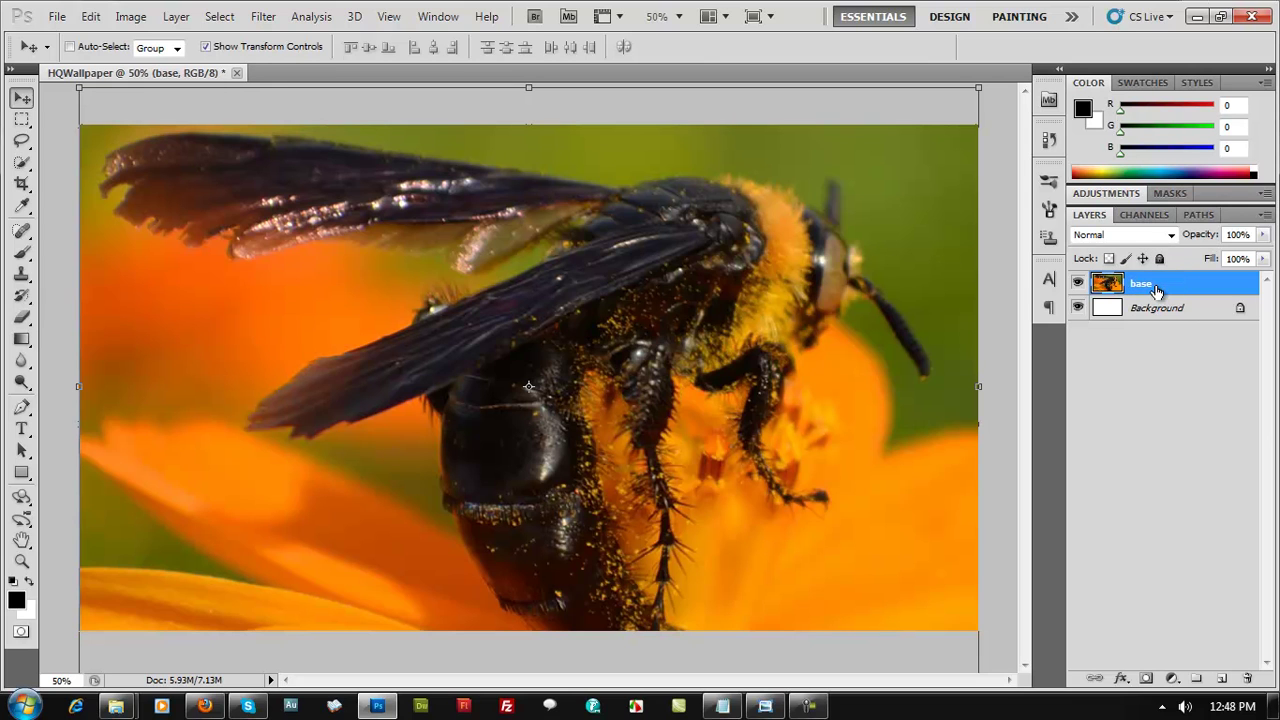
{"action": "key", "text": "ctrl+j"}
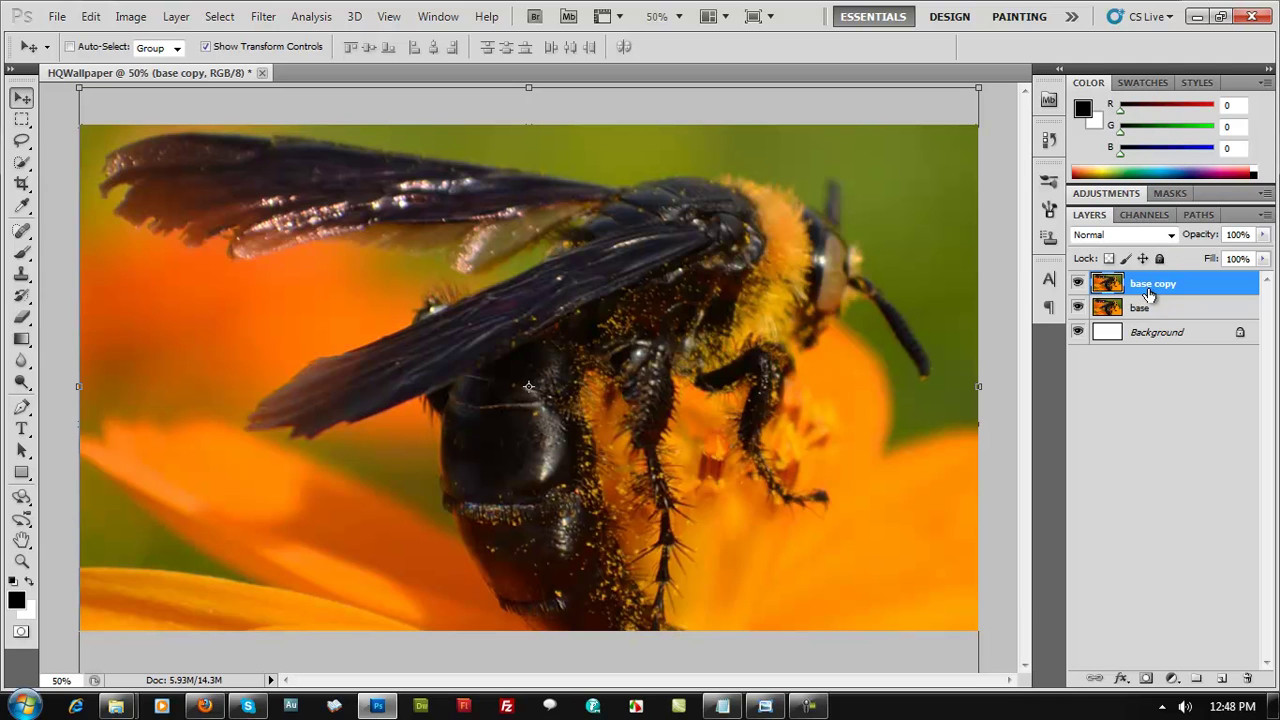
Rename the duplicate to overlay, hide it, and select the base layer.
{"action": "double_click", "coordinate": [1148, 291]}
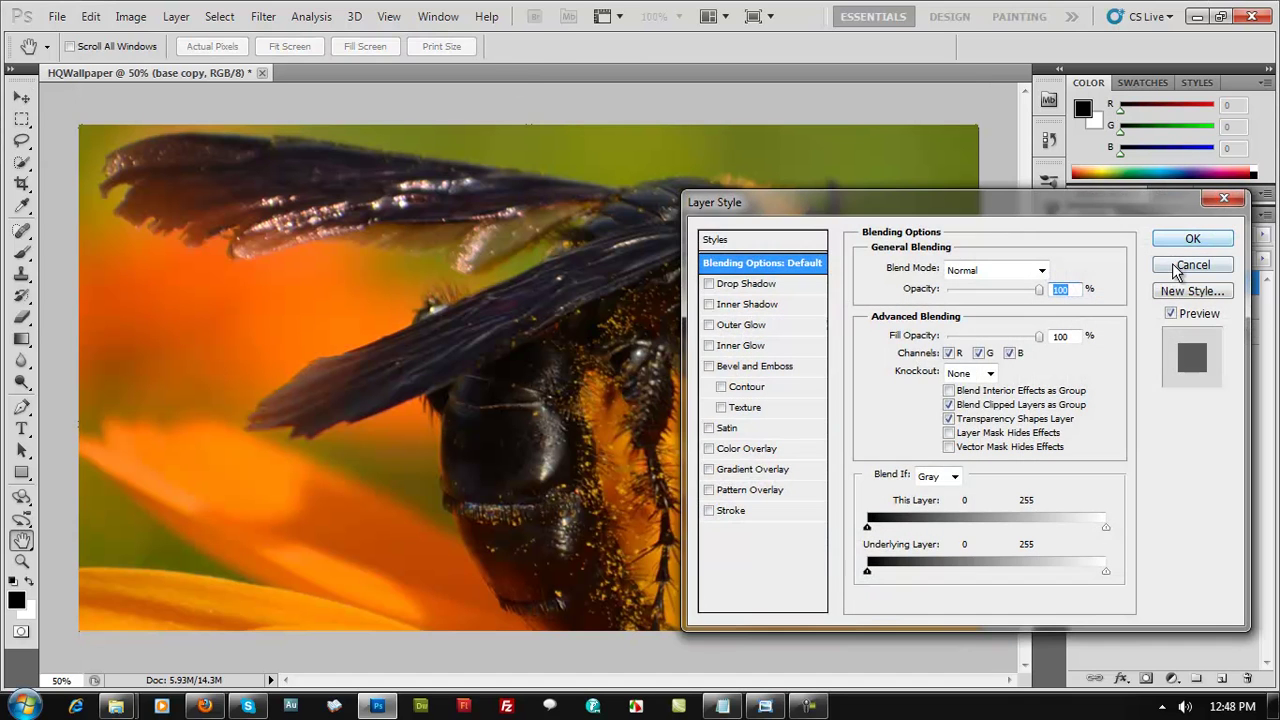
{"action": "left_click", "coordinate": [1192, 264]}
{"action": "double_click", "coordinate": [1150, 284]}
{"action": "type", "text": "ov"}
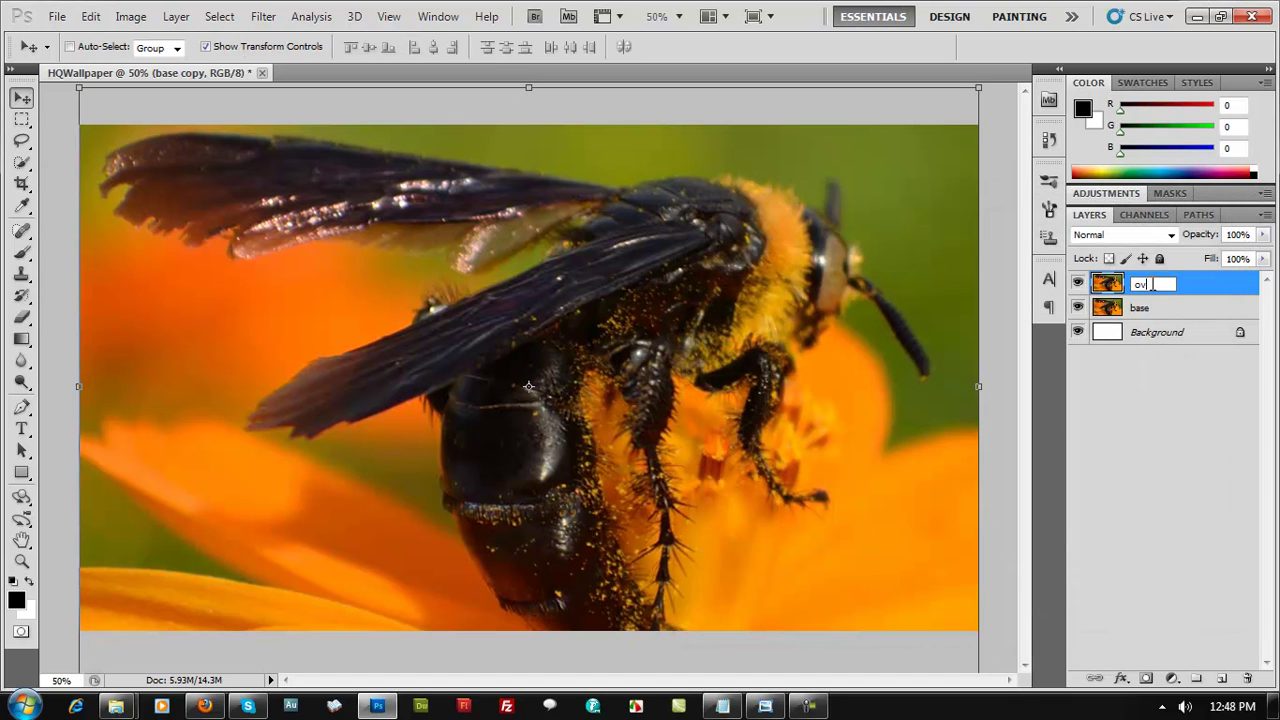
{"action": "type", "text": "erlay"}
{"action": "key", "text": "Return"}
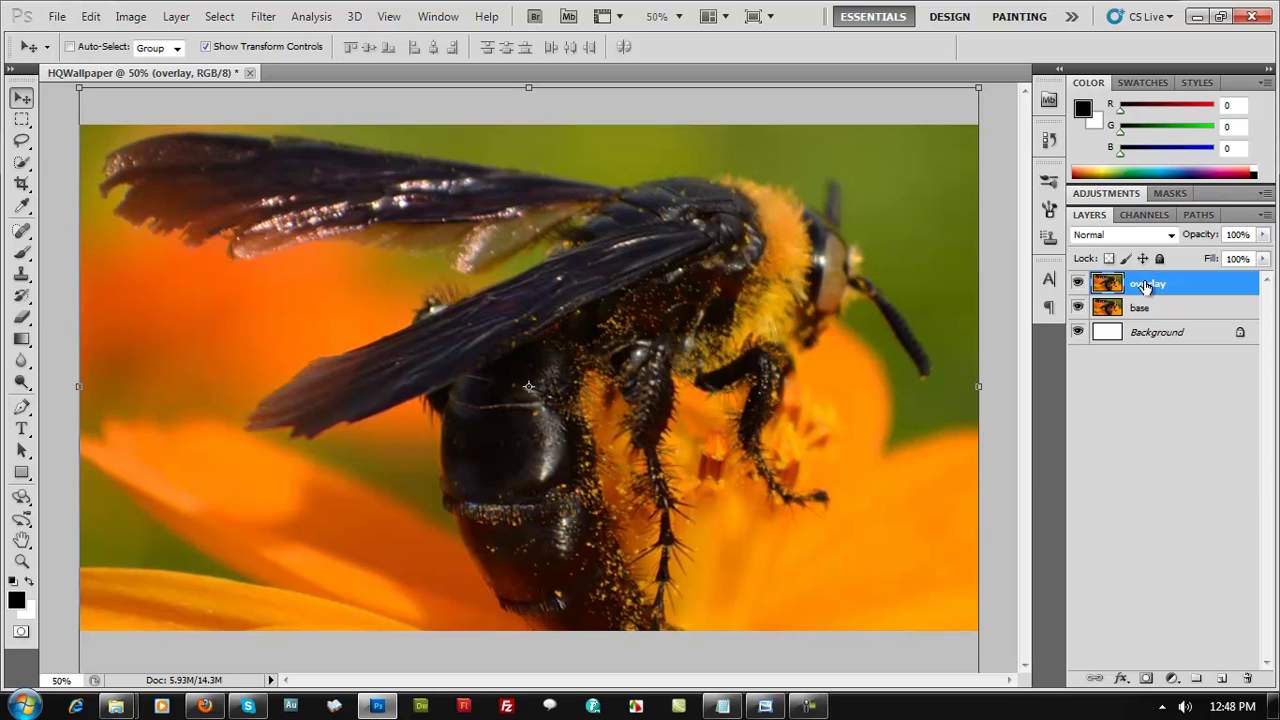
{"action": "left_click", "coordinate": [1078, 283]}
{"action": "left_click", "coordinate": [1168, 310]}
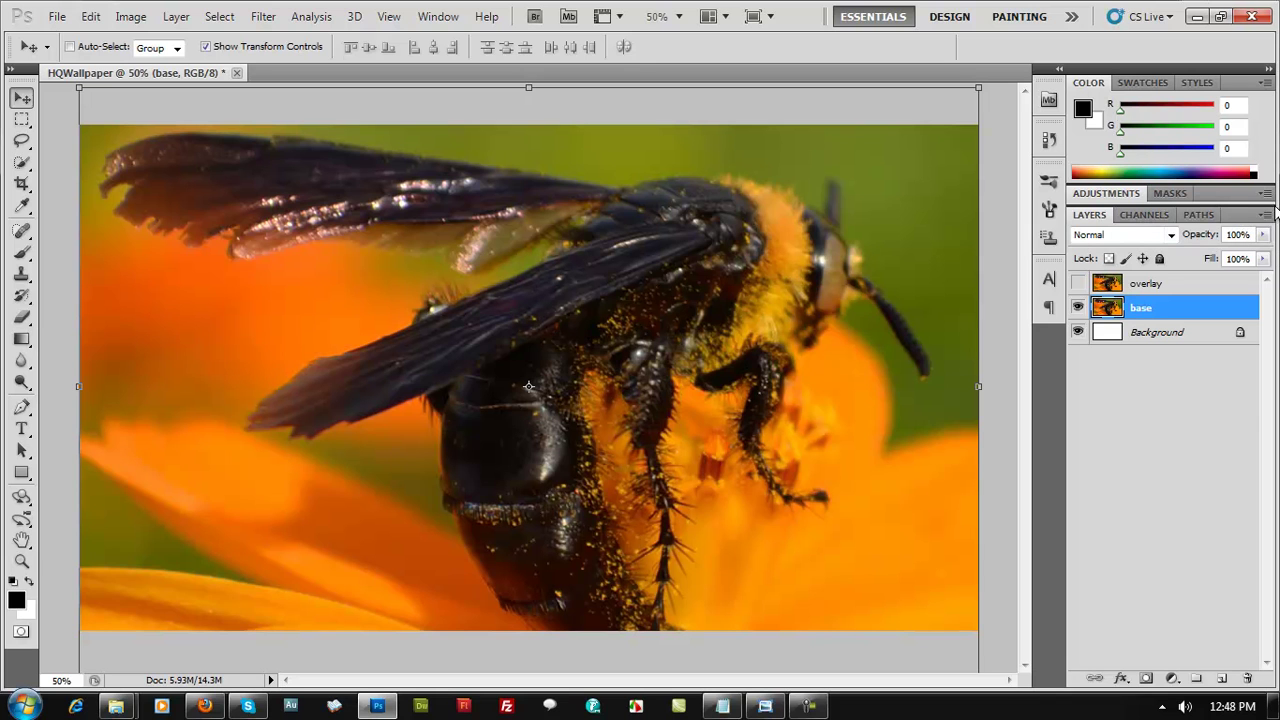
Set the base layer's opacity to 75%.
{"action": "left_click", "coordinate": [1262, 234]}
{"action": "left_click_drag", "start_coordinate": [1257, 253], "coordinate": [1216, 255]}
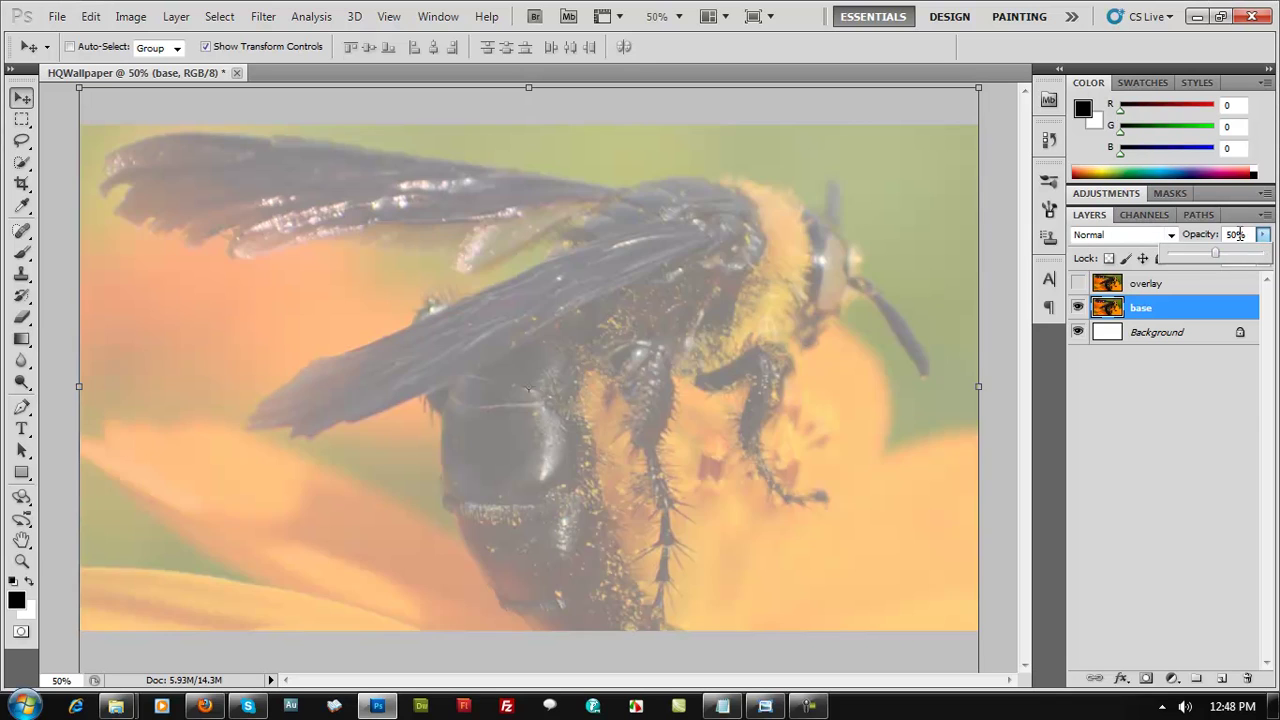
{"action": "left_click", "coordinate": [1246, 234]}
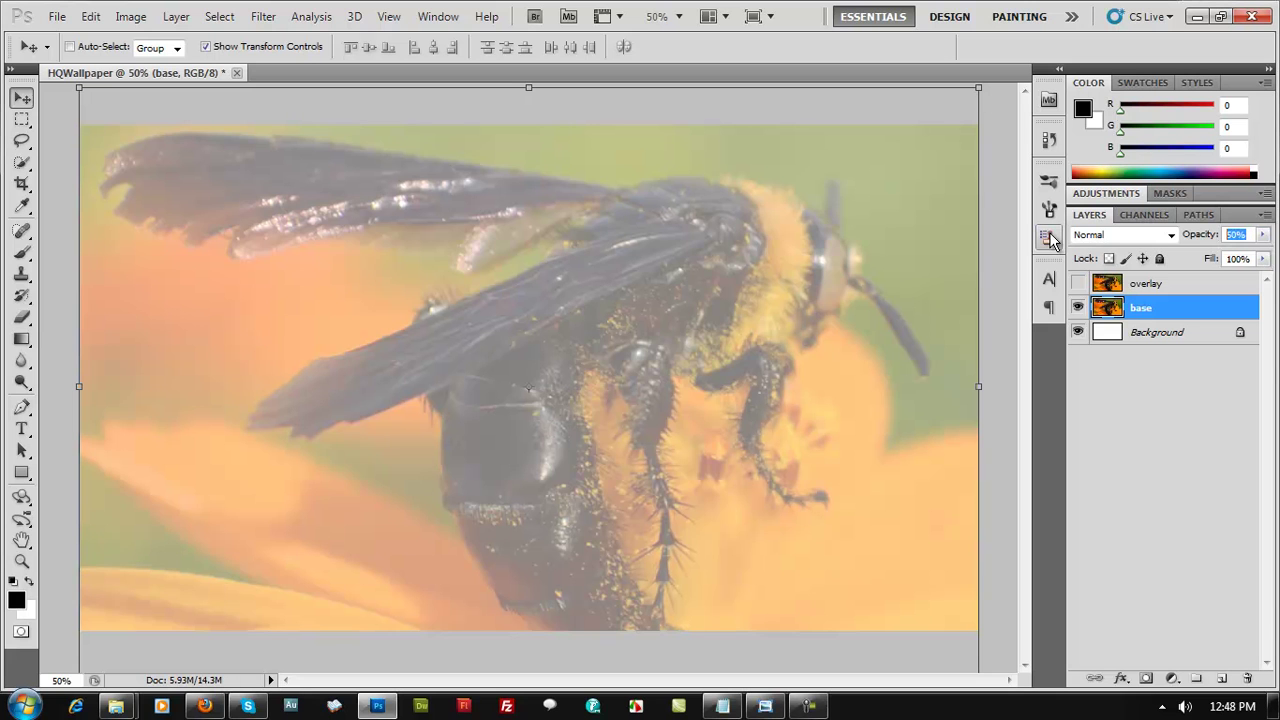
{"action": "type", "text": "75"}
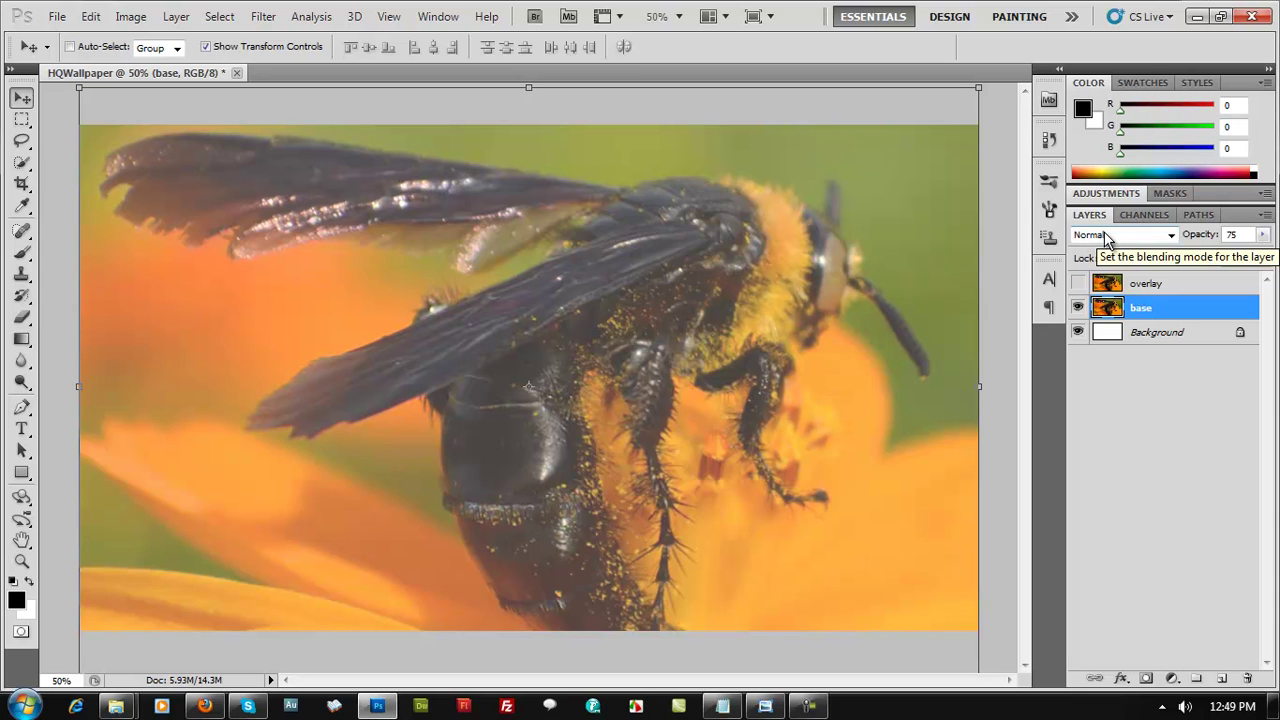
Make the overlay layer visible again and select it.
{"action": "left_click", "coordinate": [1204, 389]}
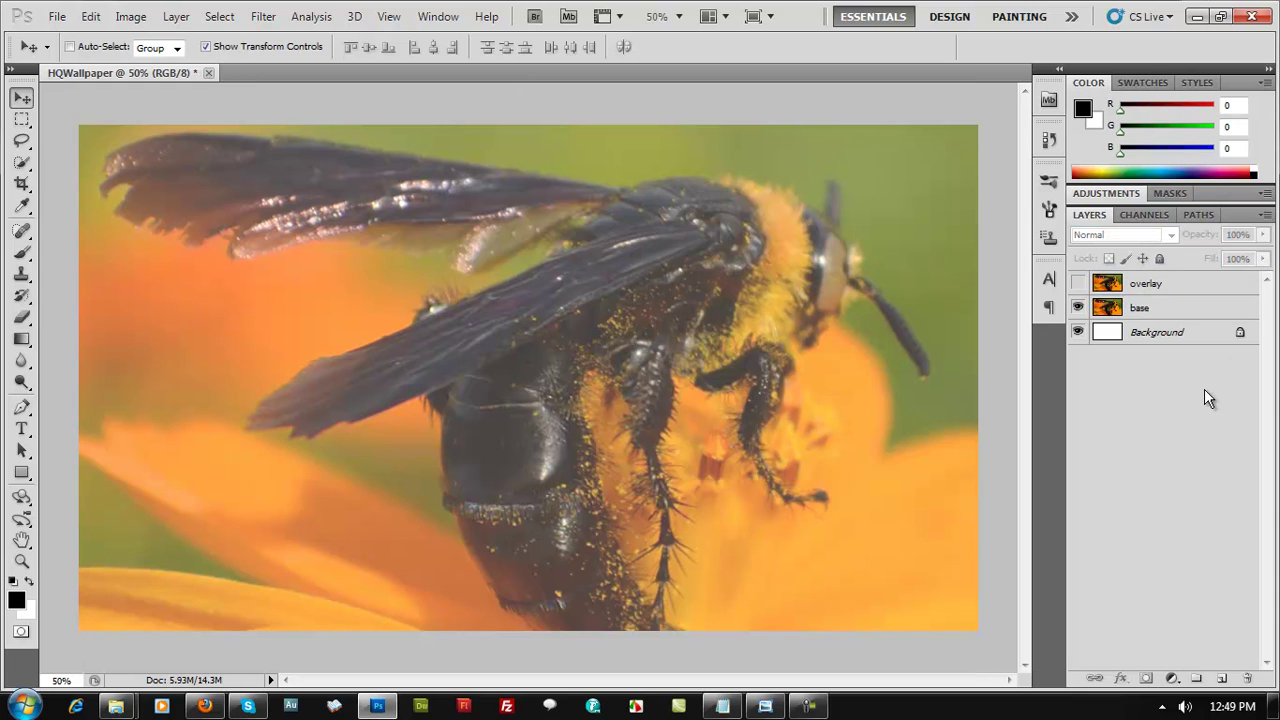
{"action": "left_click", "coordinate": [1160, 309]}
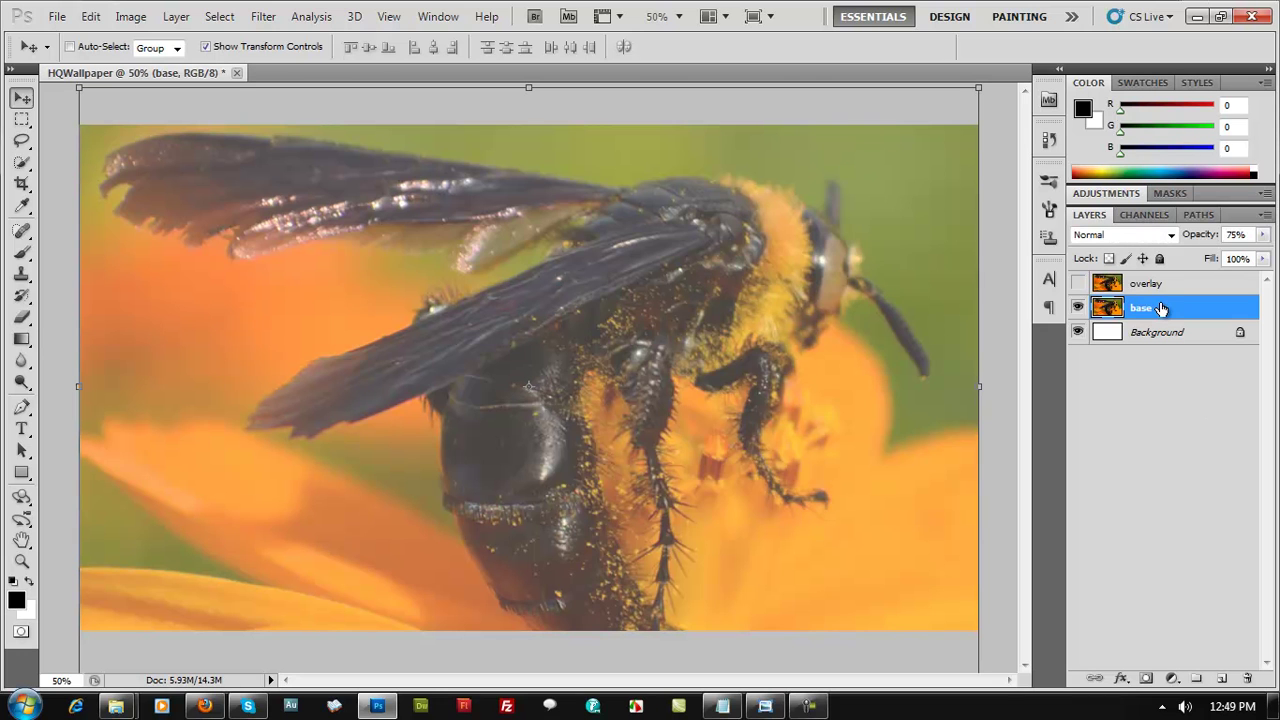
{"action": "left_click", "coordinate": [1078, 284]}
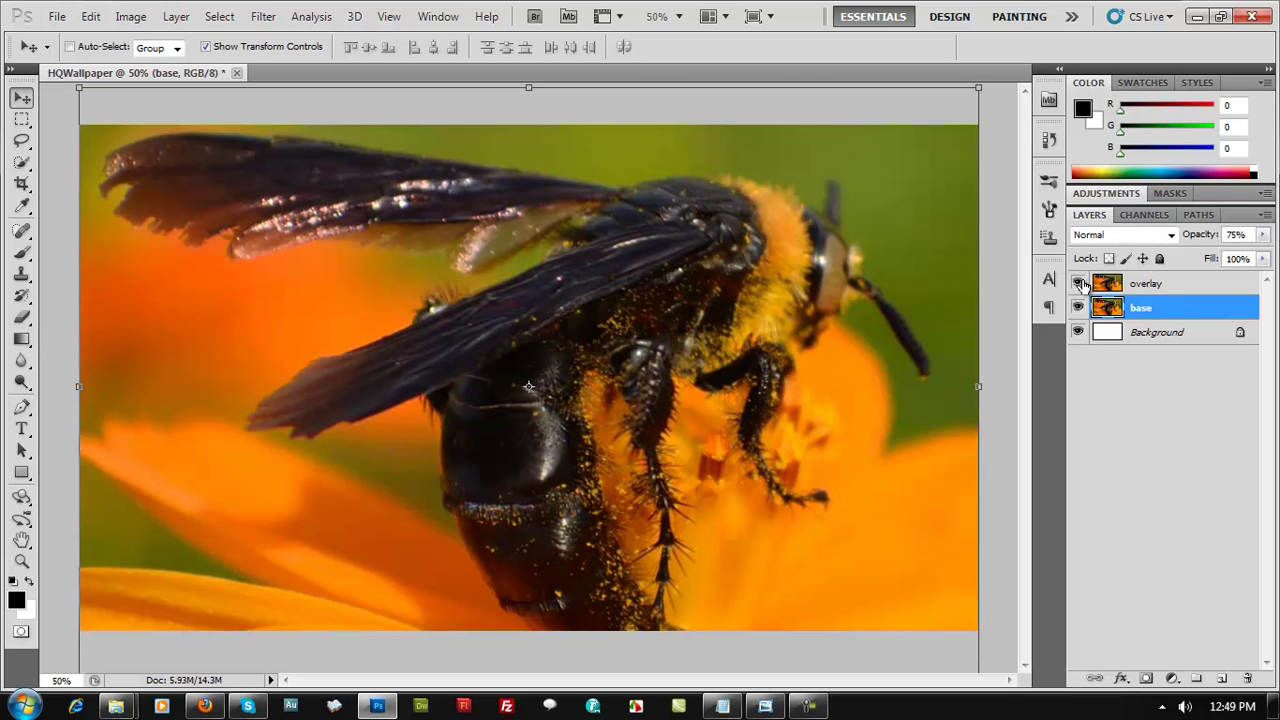
{"action": "left_click", "coordinate": [1160, 290]}
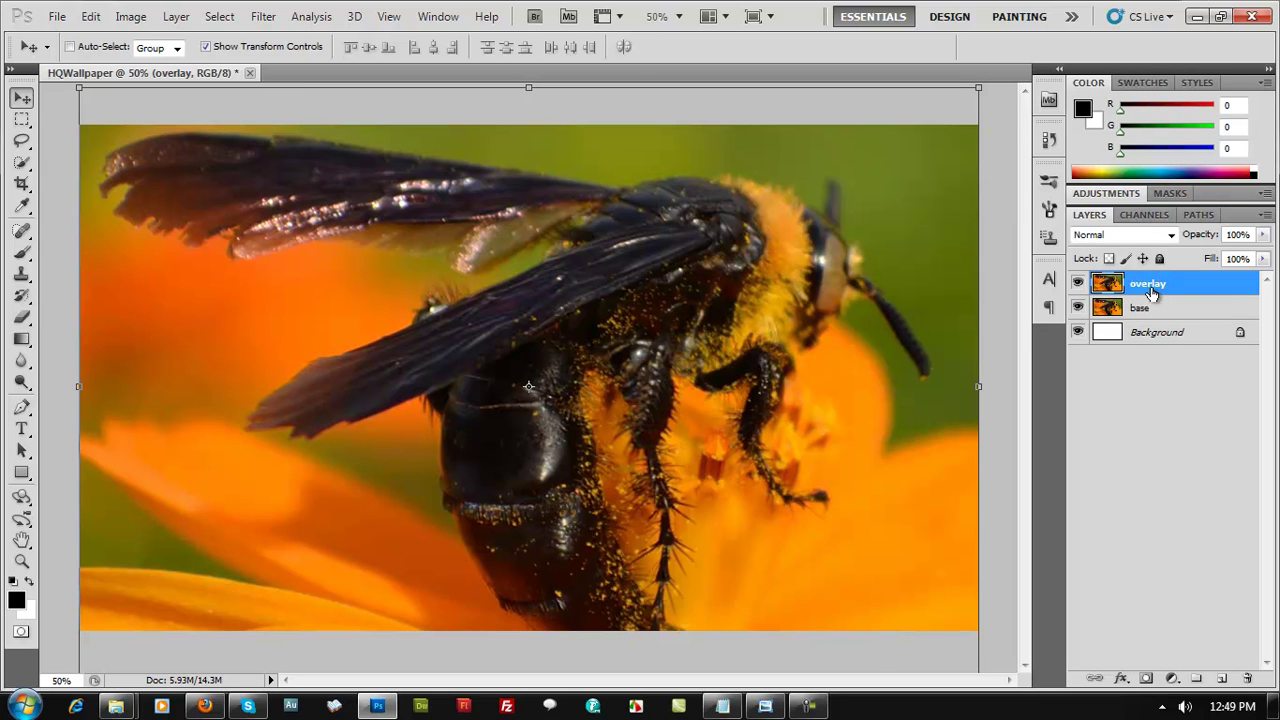
Zoom out and set up the Eraser with a large 911 px soft brush.
{"action": "key", "text": "ctrl+minus"}
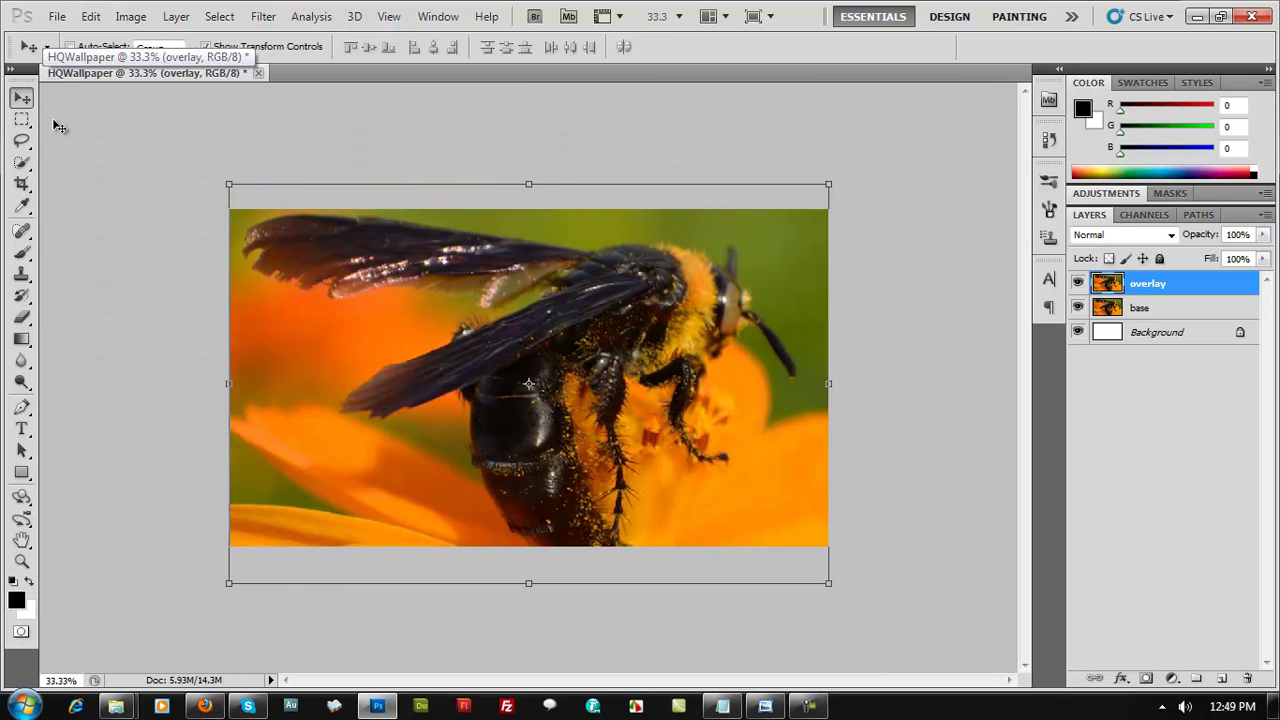
{"action": "key", "text": "e"}
{"action": "key", "text": "alt+e"}
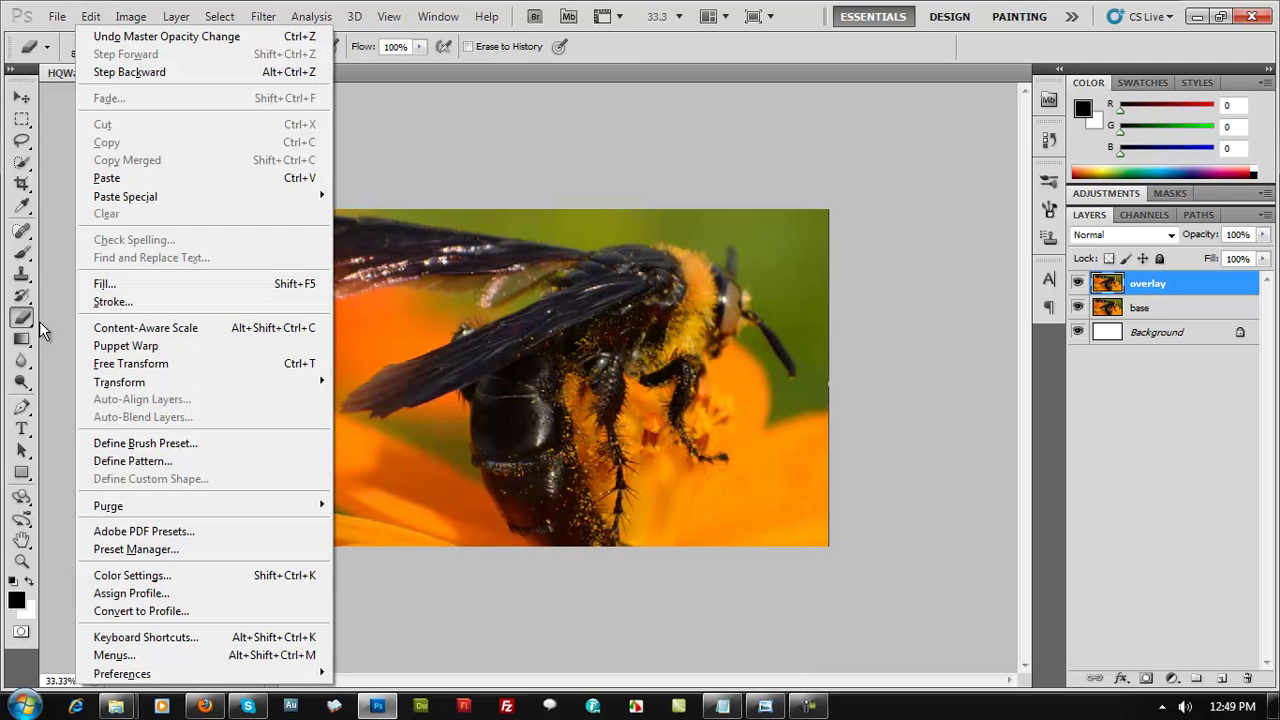
{"action": "key", "text": "Escape"}
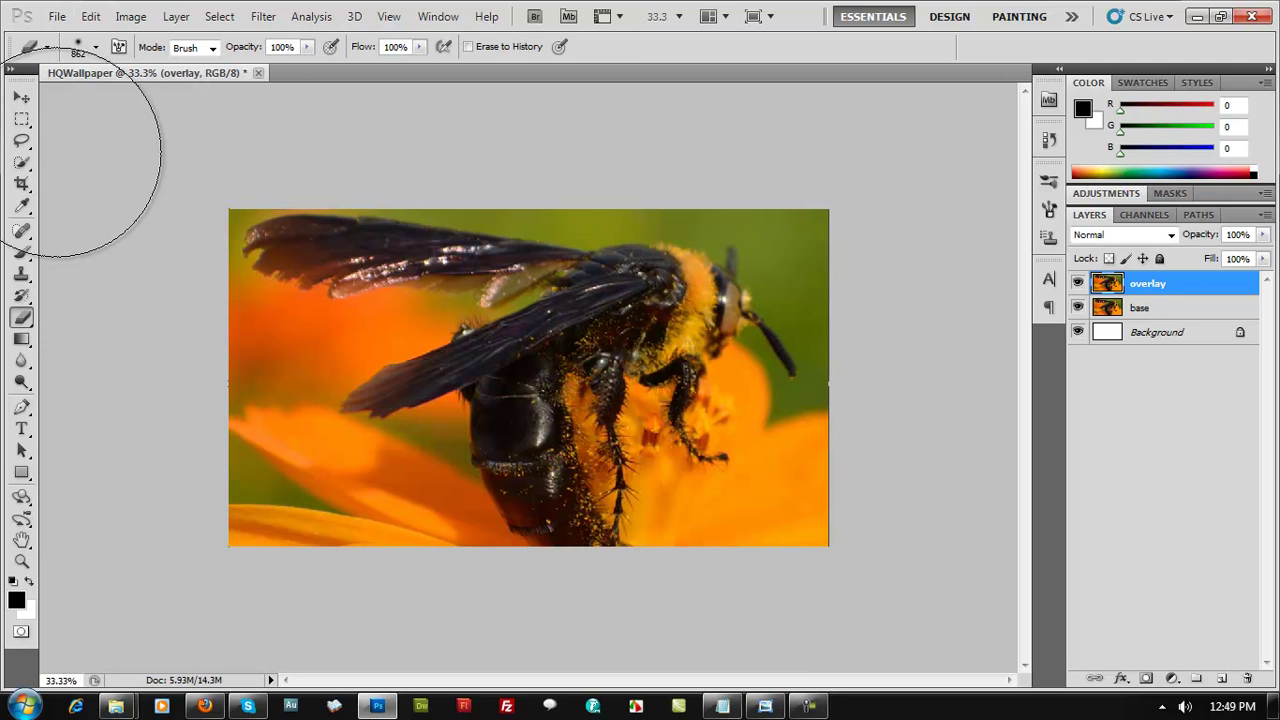
{"action": "left_click", "coordinate": [21, 97]}
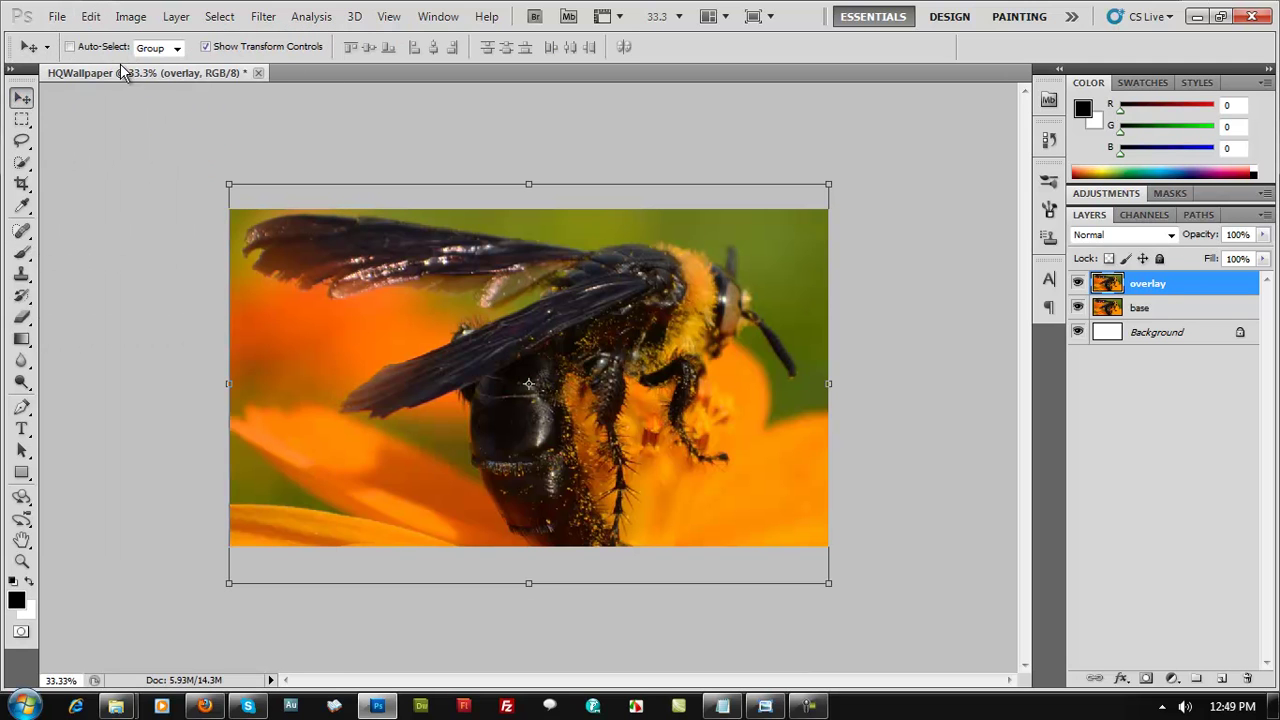
{"action": "key", "text": "e"}
{"action": "left_click", "coordinate": [97, 47]}
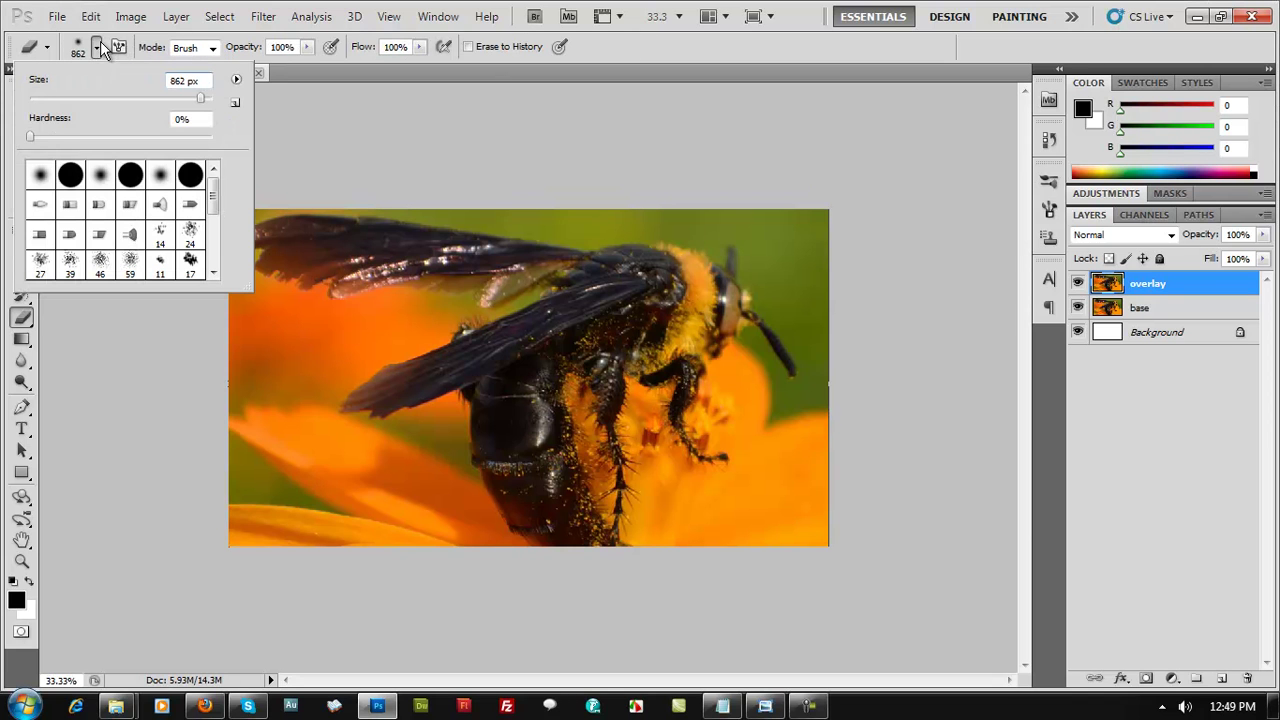
{"action": "mouse_move", "coordinate": [33, 137]}
{"action": "left_mouse_down"}
{"action": "mouse_move", "coordinate": [239, 146]}
{"action": "mouse_move", "coordinate": [8, 150]}
{"action": "left_mouse_up"}
{"action": "left_click", "coordinate": [202, 104]}
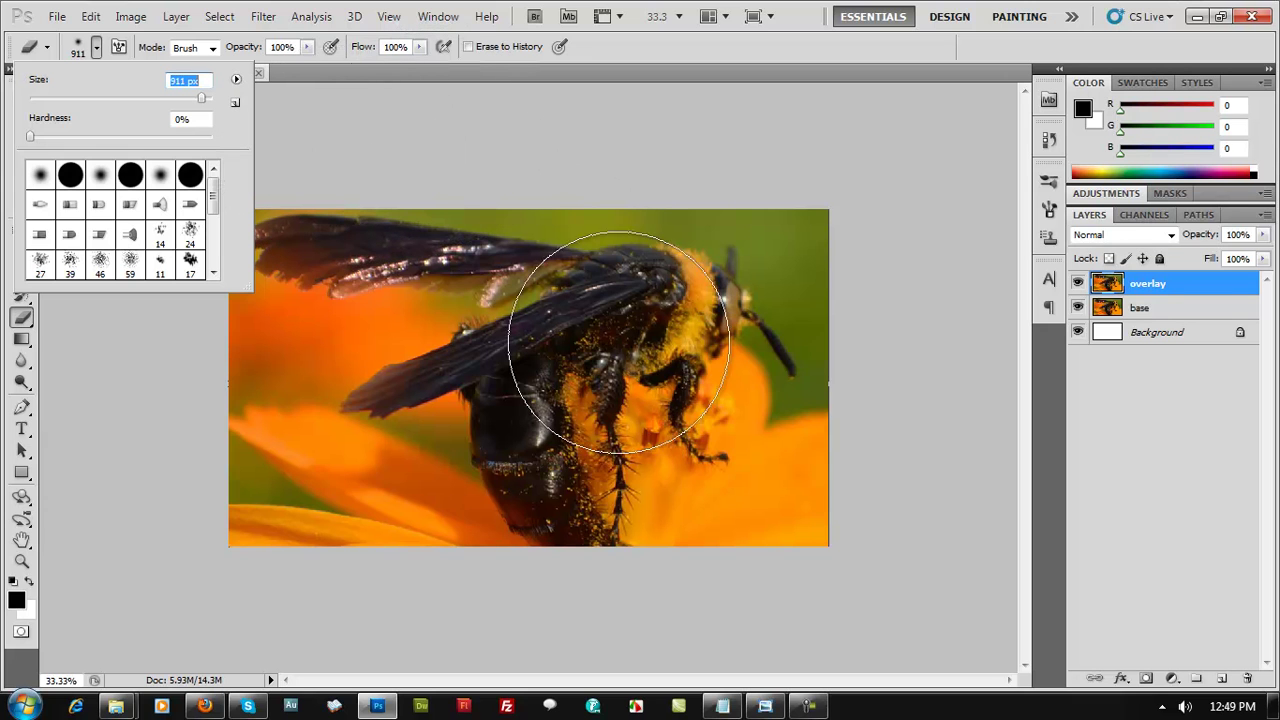
{"action": "key", "text": "Return"}
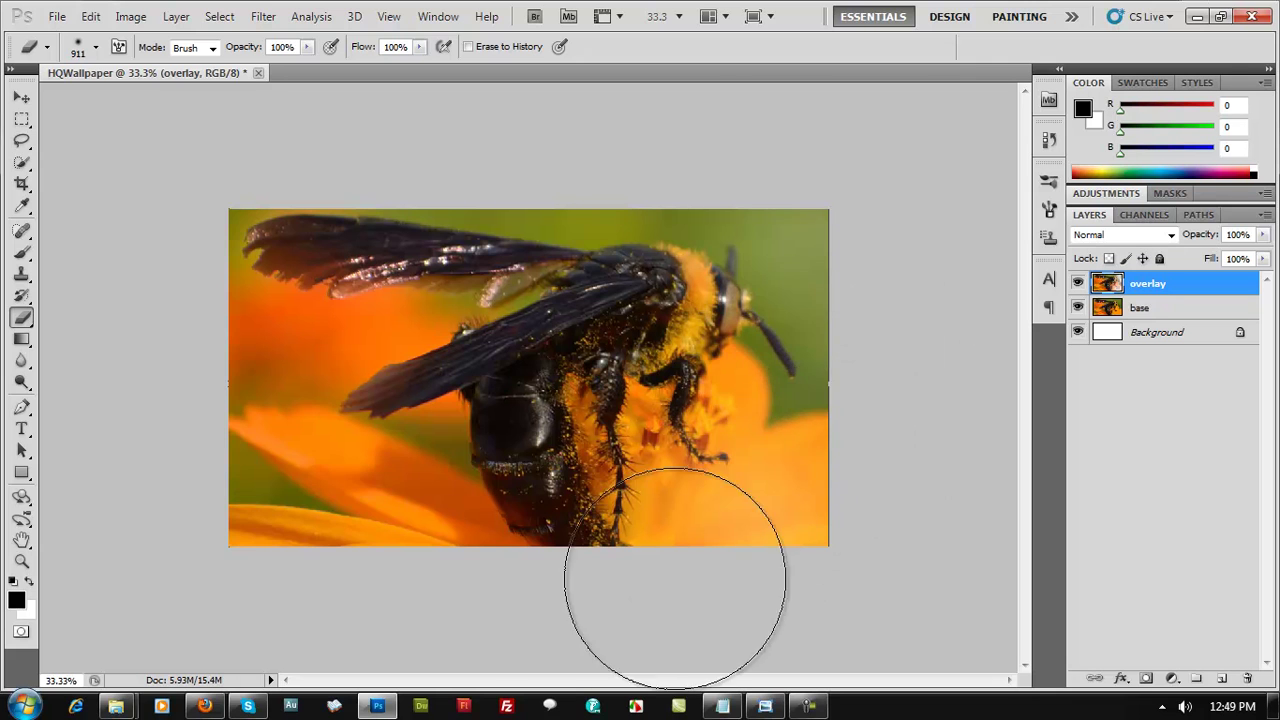
Erase the overlay's borders, toggling the base layer off and on to check the fade.
{"action": "mouse_move", "coordinate": [675, 580]}
{"action": "left_mouse_down"}
{"action": "mouse_move", "coordinate": [294, 529]}
{"action": "mouse_move", "coordinate": [409, 566]}
{"action": "mouse_move", "coordinate": [186, 309]}
{"action": "mouse_move", "coordinate": [244, 249]}
{"action": "mouse_move", "coordinate": [191, 251]}
{"action": "left_mouse_up"}
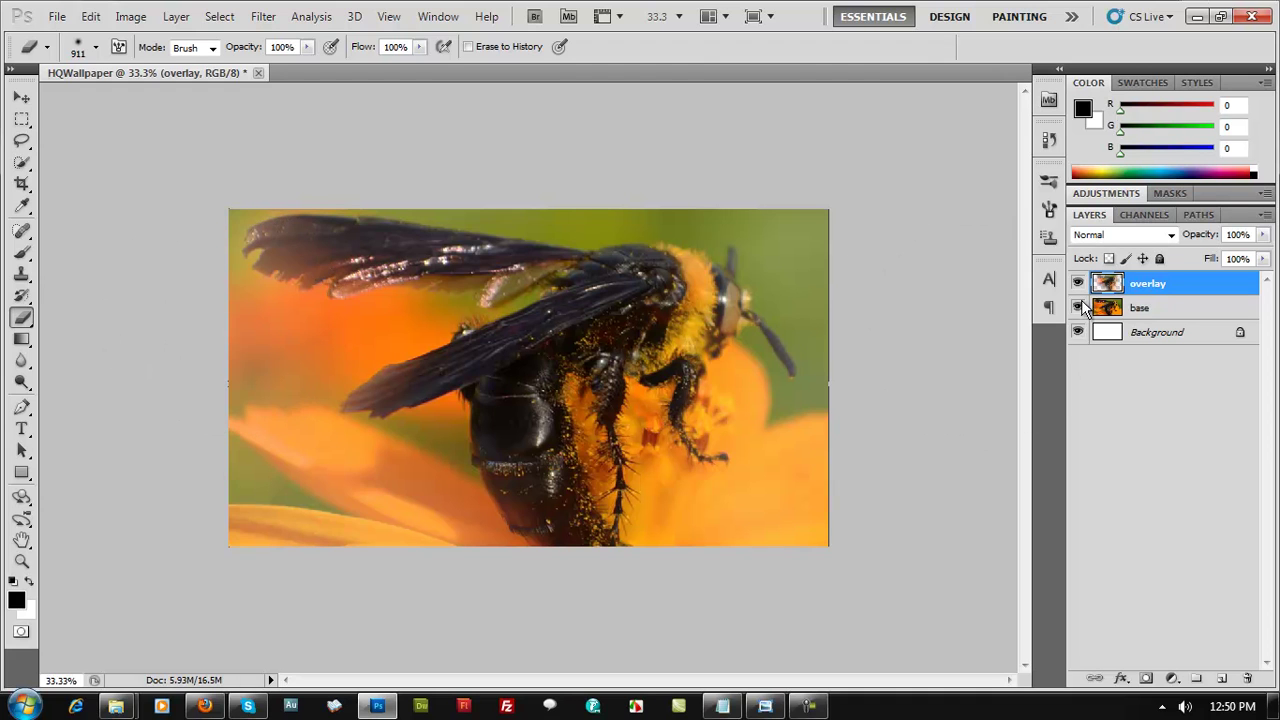
{"action": "left_click", "coordinate": [1078, 309]}
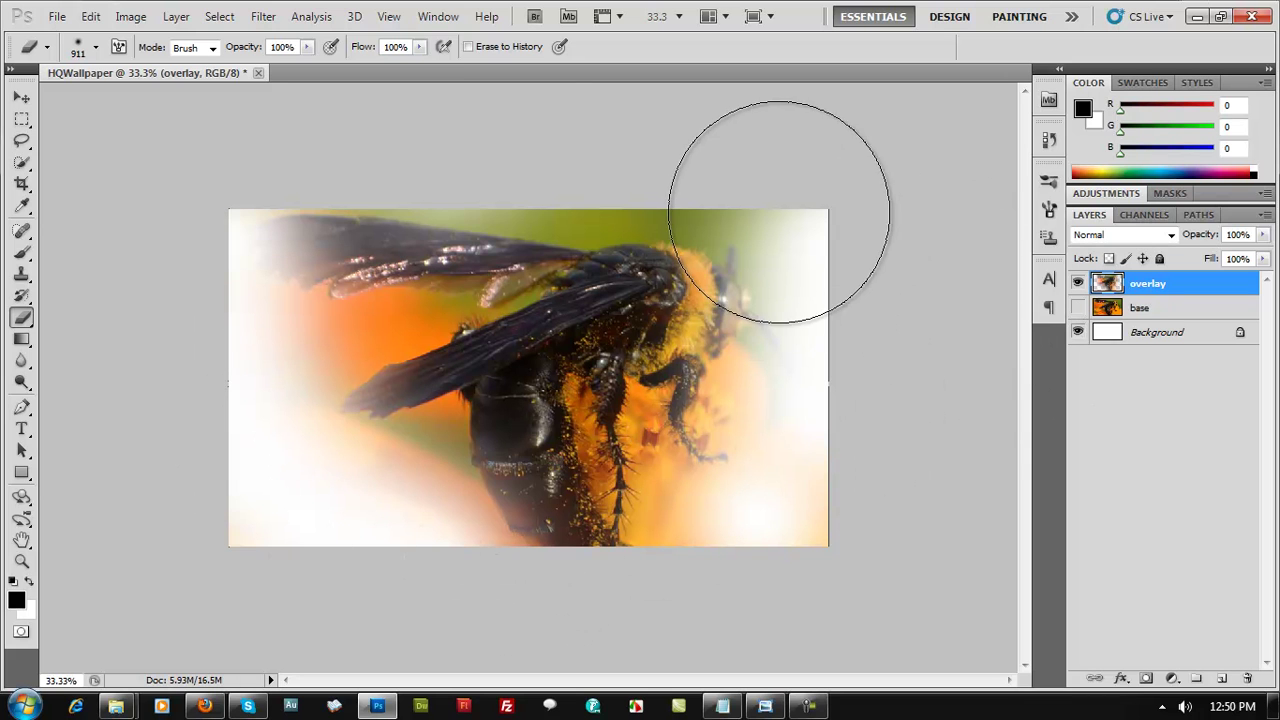
{"action": "left_click", "coordinate": [1078, 308]}
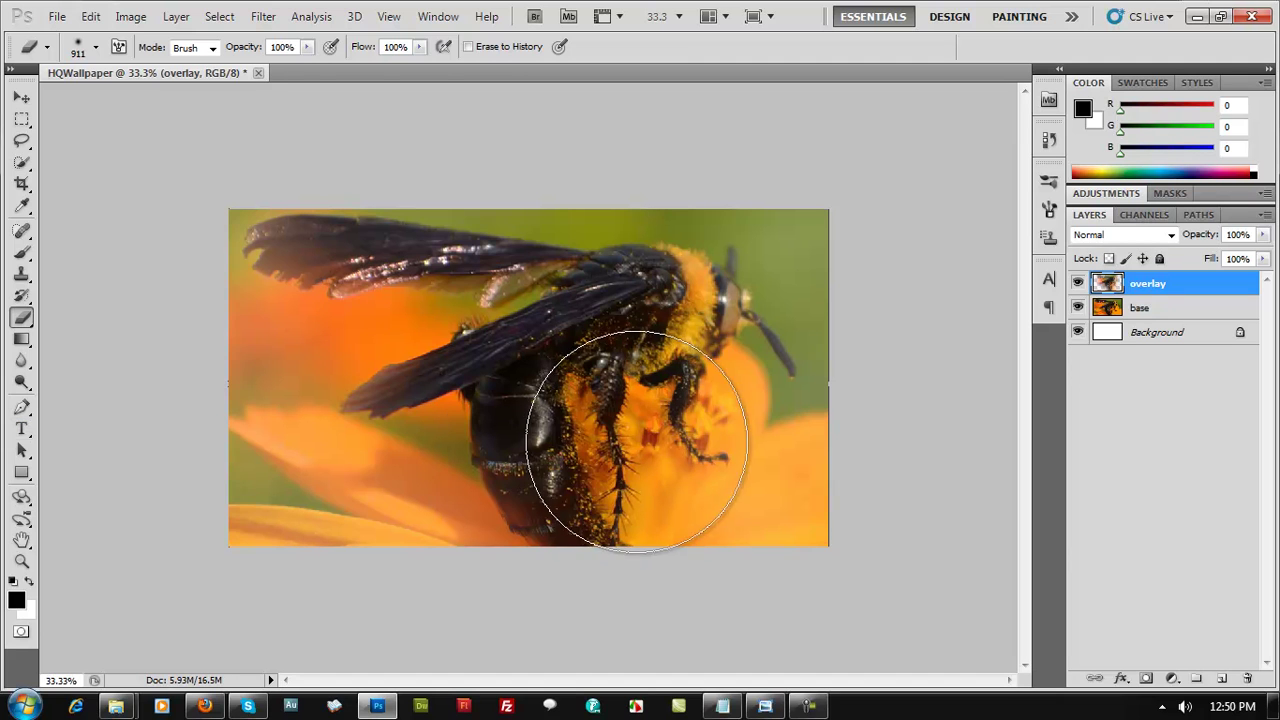
{"action": "left_click", "coordinate": [24, 430]}
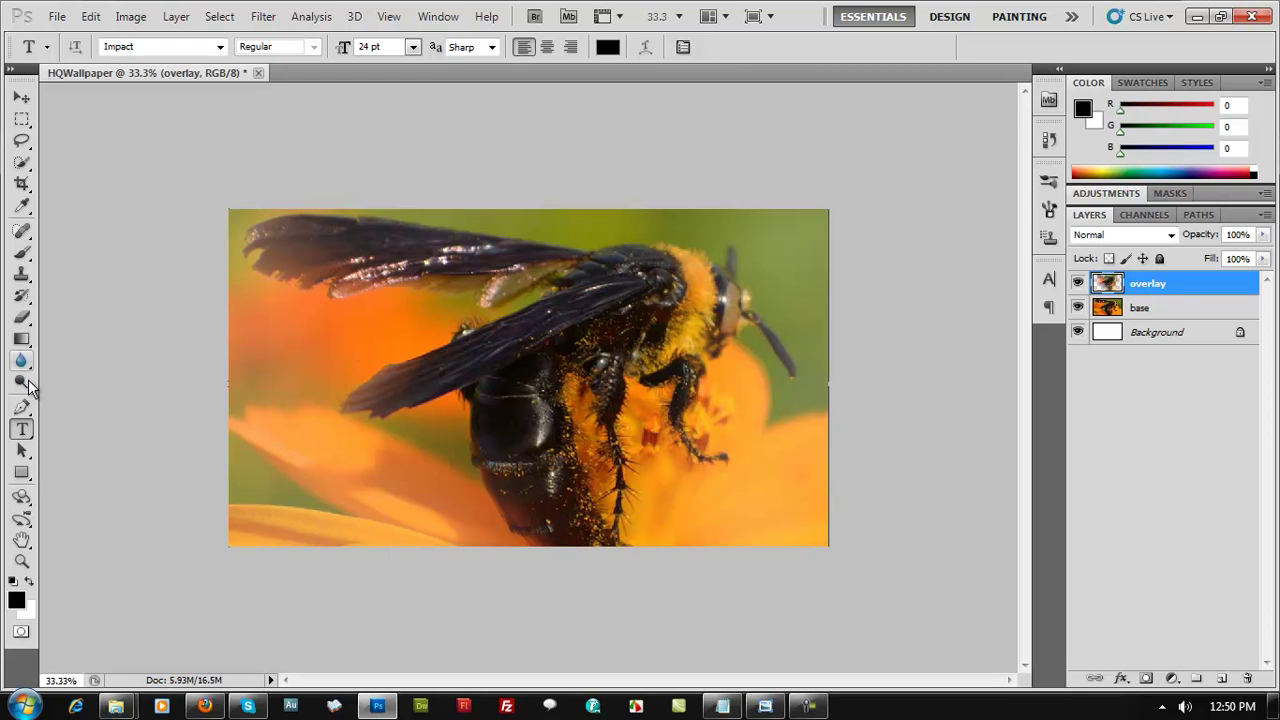
Select the Horizontal Type Tool and view the image's bottom-left corner at 100%.
{"action": "left_click", "coordinate": [23, 450]}
{"action": "left_click", "coordinate": [26, 429]}
{"action": "key", "text": "ctrl+plus"}
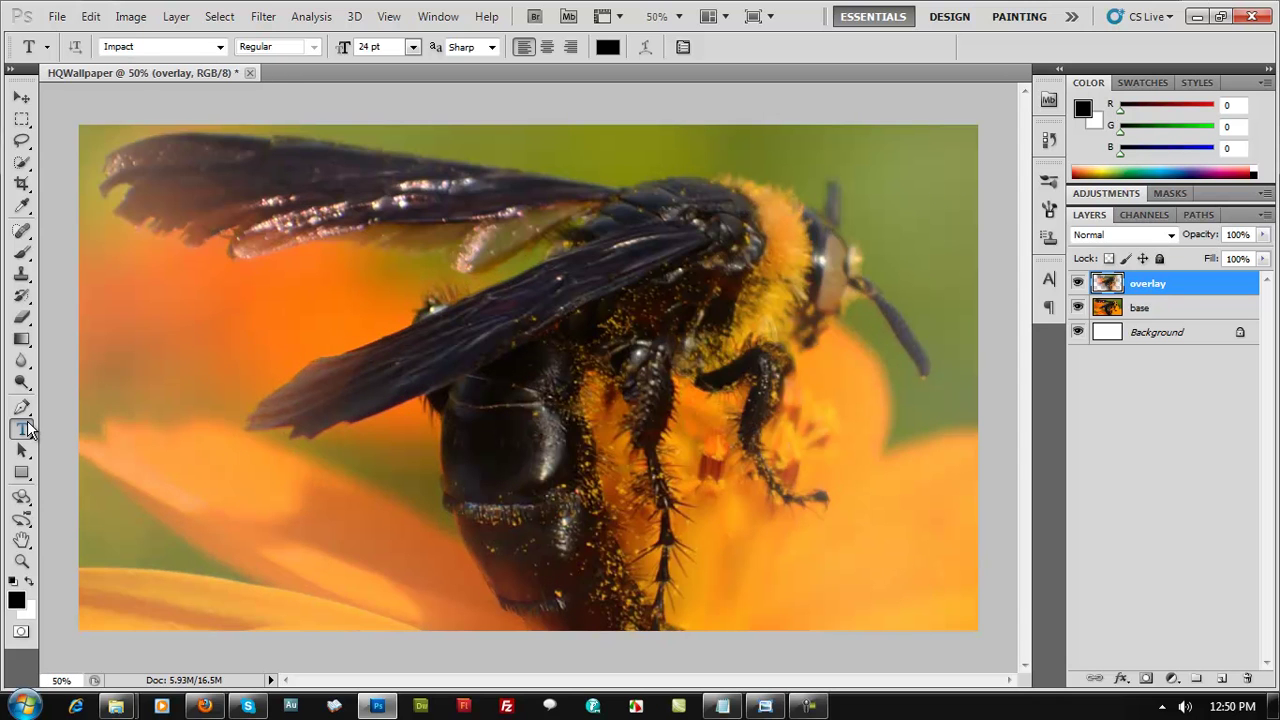
{"action": "key", "text": "ctrl+plus"}
{"action": "key", "text": "ctrl+plus"}
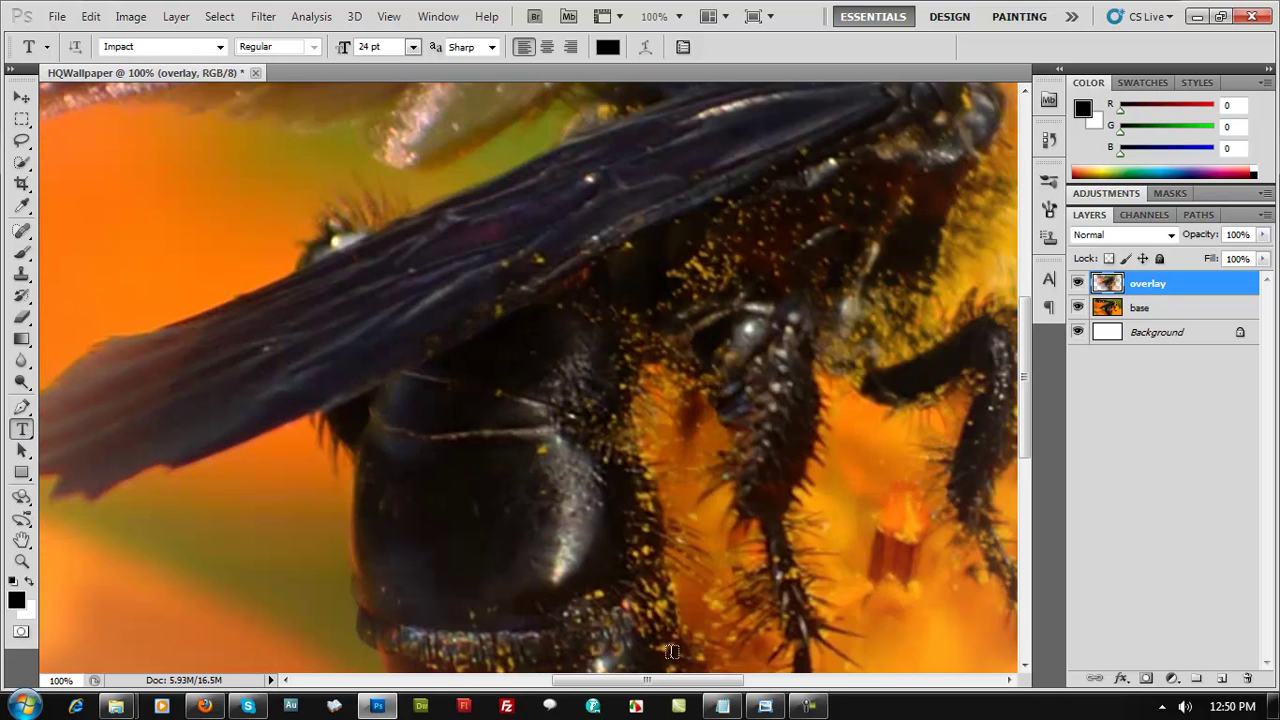
{"action": "left_click_drag", "start_coordinate": [600, 680], "coordinate": [472, 677]}
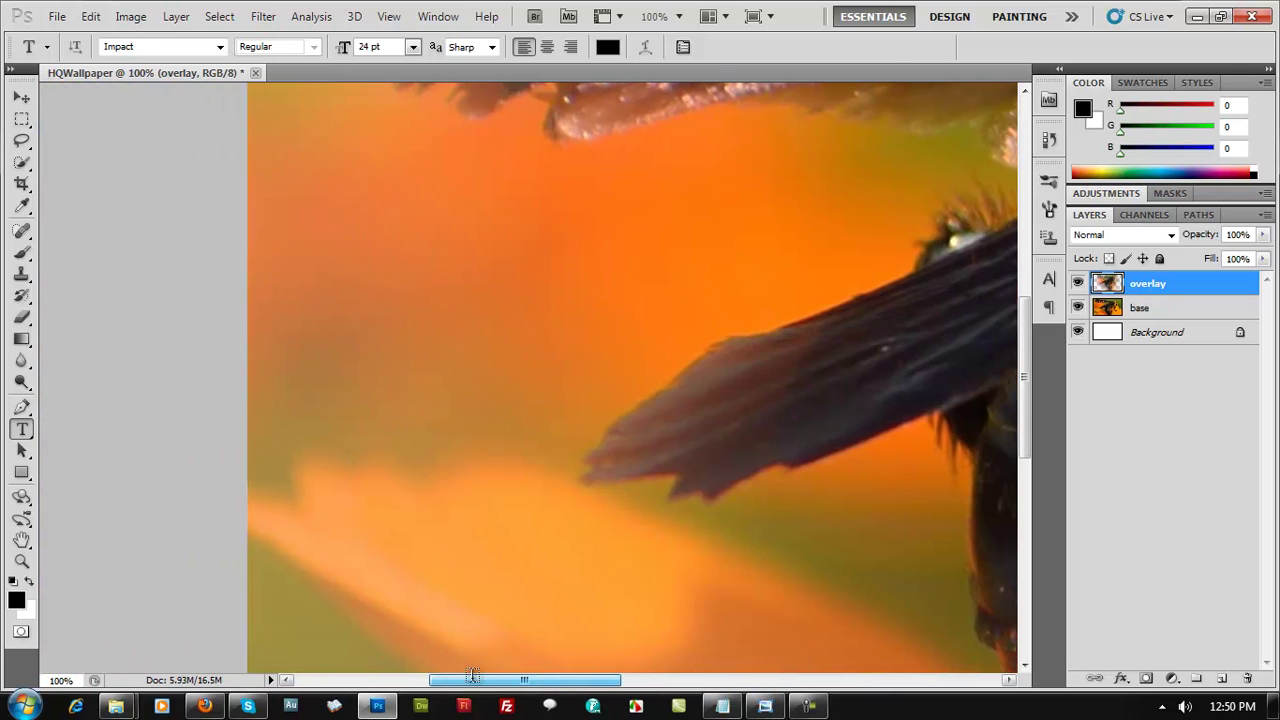
{"action": "scroll", "coordinate": [494, 506], "scroll_direction": "down", "scroll_amount": 8}
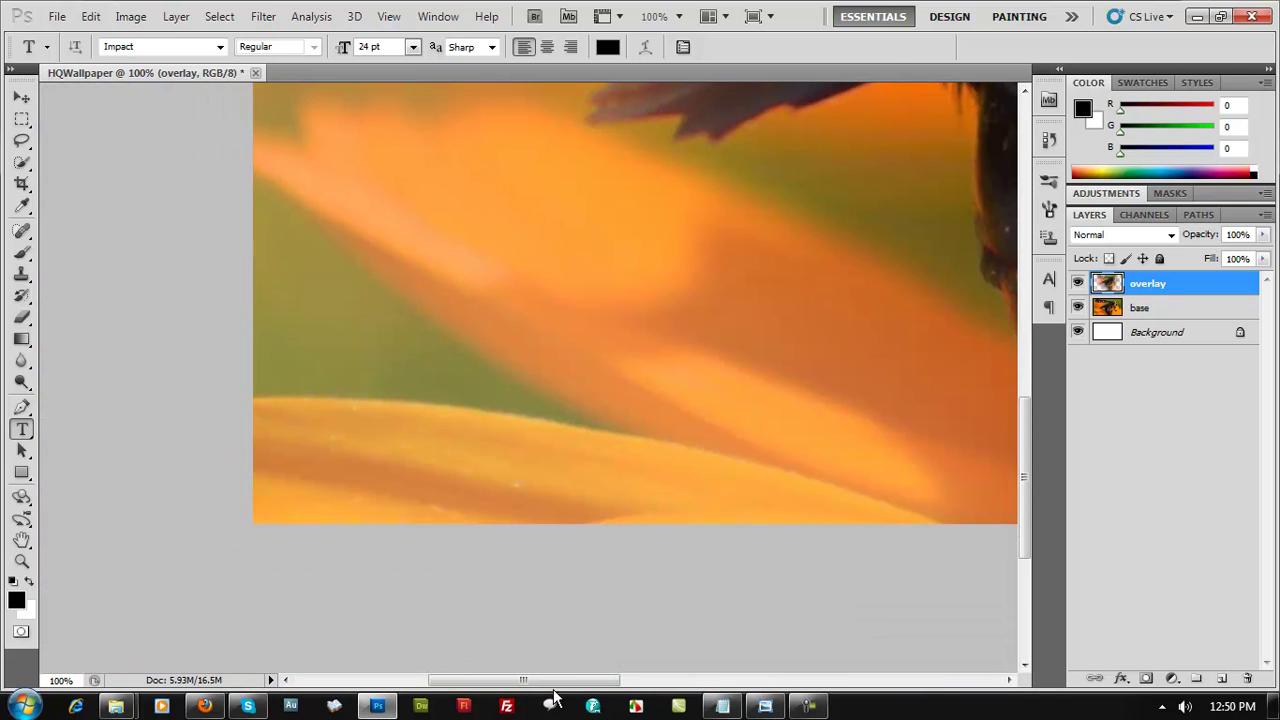
{"action": "left_click_drag", "start_coordinate": [553, 682], "coordinate": [583, 684]}
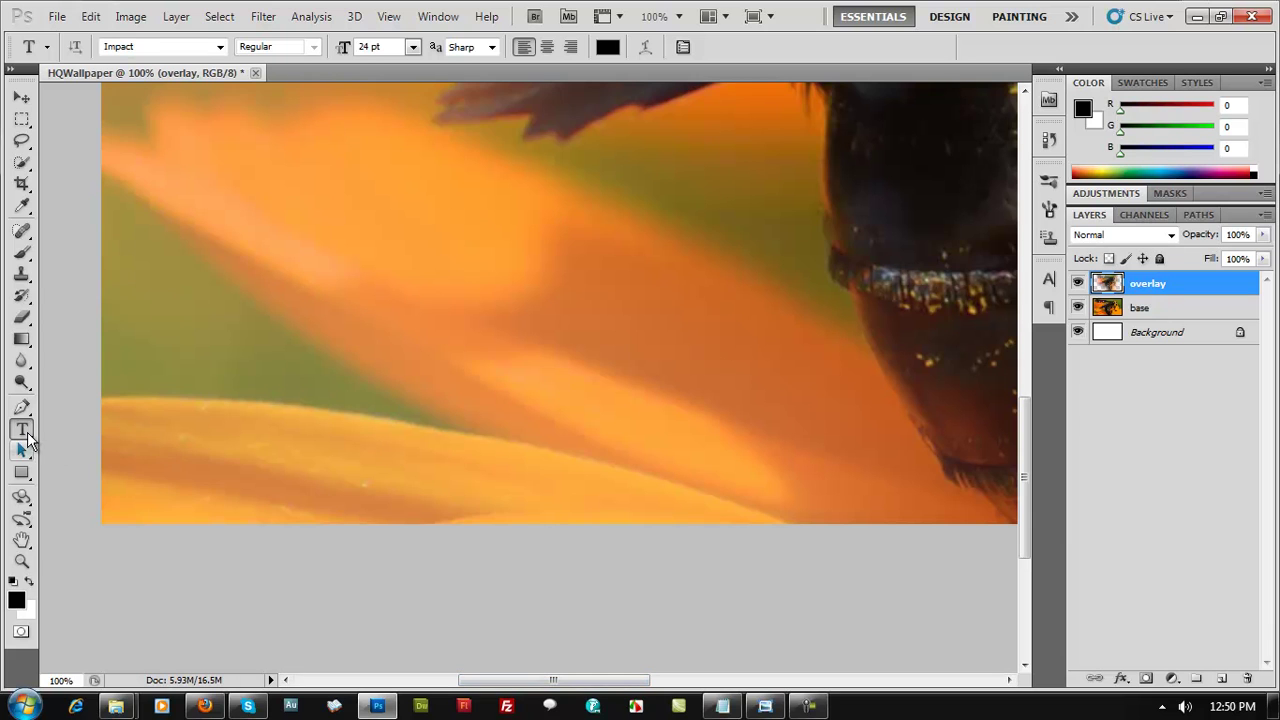
{"action": "left_click", "coordinate": [23, 430]}
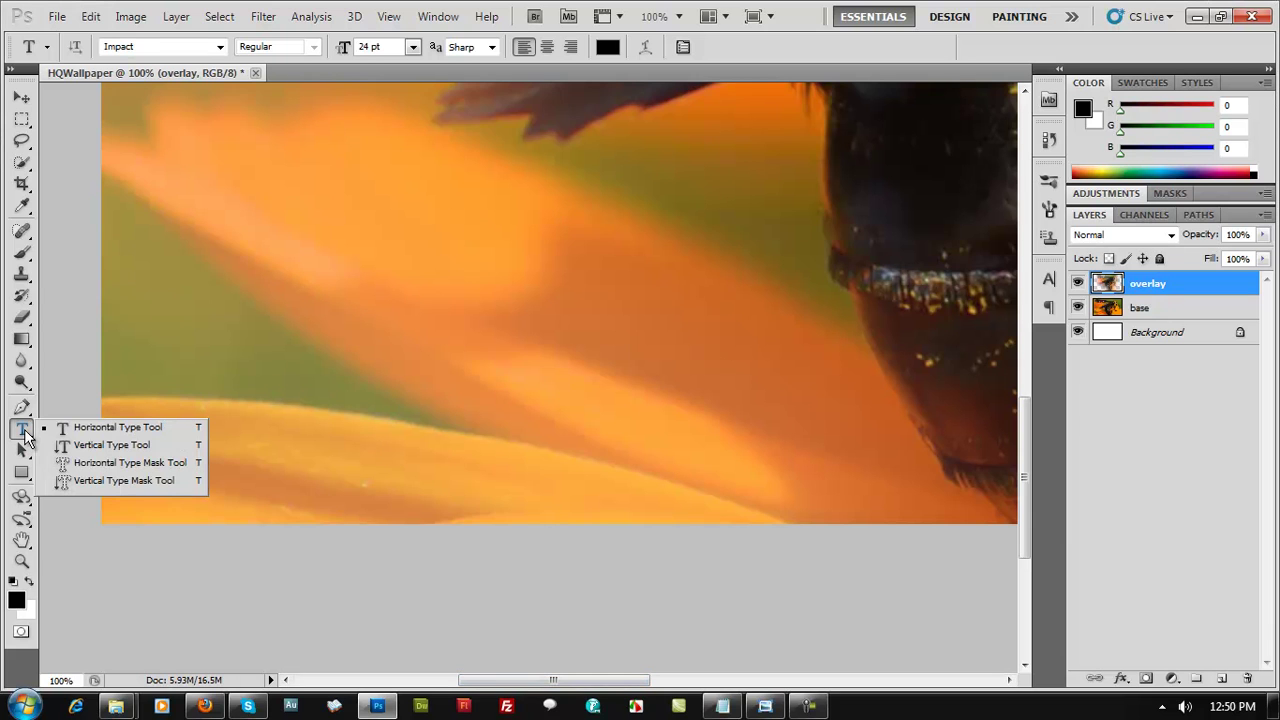
{"action": "left_click", "coordinate": [22, 436]}
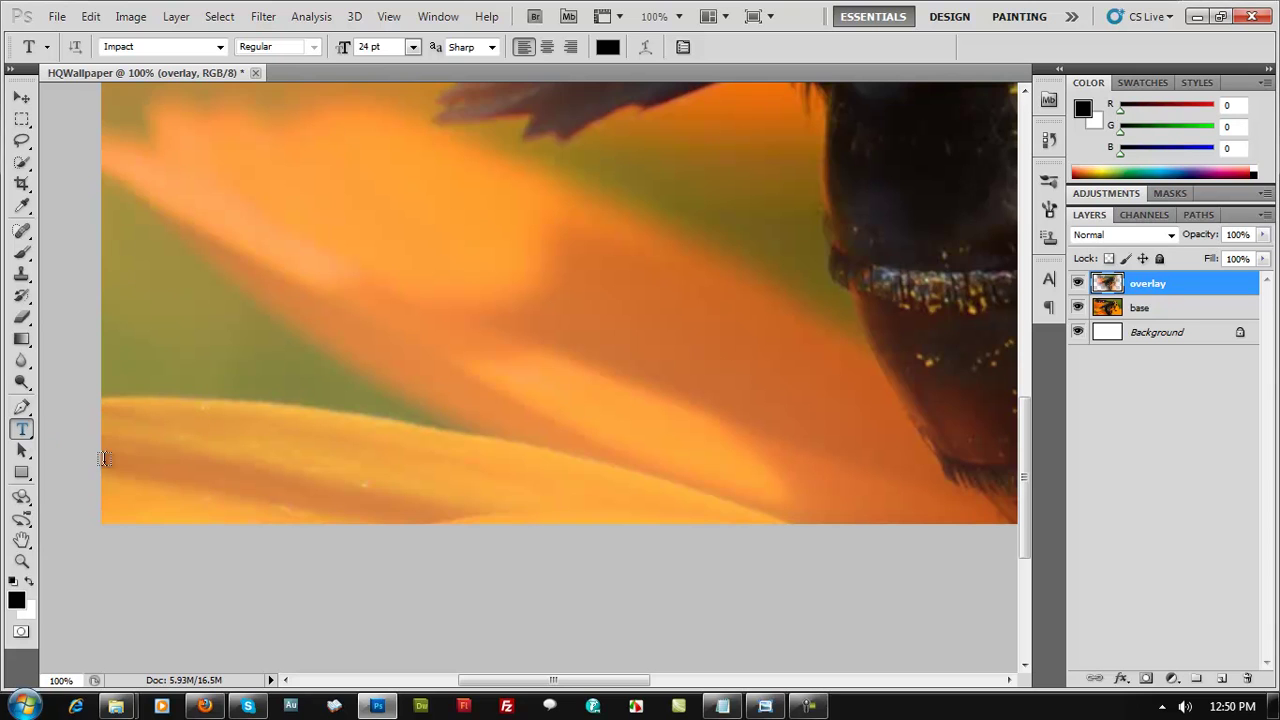
Type the noodleboss.com watermark near the lower-left corner and select it.
{"action": "left_click", "coordinate": [192, 437]}
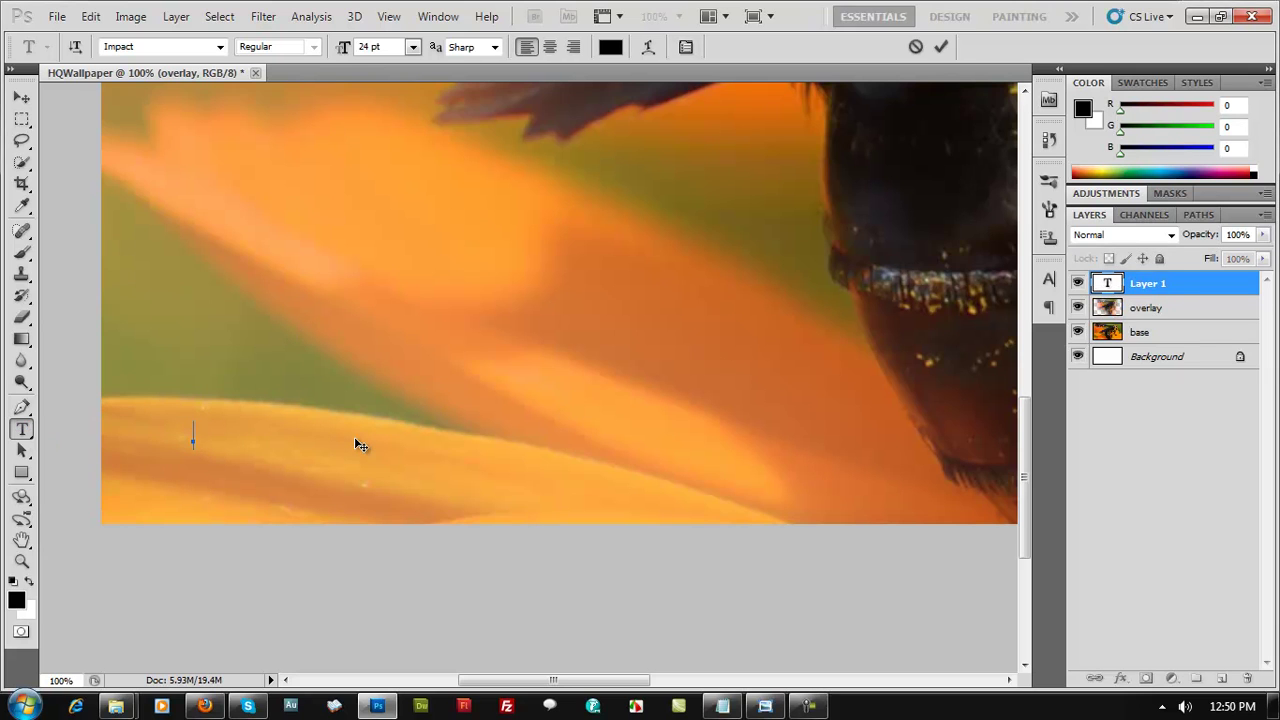
{"action": "type", "text": "noodle"}
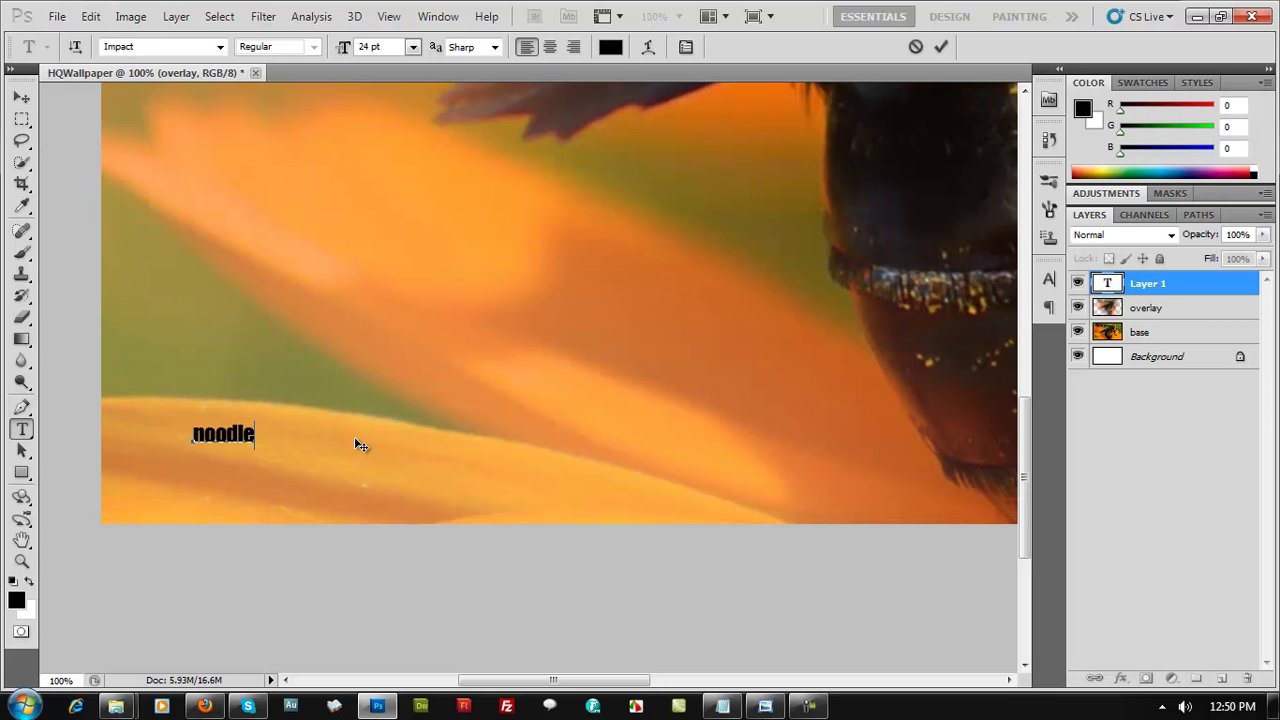
{"action": "type", "text": "boos.com"}
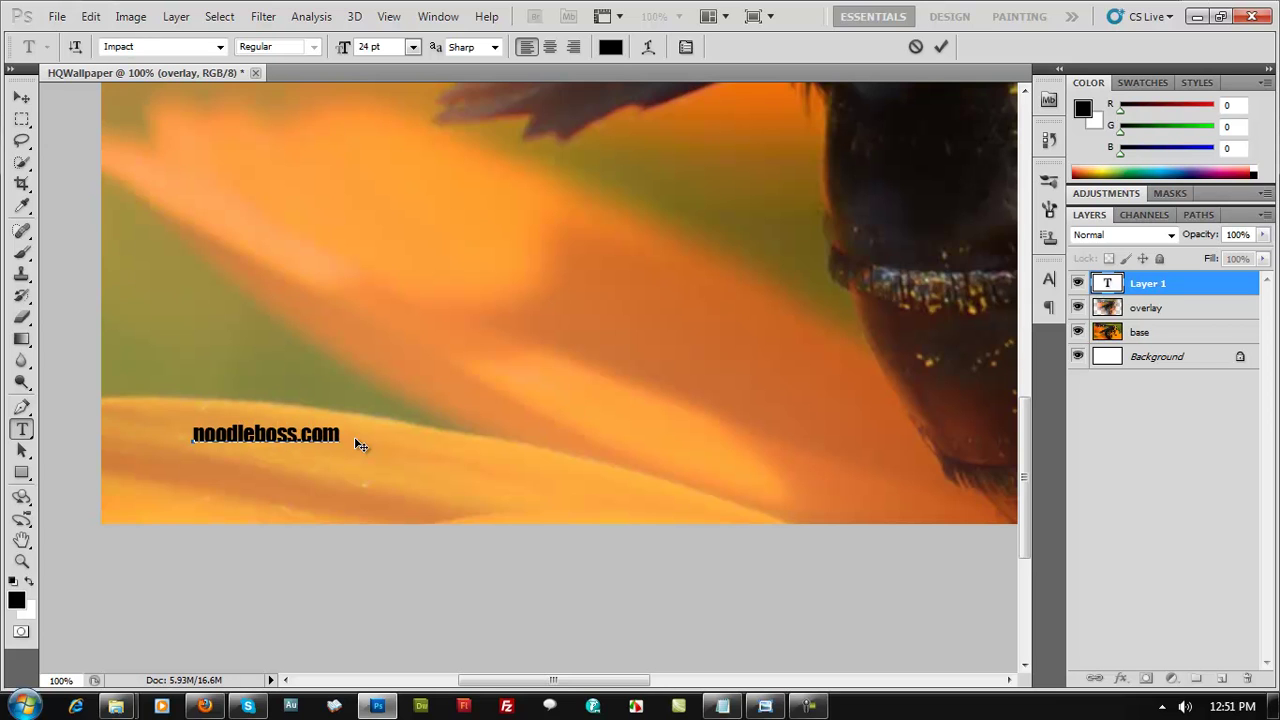
{"action": "key", "text": "ctrl+a"}
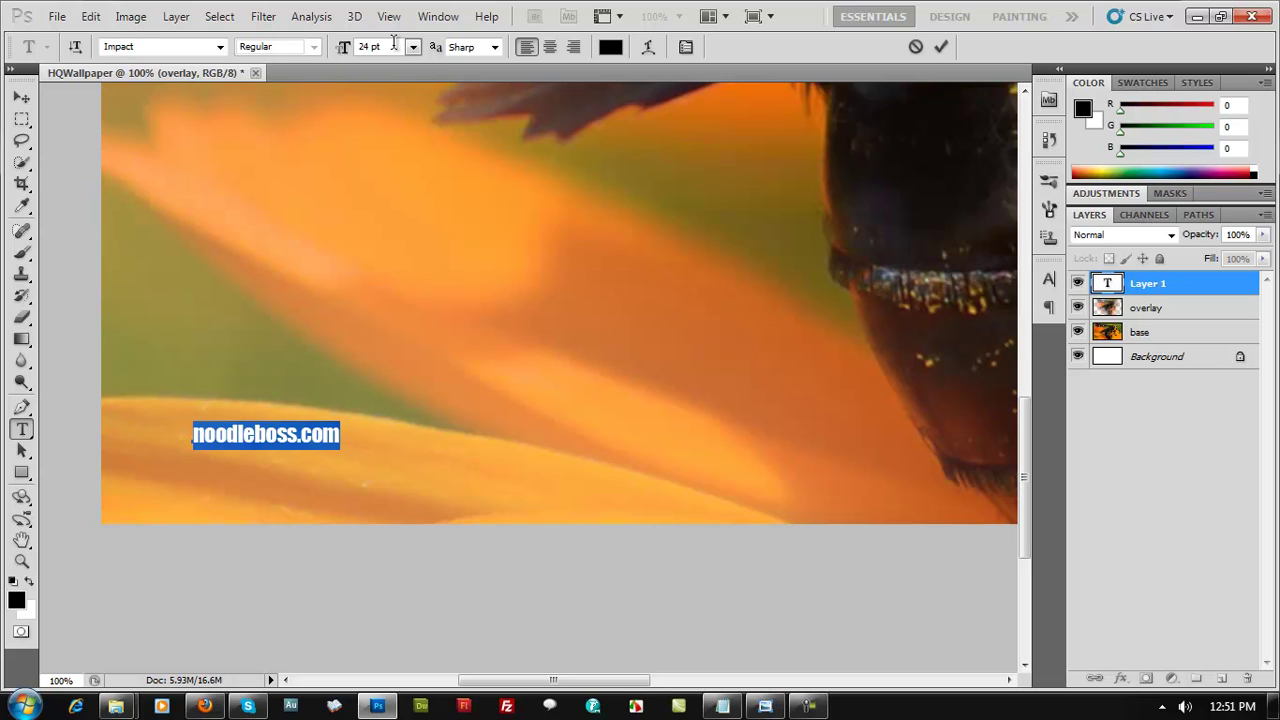
{"action": "key", "text": "ctrl+minus"}
{"action": "key", "text": "ctrl+minus"}
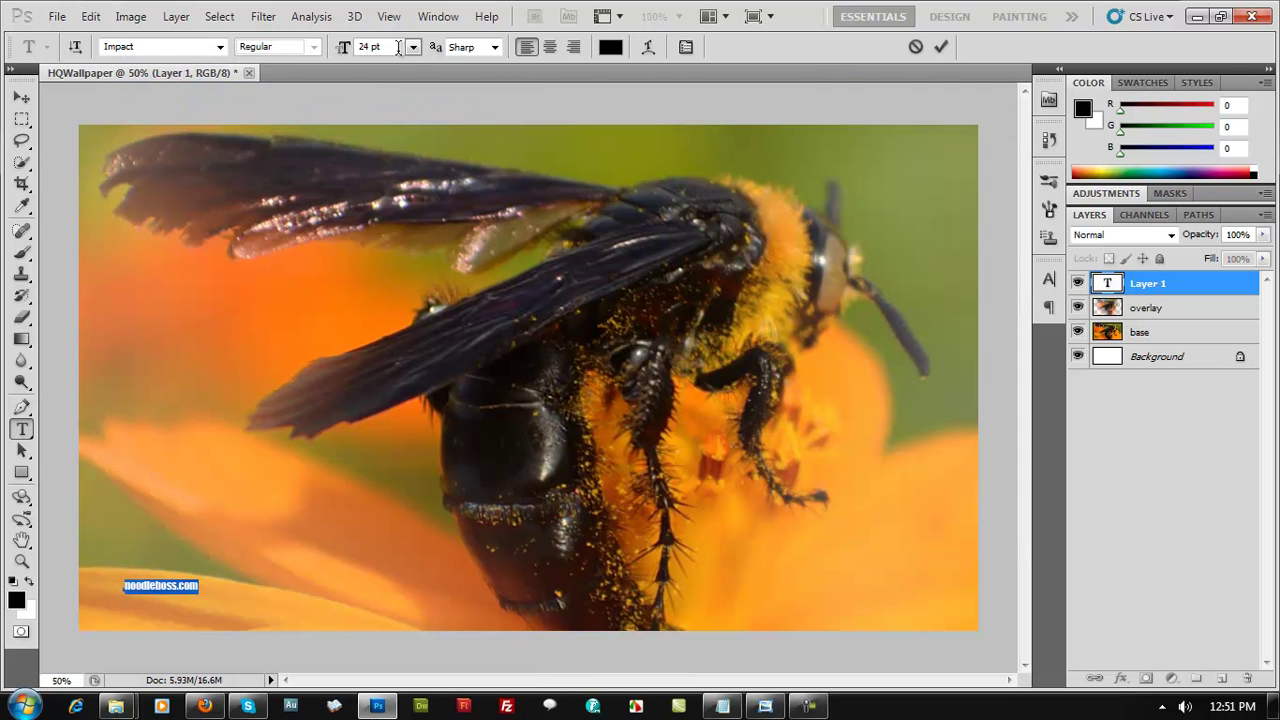
Try watermark sizes of 48, 72, 100 and 90 pt while working toward 85 pt.
{"action": "left_click", "coordinate": [413, 48]}
{"action": "left_click", "coordinate": [398, 324]}
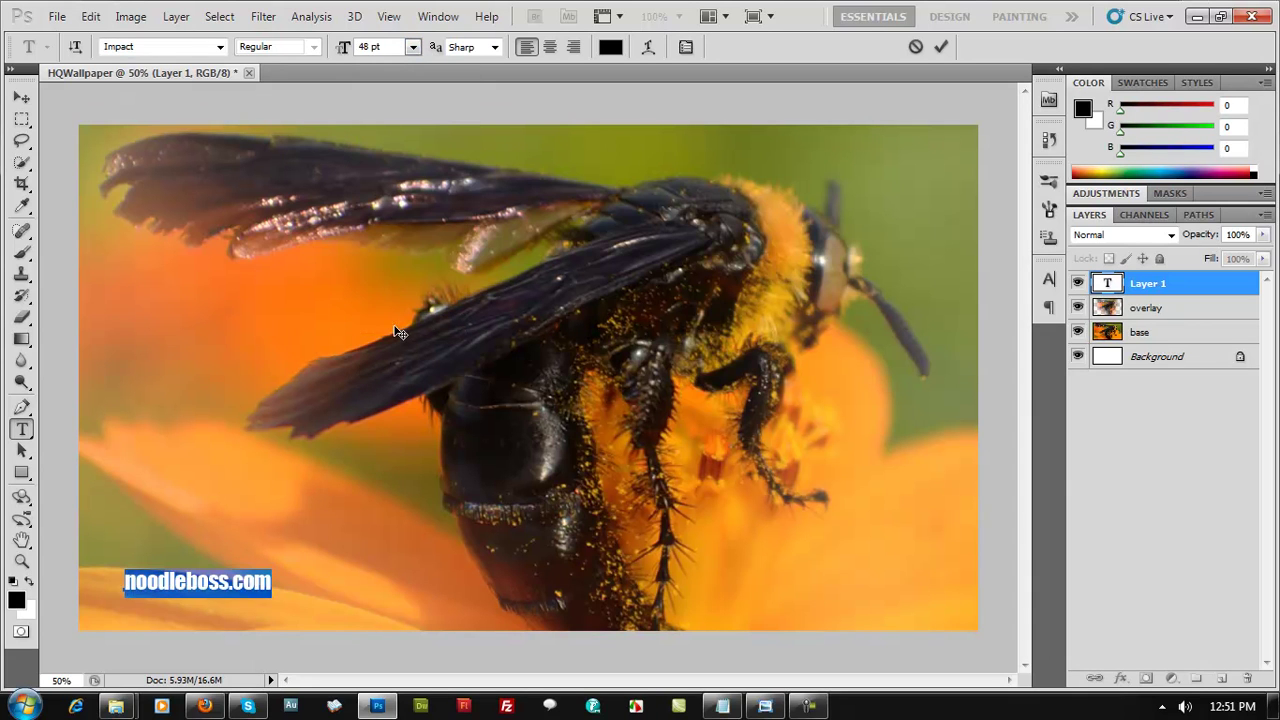
{"action": "type", "text": "72"}
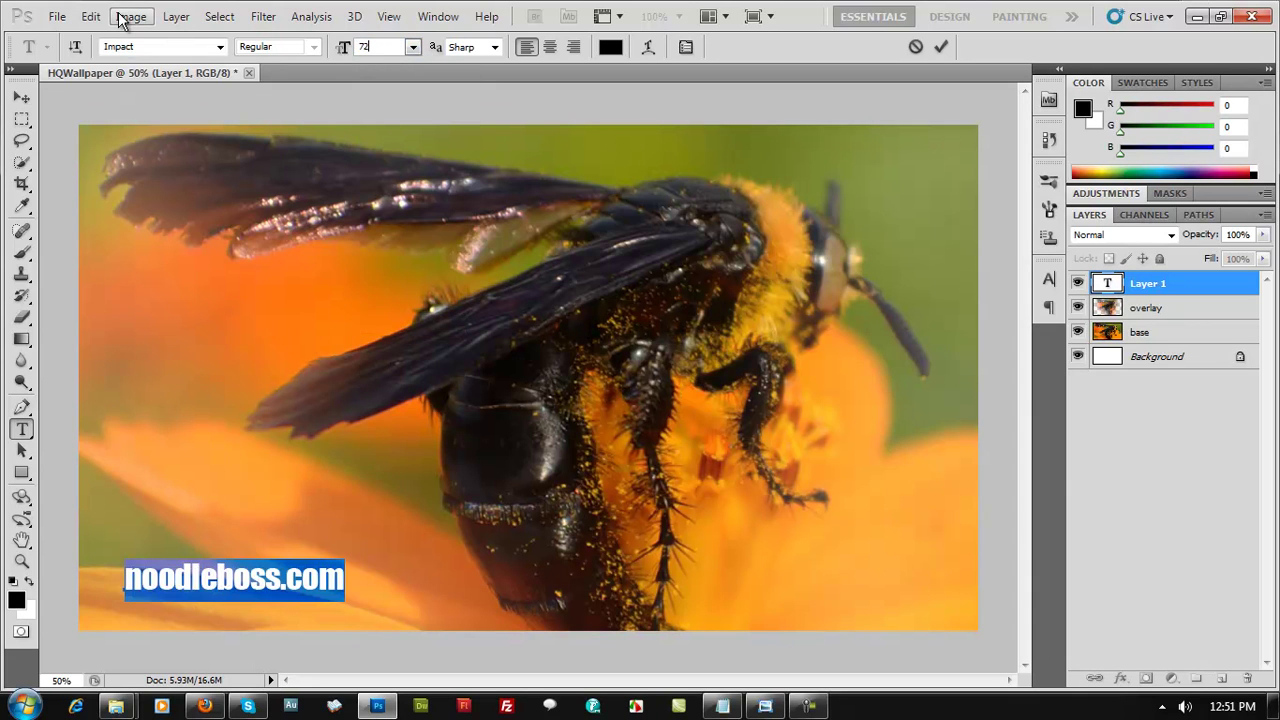
{"action": "key", "text": "Return"}
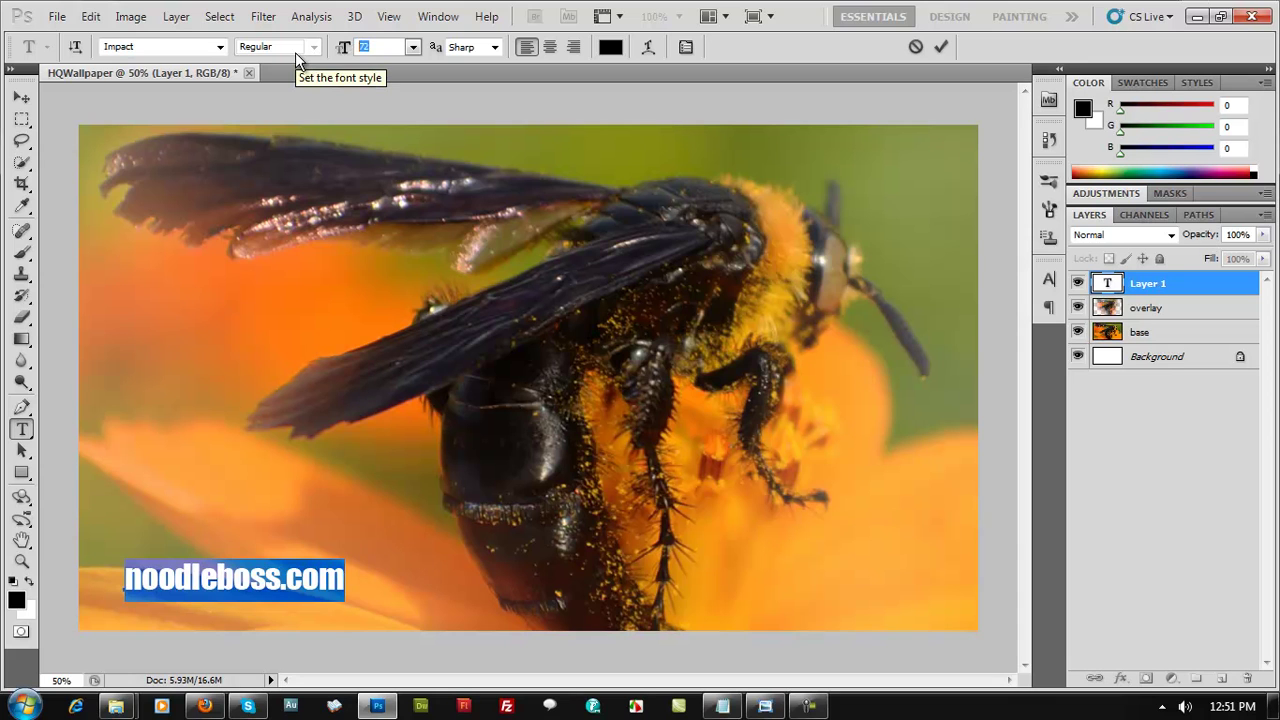
{"action": "type", "text": "120"}
{"action": "key", "text": "BackSpace"}
{"action": "key", "text": "BackSpace"}
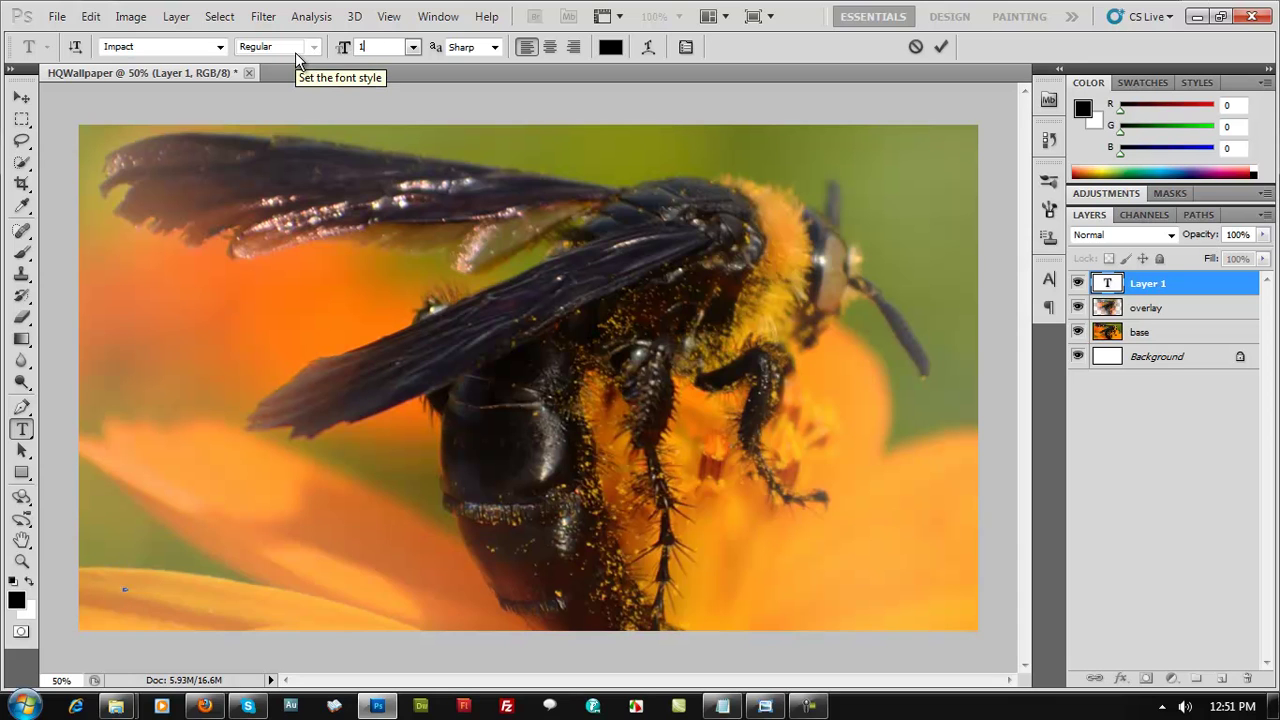
{"action": "type", "text": "0"}
{"action": "key", "text": "BackSpace"}
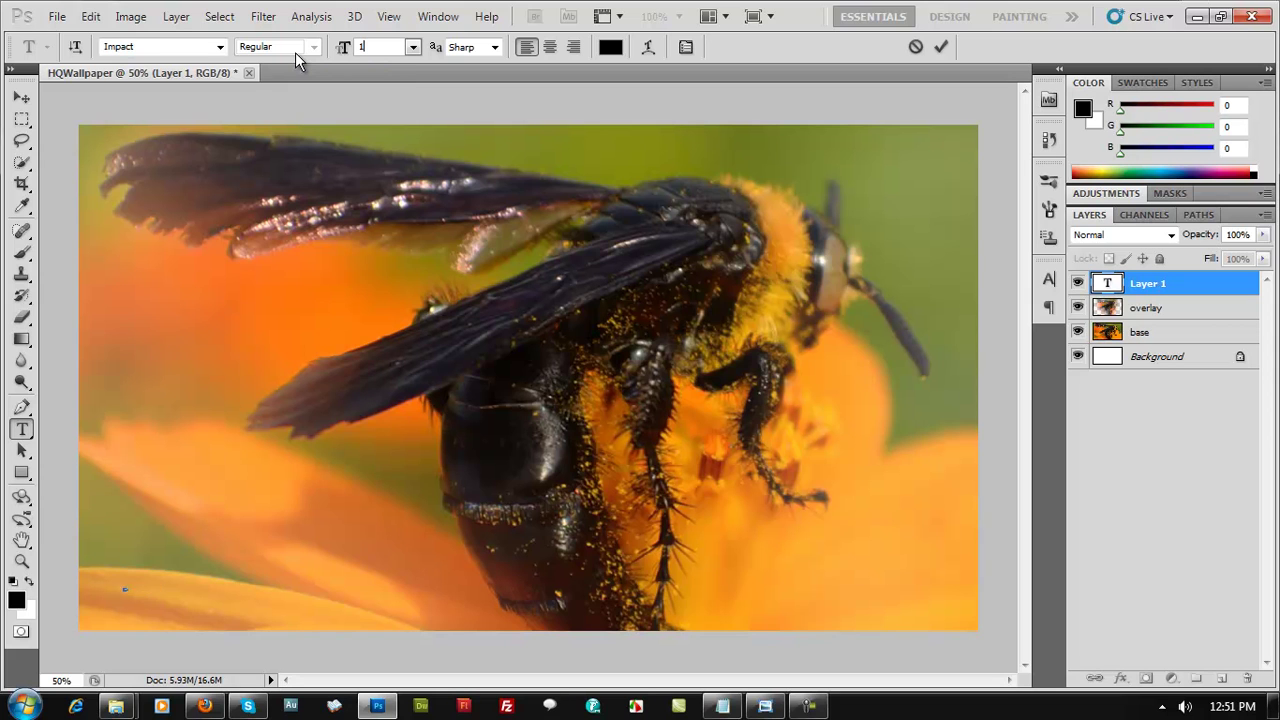
{"action": "type", "text": "00"}
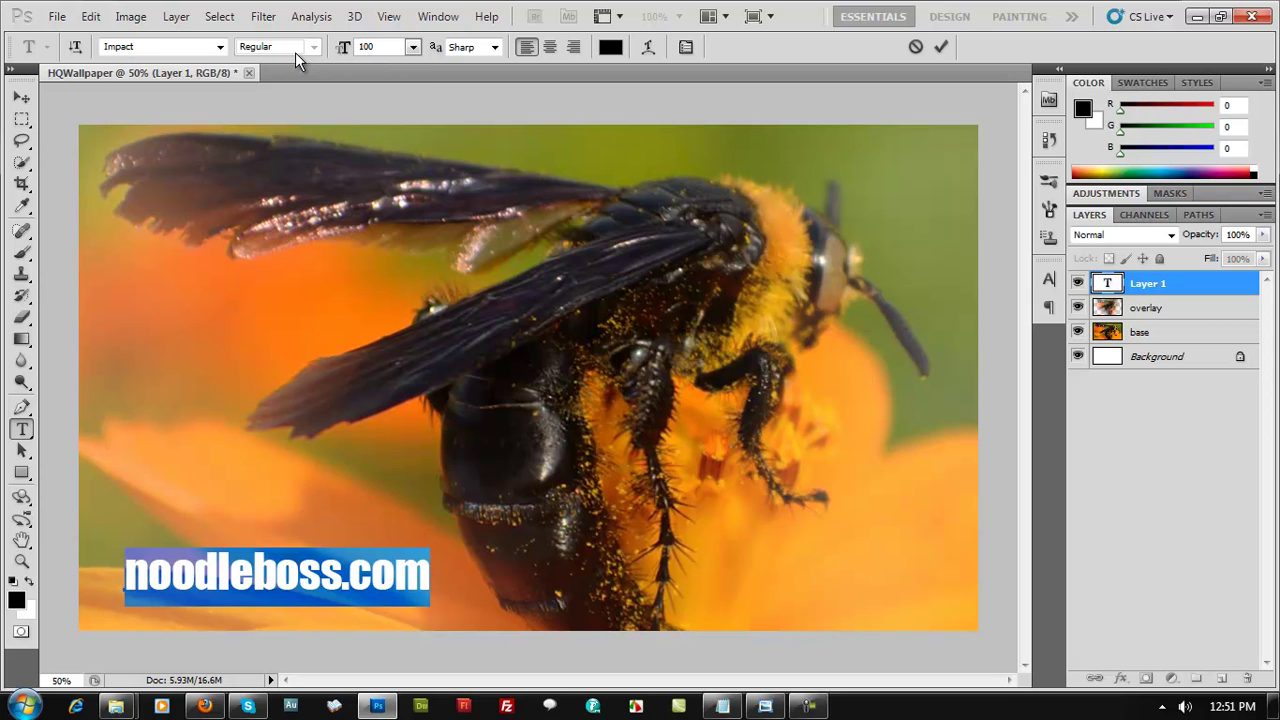
{"action": "key", "text": "BackSpace"}
{"action": "key", "text": "BackSpace"}
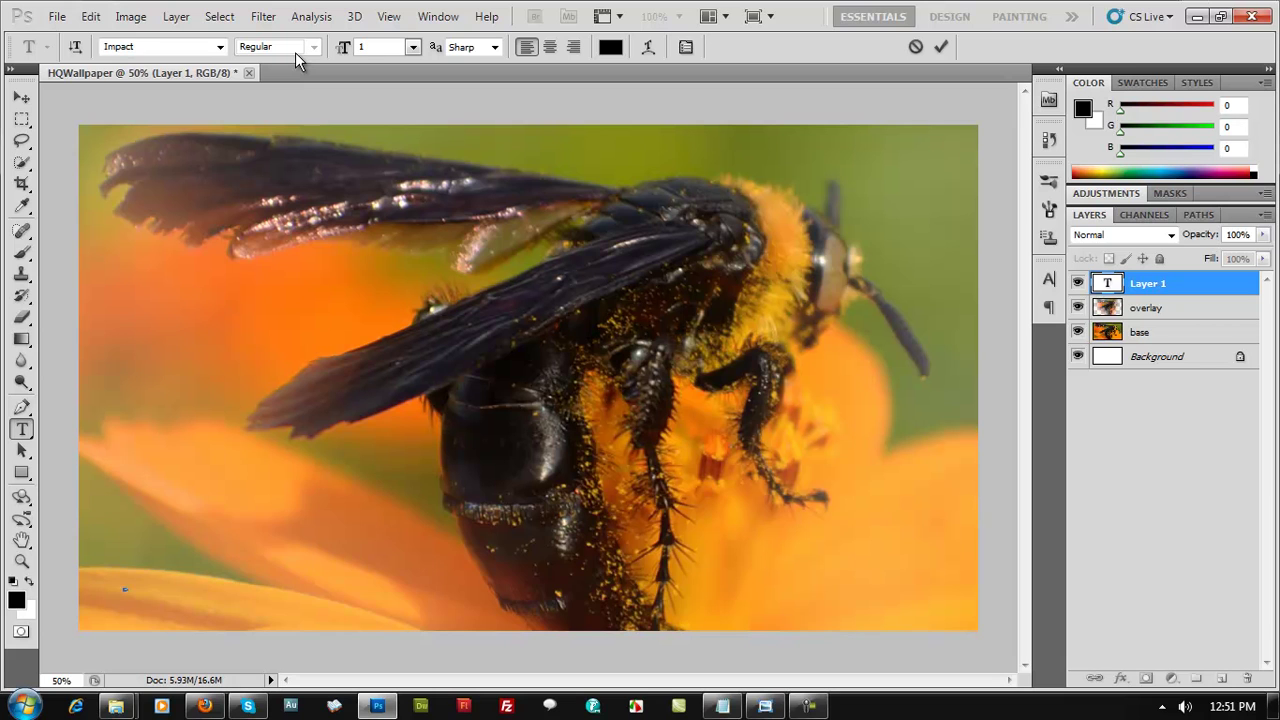
{"action": "type", "text": "0"}
{"action": "key", "text": "BackSpace"}
{"action": "key", "text": "BackSpace"}
{"action": "type", "text": "90"}
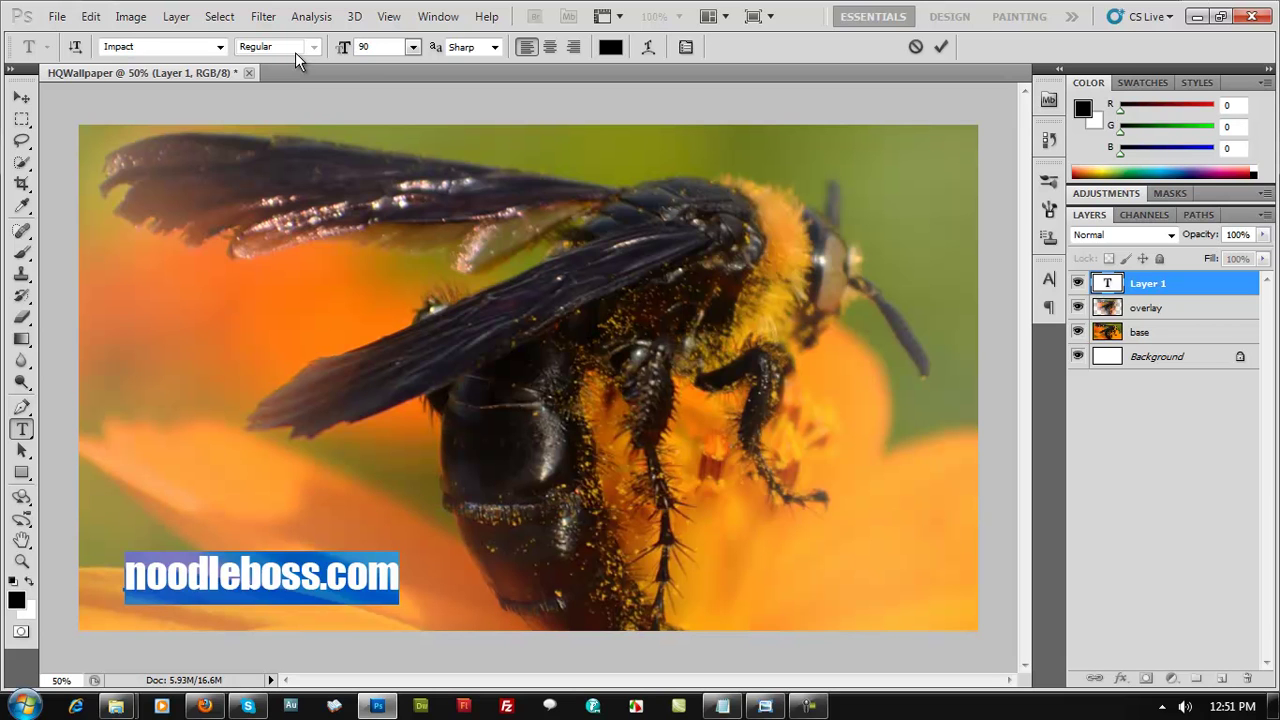
{"action": "key", "text": "BackSpace"}
{"action": "key", "text": "BackSpace"}
Commit the watermark at 85 pt and move it down to the bottom-left corner.
{"action": "type", "text": "85"}
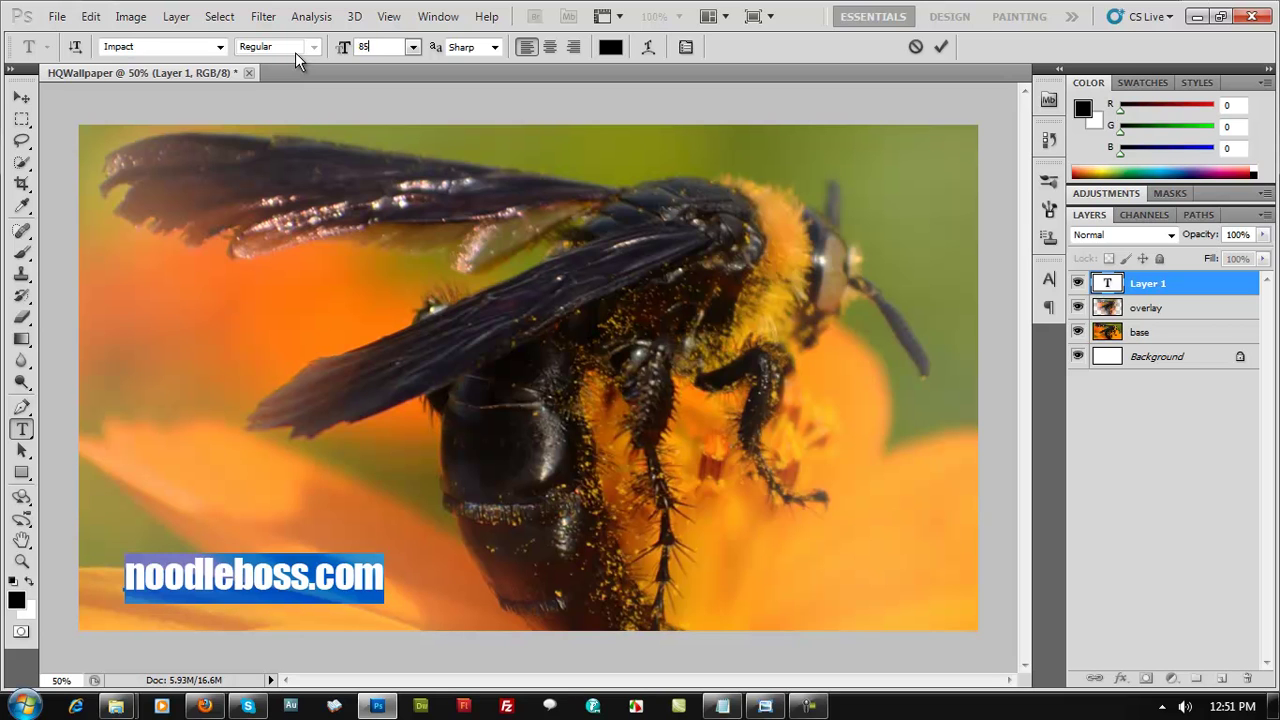
{"action": "left_click", "coordinate": [21, 97]}
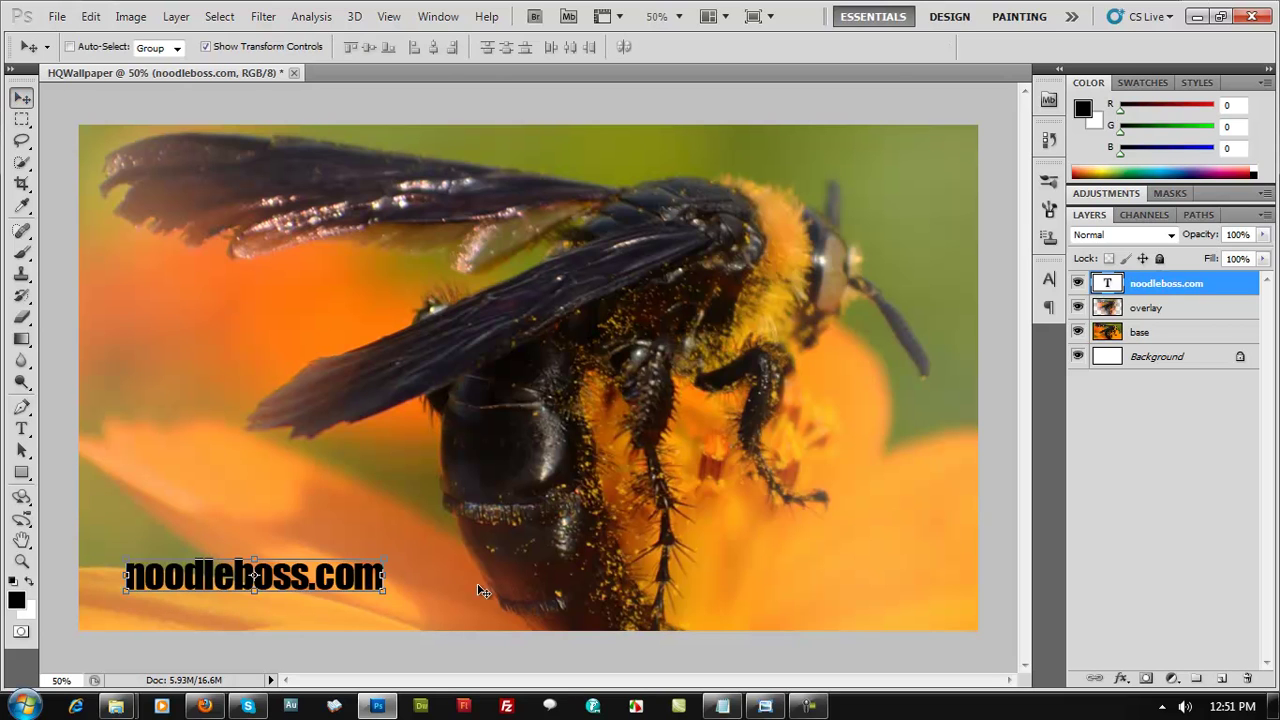
{"action": "left_click_drag", "start_coordinate": [303, 580], "coordinate": [287, 598]}
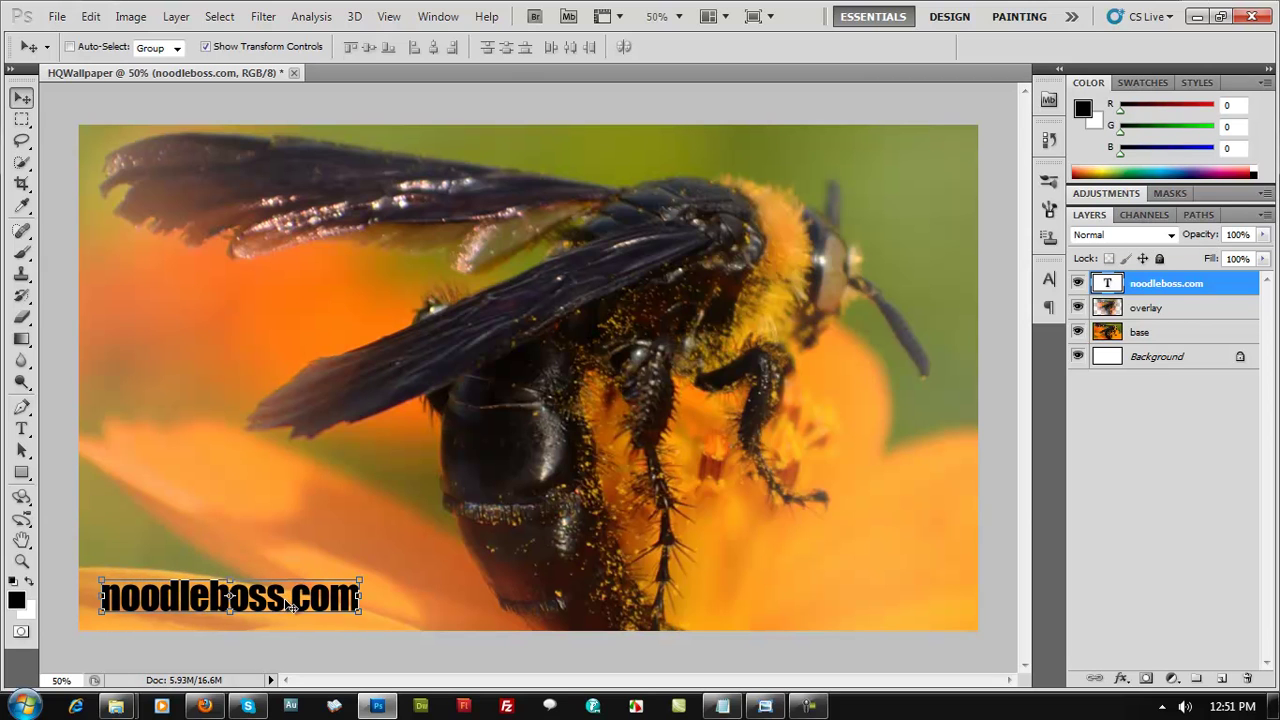
Add a 'noodled thinking!' text line above the watermark.
{"action": "left_click", "coordinate": [22, 430]}
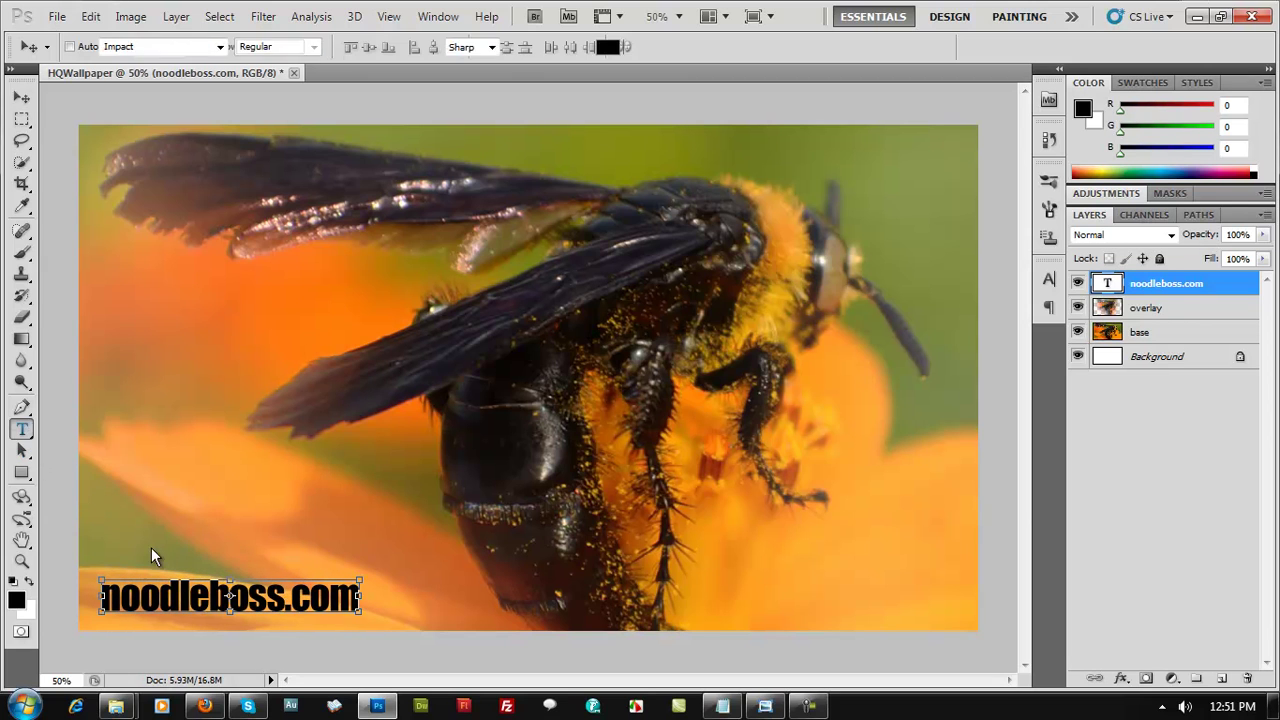
{"action": "left_click", "coordinate": [254, 524]}
{"action": "type", "text": "n"}
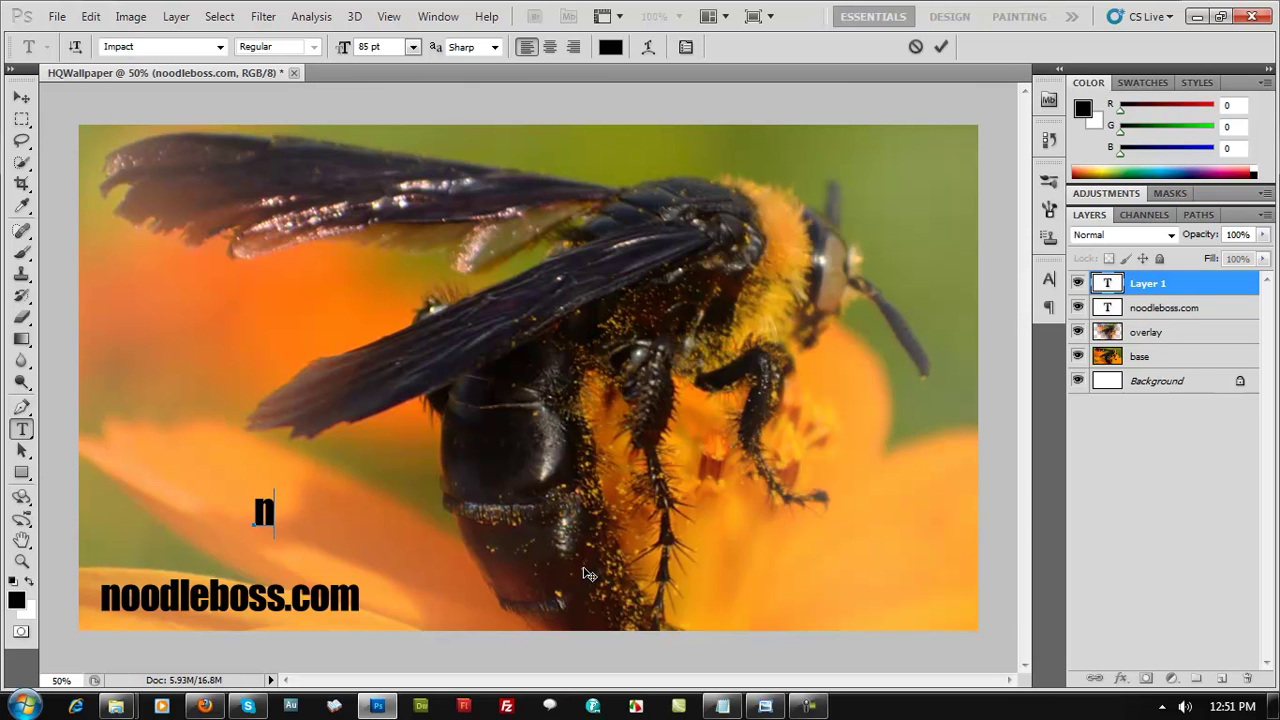
{"action": "type", "text": "oodled thin"}
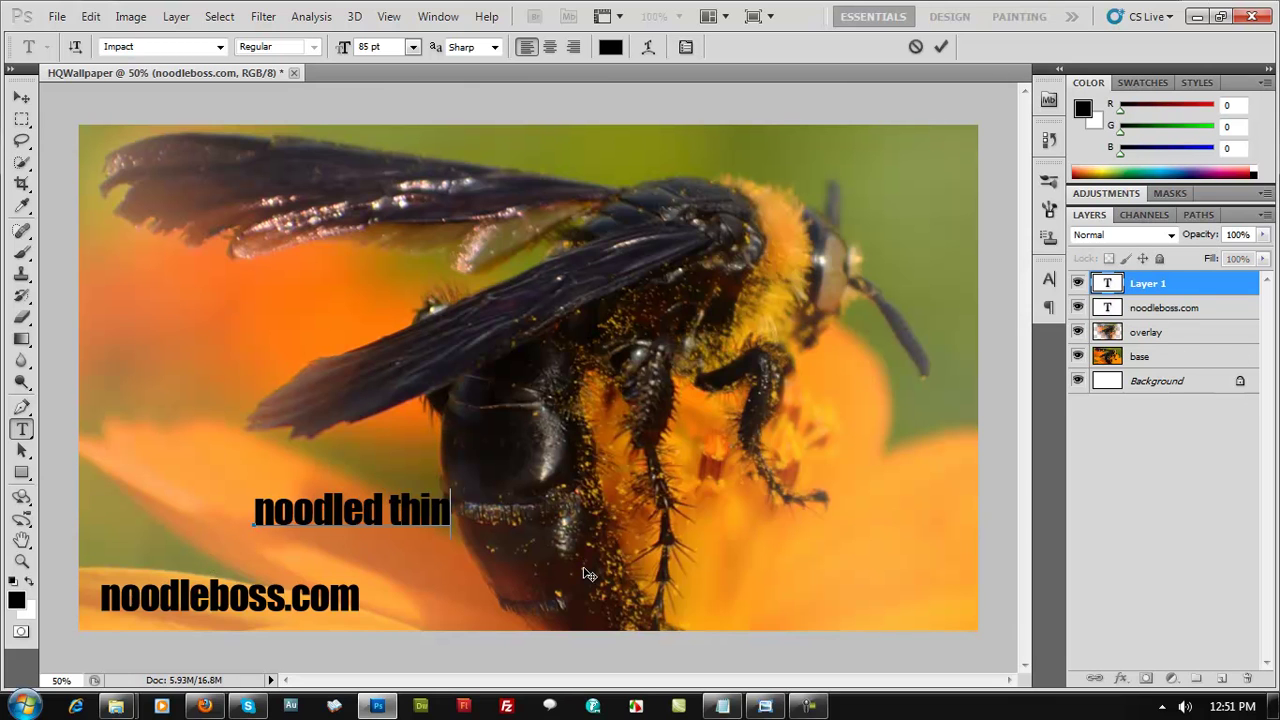
{"action": "type", "text": "king!"}
{"action": "key", "text": "ctrl+a"}
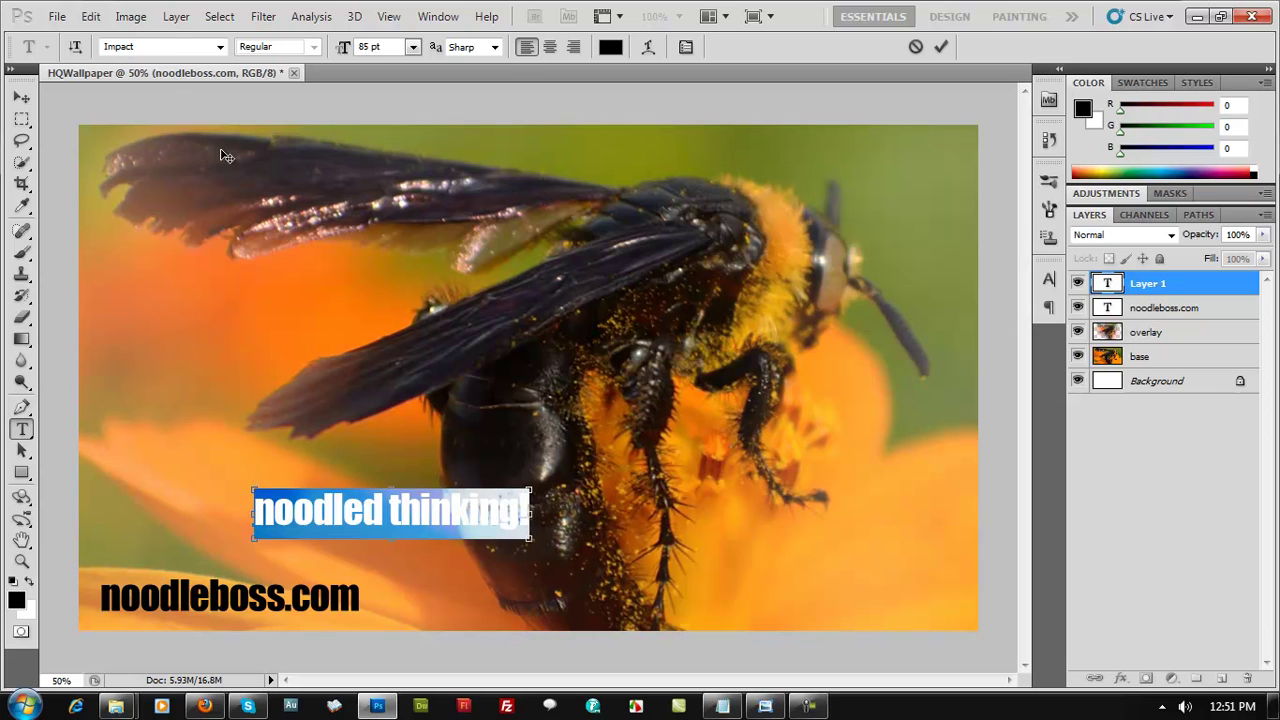
Set the tagline in Jennifer's Hand Writing at 48 pt.
{"action": "left_click", "coordinate": [168, 45]}
{"action": "type", "text": "Jennifer's Hand Writing"}
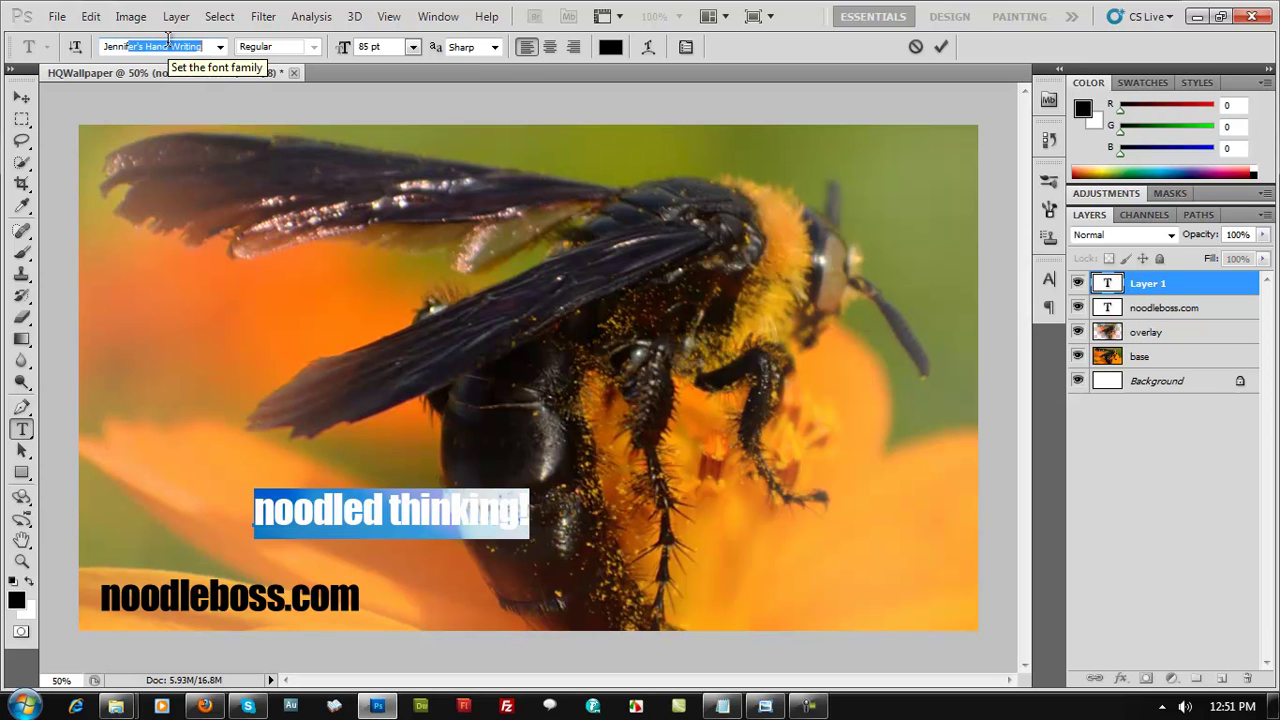
{"action": "key", "text": "Return"}
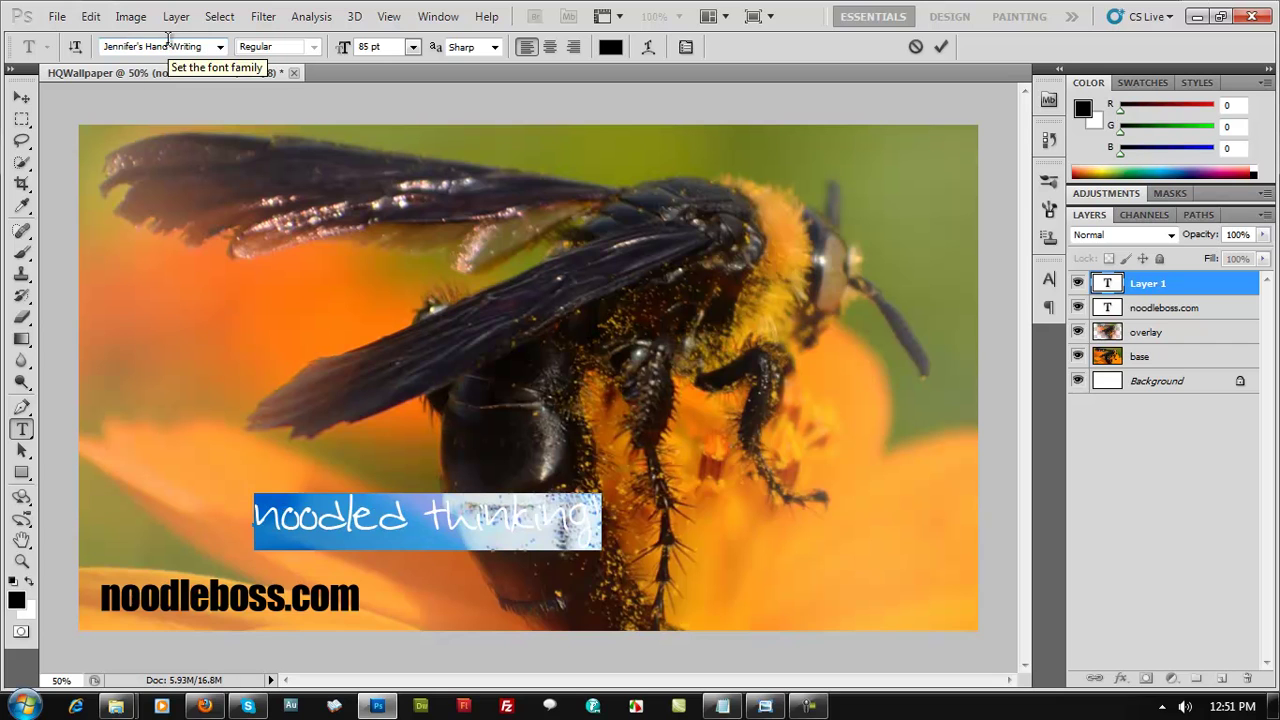
{"action": "left_click", "coordinate": [410, 47]}
{"action": "left_click", "coordinate": [399, 302]}
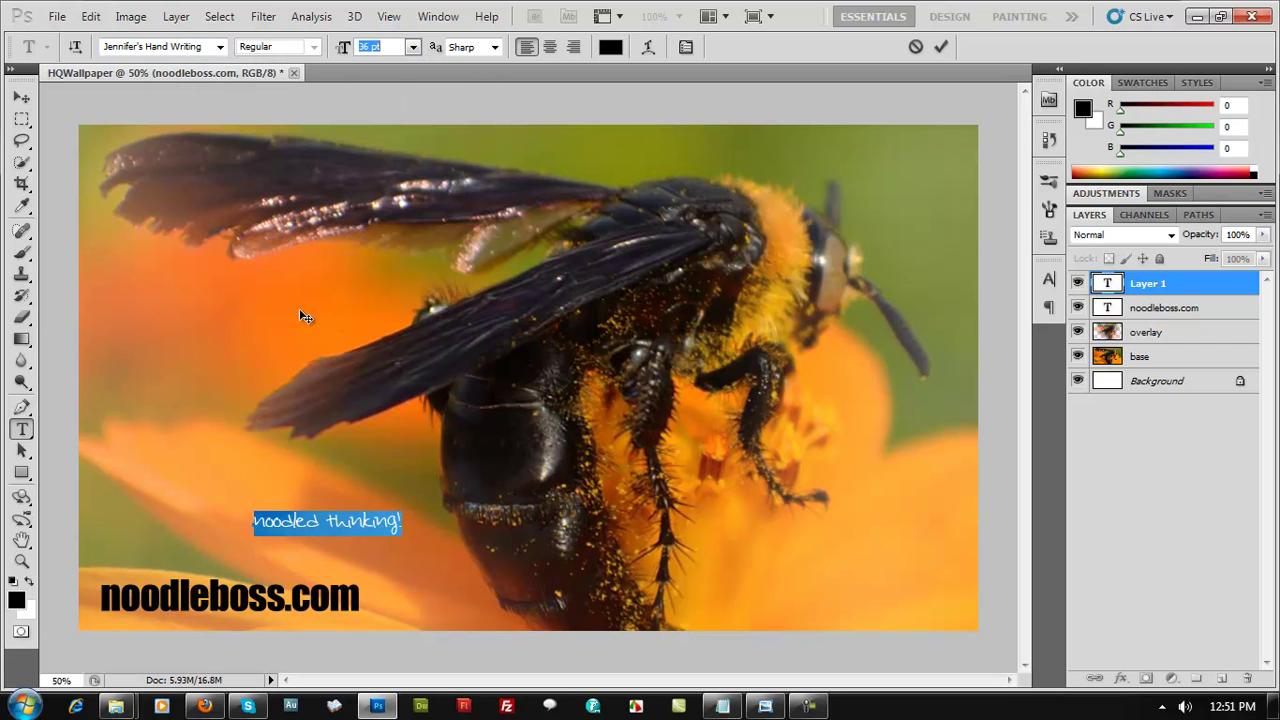
{"action": "left_click", "coordinate": [412, 48]}
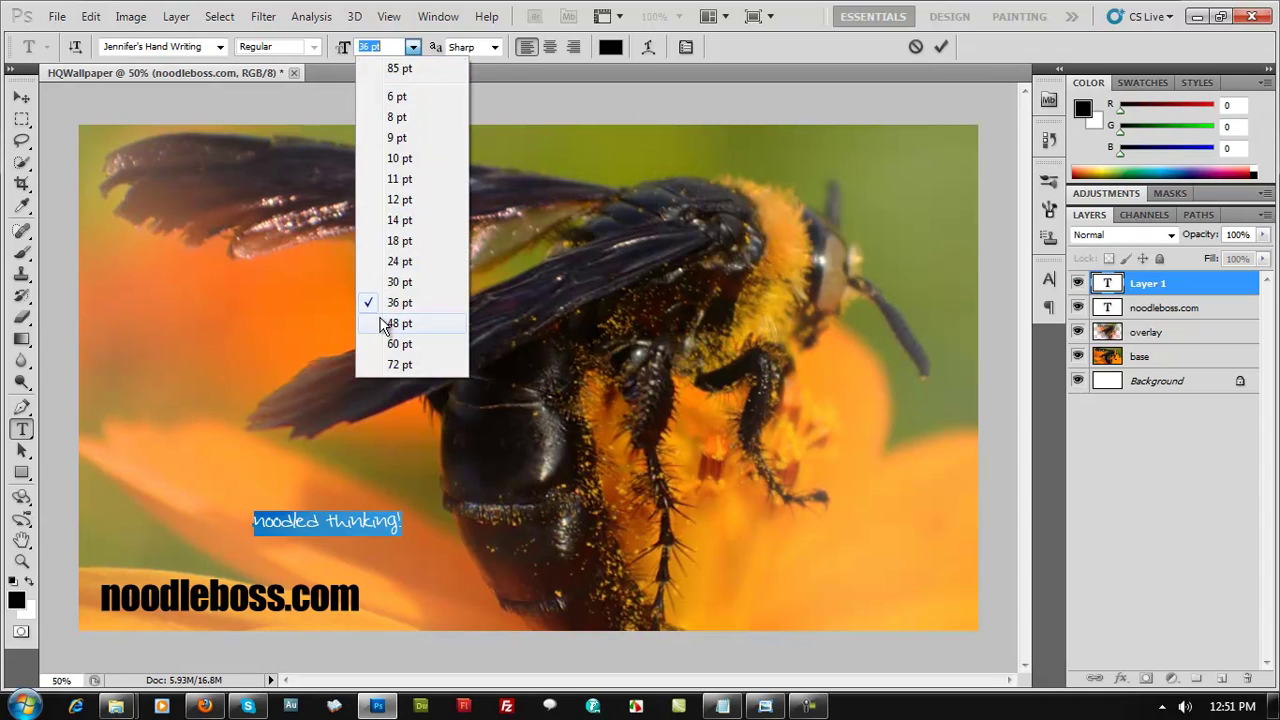
{"action": "left_click", "coordinate": [386, 323]}
Commit the tagline and move it down-left beside noodleboss.com, zooming in to check it.
{"action": "left_click", "coordinate": [20, 98]}
{"action": "left_click_drag", "start_coordinate": [390, 538], "coordinate": [375, 578]}
{"action": "key", "text": "ctrl+plus"}
{"action": "key", "text": "ctrl+plus"}
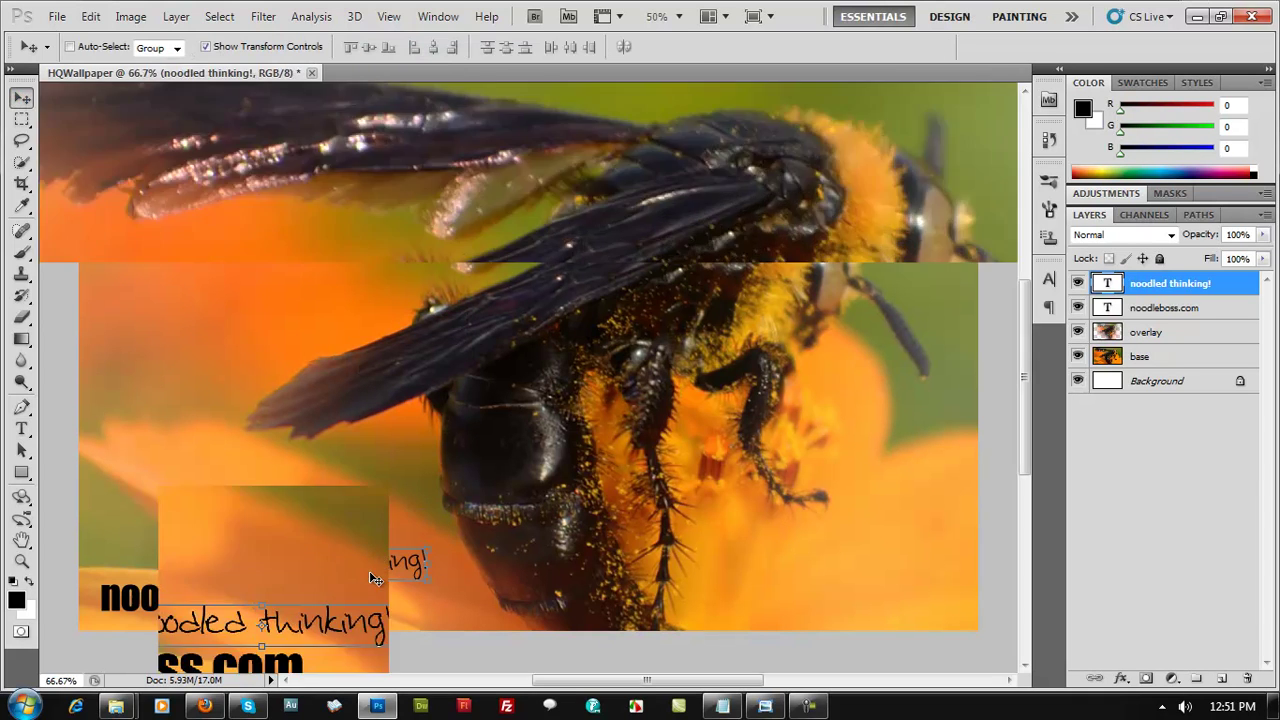
{"action": "scroll", "coordinate": [565, 665], "scroll_direction": "down", "scroll_amount": 3}
{"action": "scroll", "coordinate": [565, 665], "scroll_direction": "left", "scroll_amount": 6}
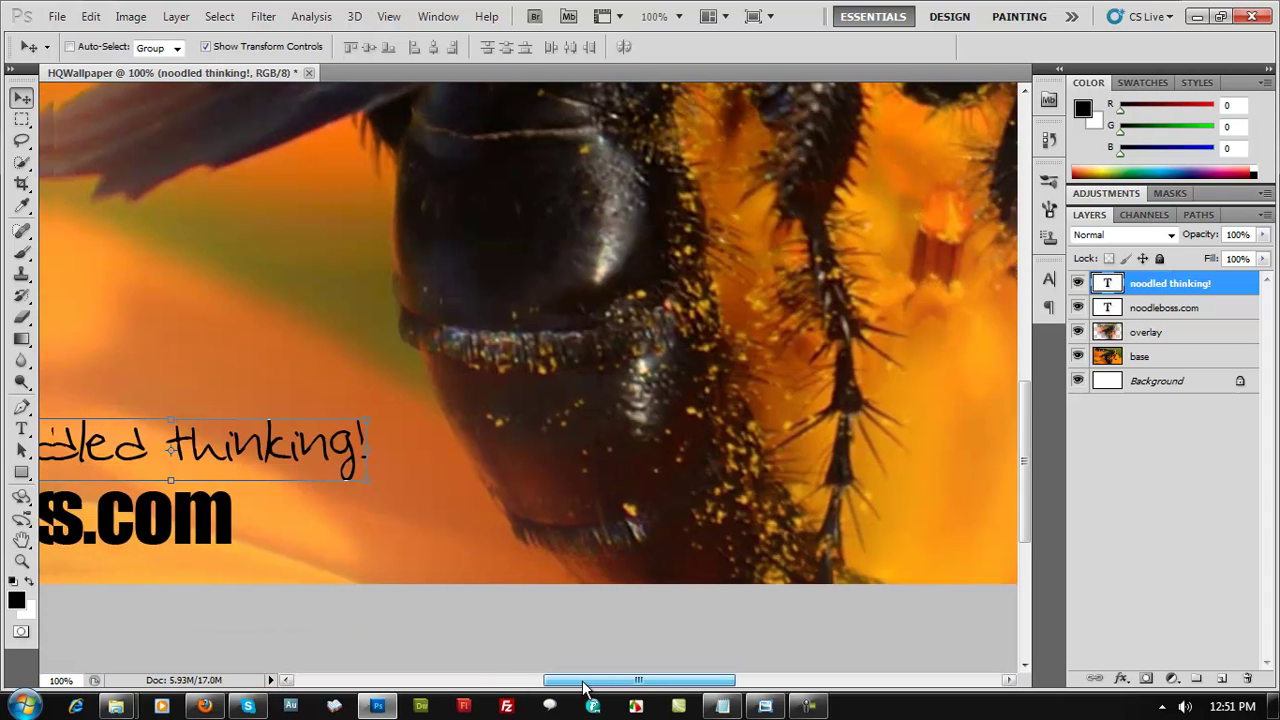
{"action": "double_click", "coordinate": [668, 451]}
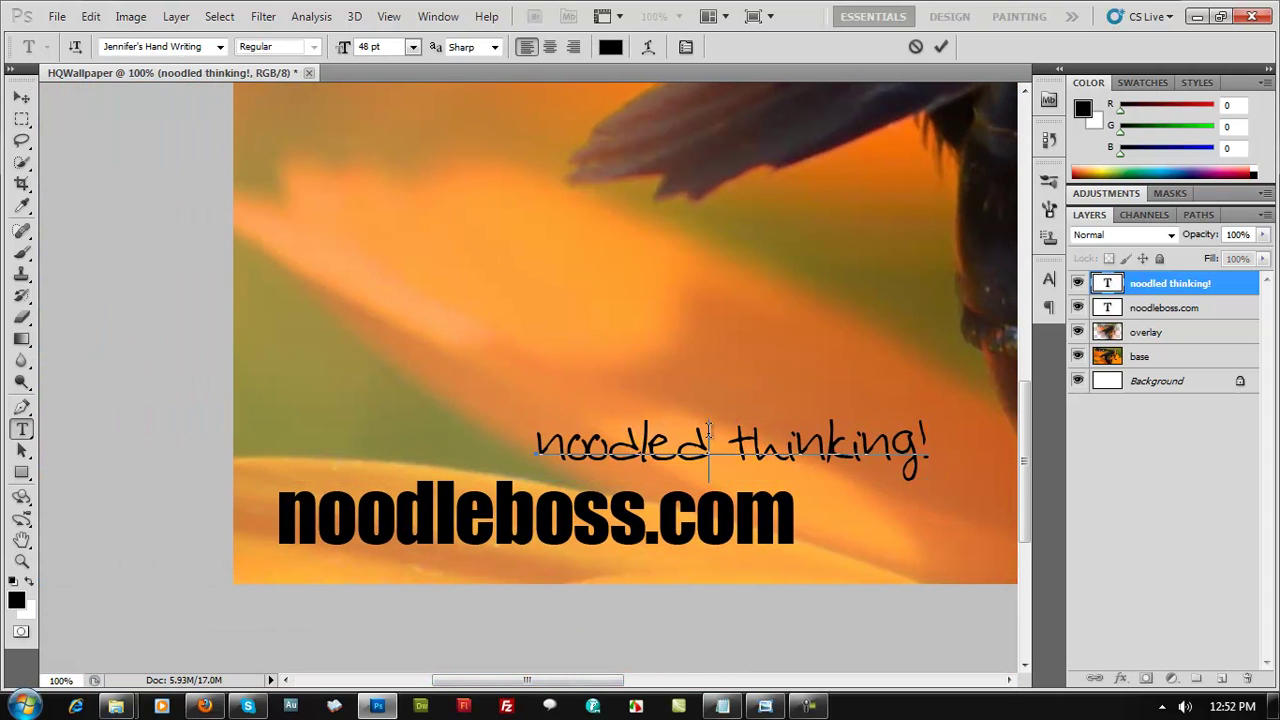
{"action": "left_click", "coordinate": [21, 97]}
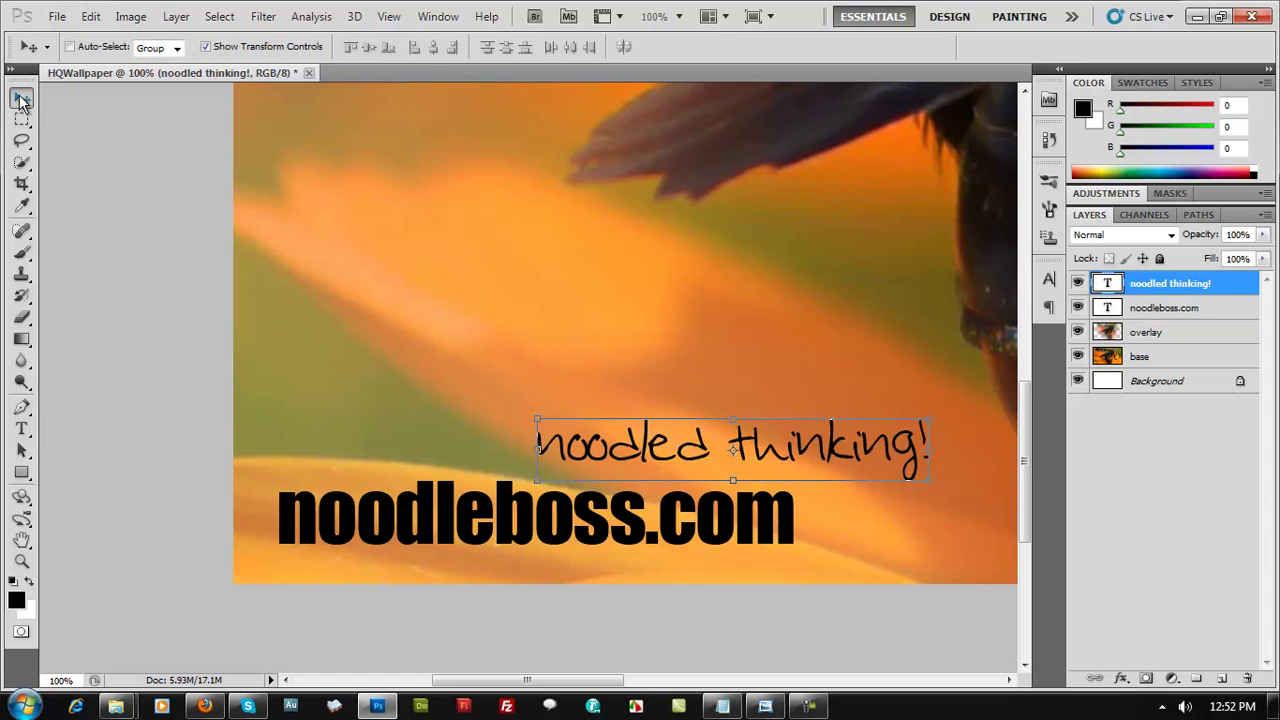
{"action": "key", "text": "ctrl+plus"}
{"action": "scroll", "coordinate": [200, 237], "scroll_direction": "down", "scroll_amount": 5}
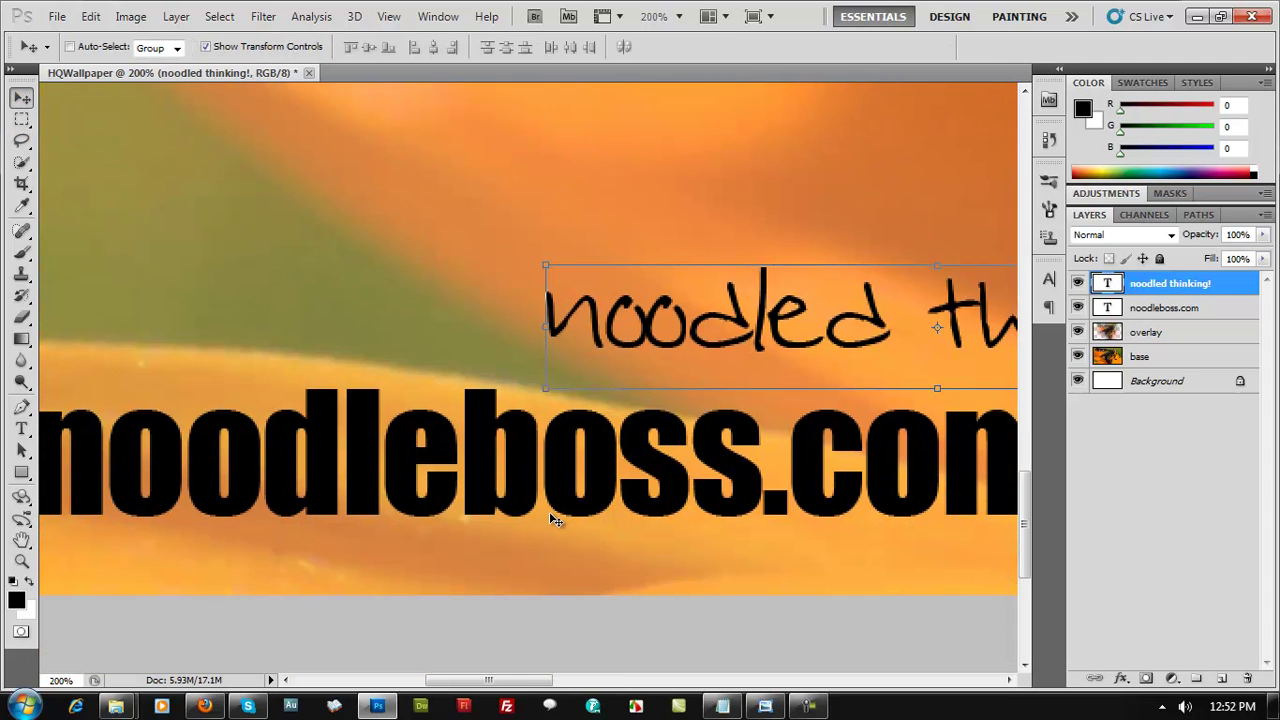
{"action": "key", "text": "ctrl+minus"}
Resize the noodled thinking! tagline, trying 40 pt and then settling on 30 pt.
{"action": "double_click", "coordinate": [770, 380]}
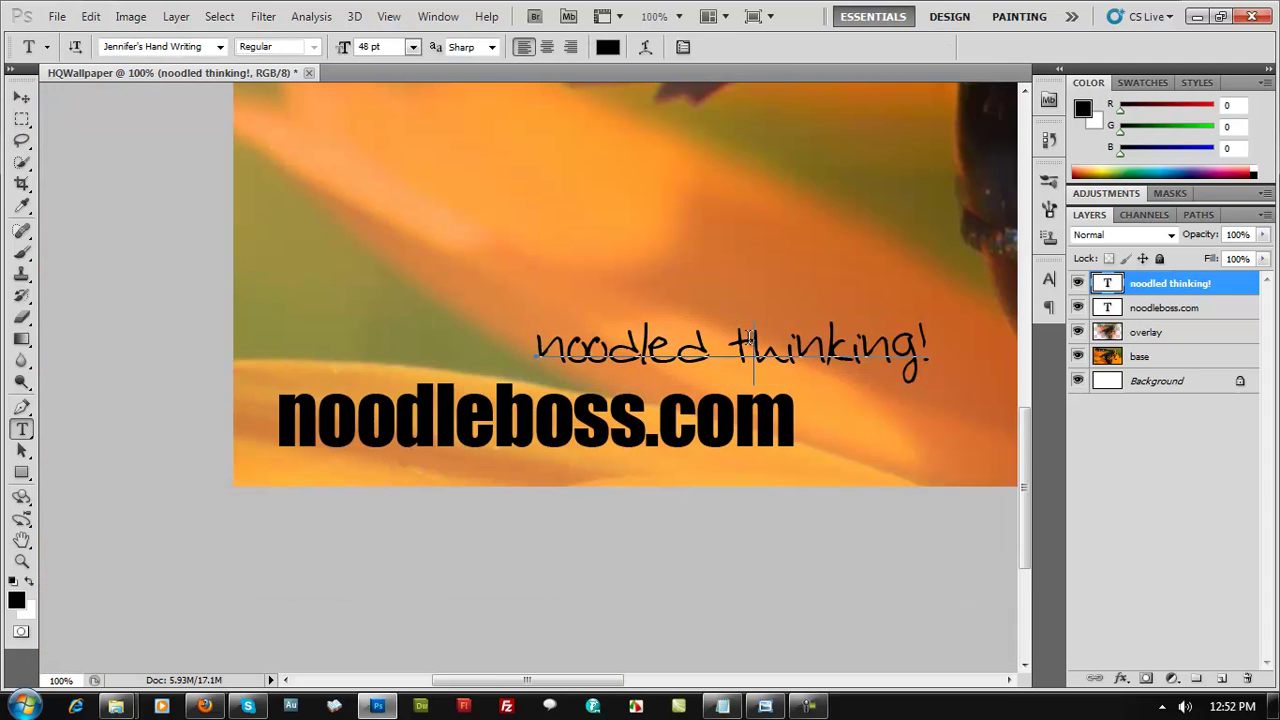
{"action": "left_click", "coordinate": [412, 47]}
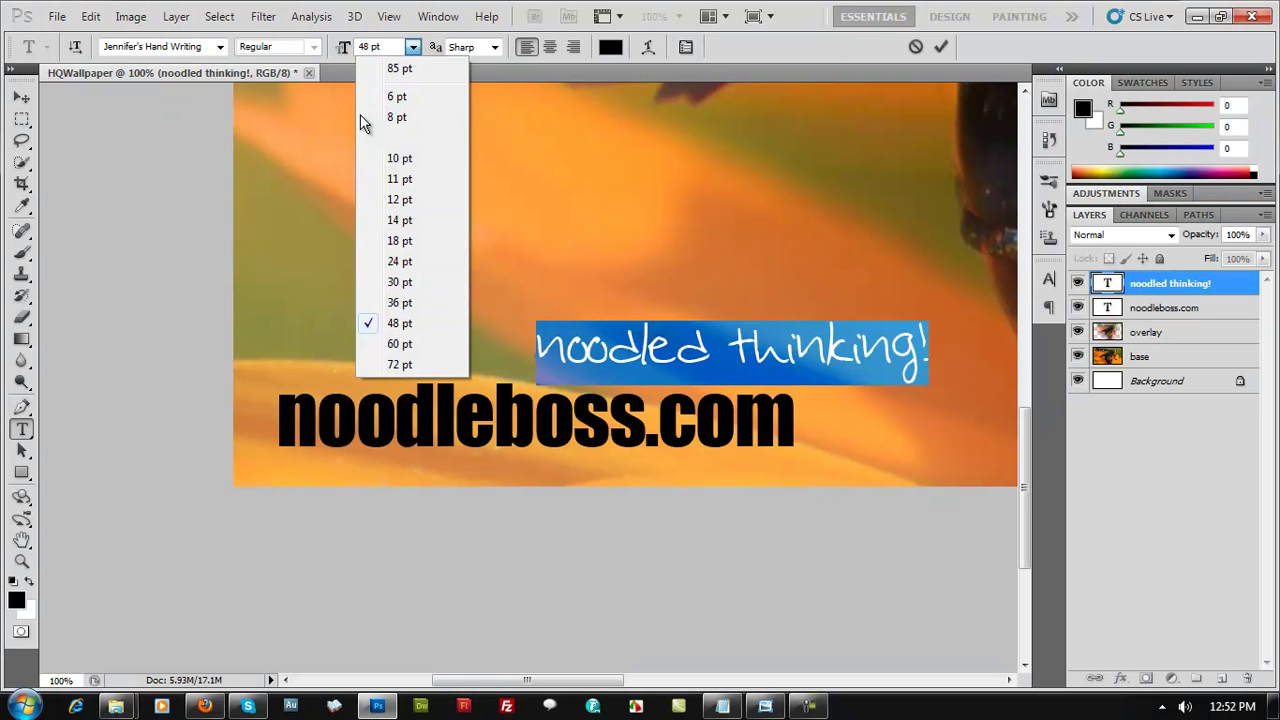
{"action": "left_click", "coordinate": [376, 47]}
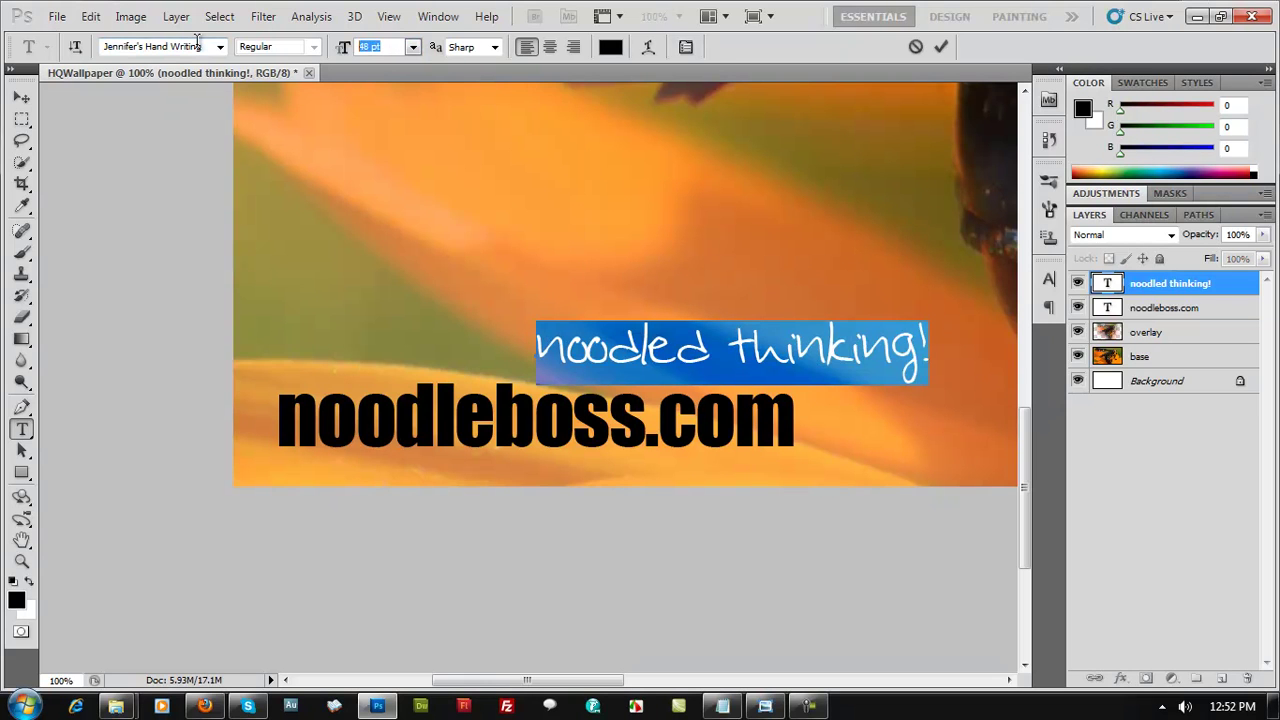
{"action": "type", "text": "40"}
{"action": "key", "text": "BackSpace"}
{"action": "key", "text": "BackSpace"}
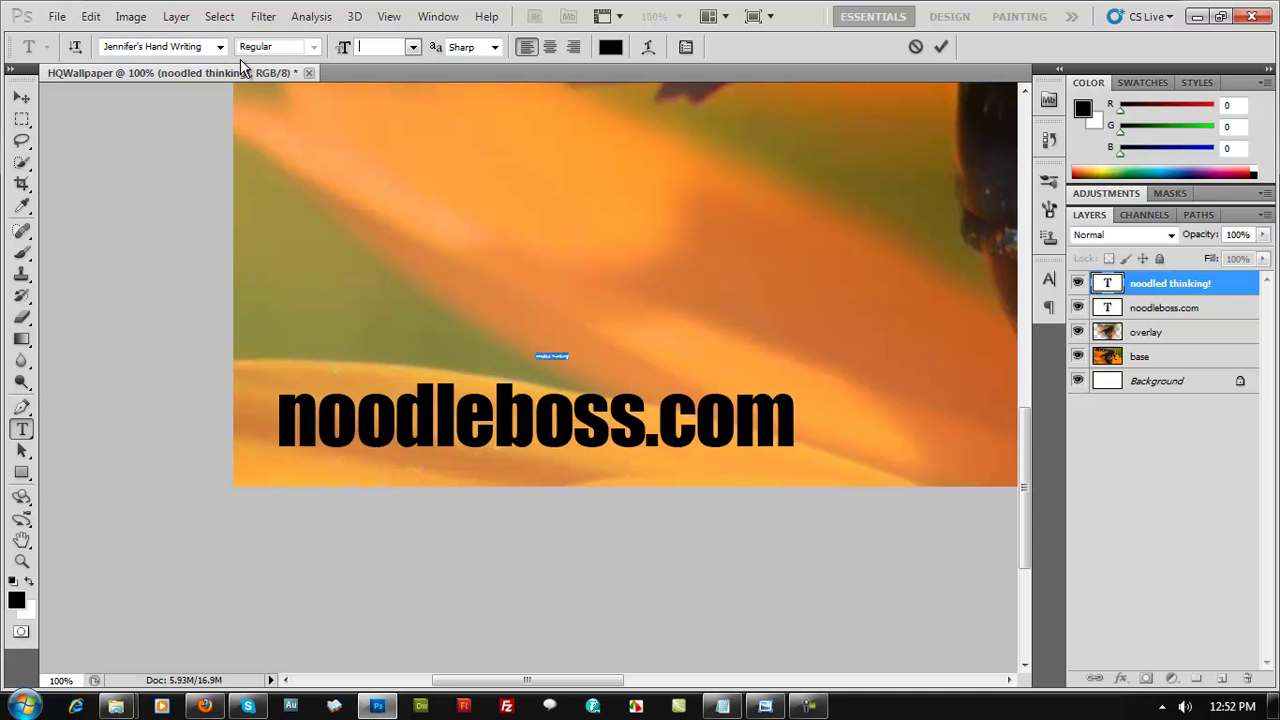
{"action": "type", "text": "30"}
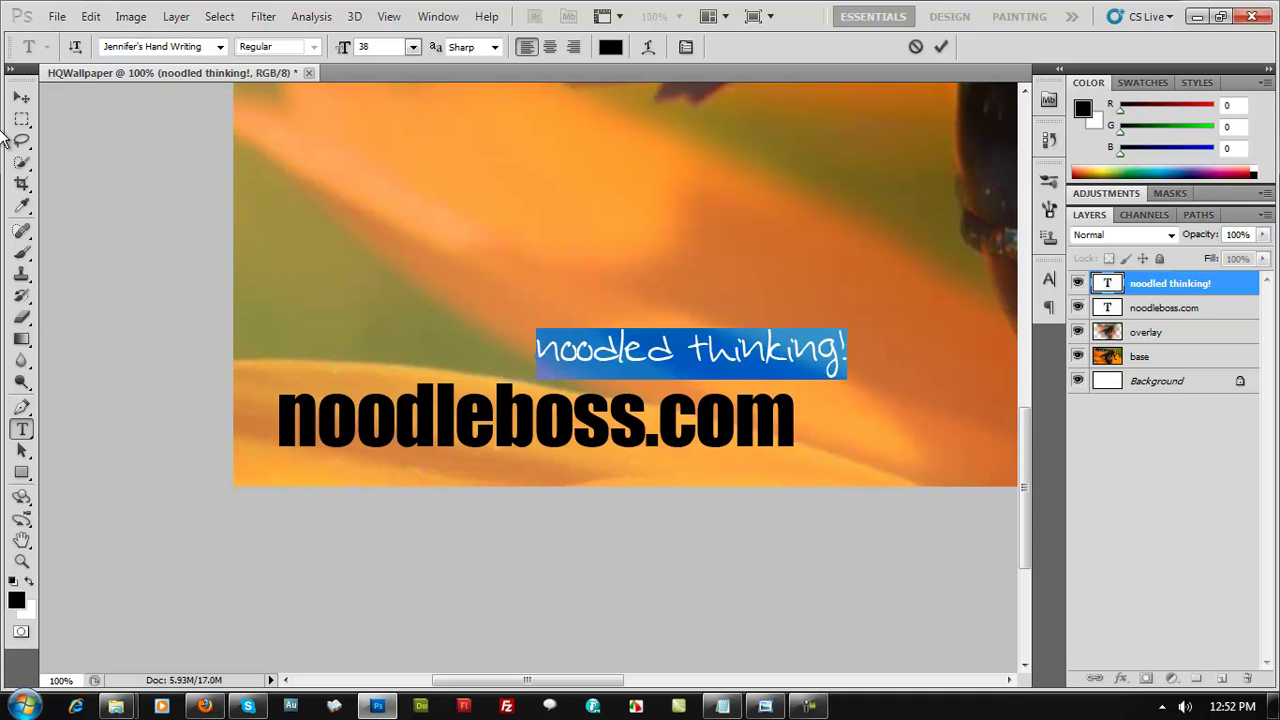
{"action": "left_click", "coordinate": [21, 97]}
Nudge the tagline slightly lower and change its font size to 35 pt.
{"action": "left_click_drag", "start_coordinate": [703, 347], "coordinate": [705, 372]}
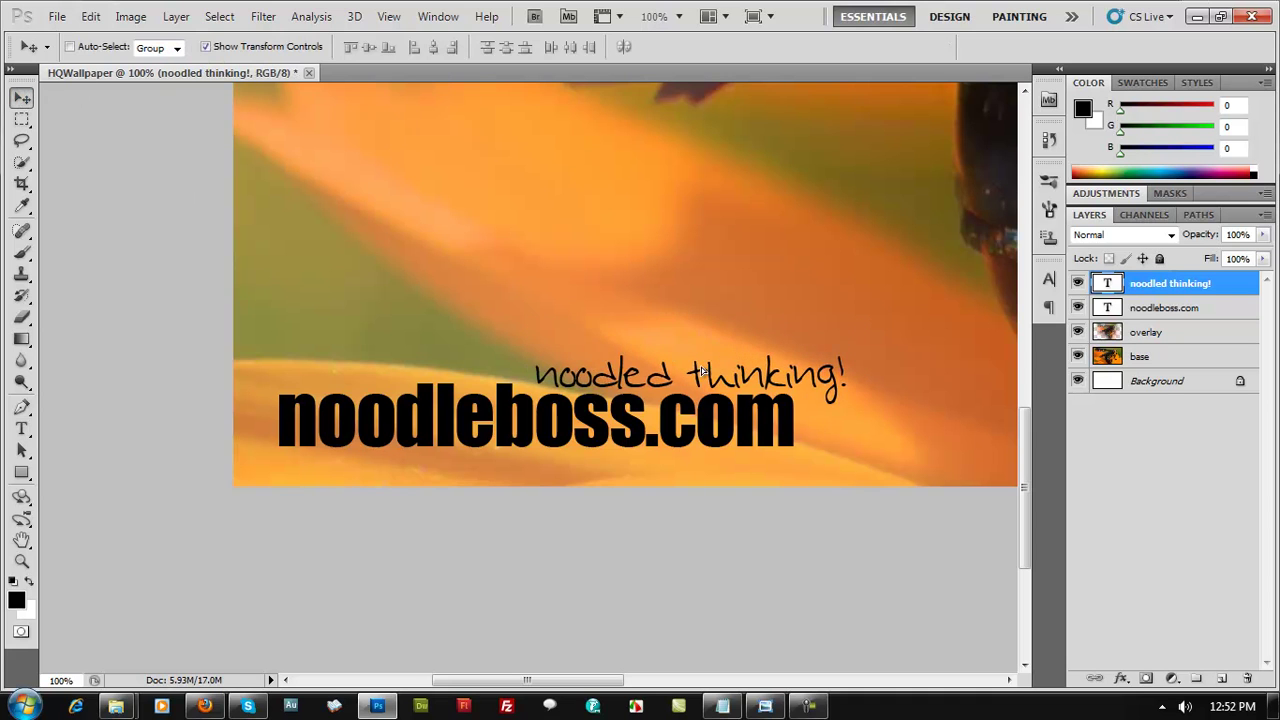
{"action": "double_click", "coordinate": [706, 373]}
{"action": "key", "text": "ctrl+a"}
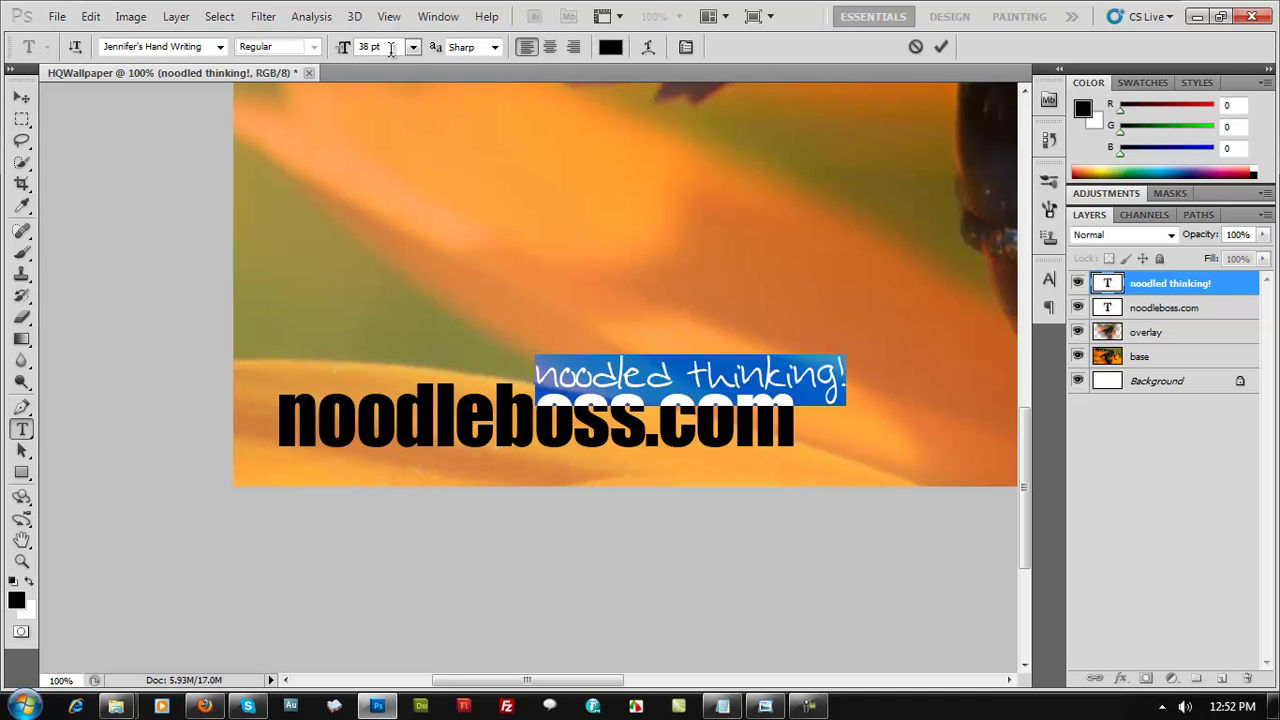
{"action": "left_click", "coordinate": [370, 47]}
{"action": "type", "text": "30"}
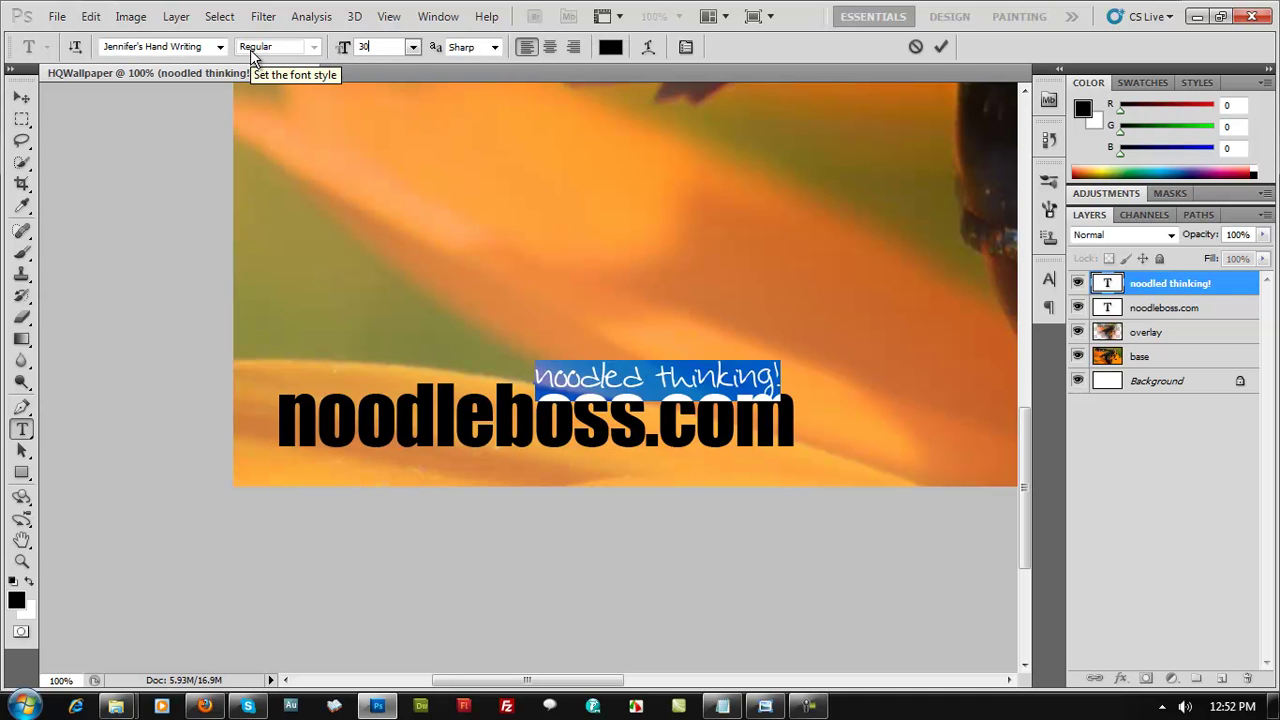
{"action": "key", "text": "BackSpace"}
{"action": "type", "text": "5"}
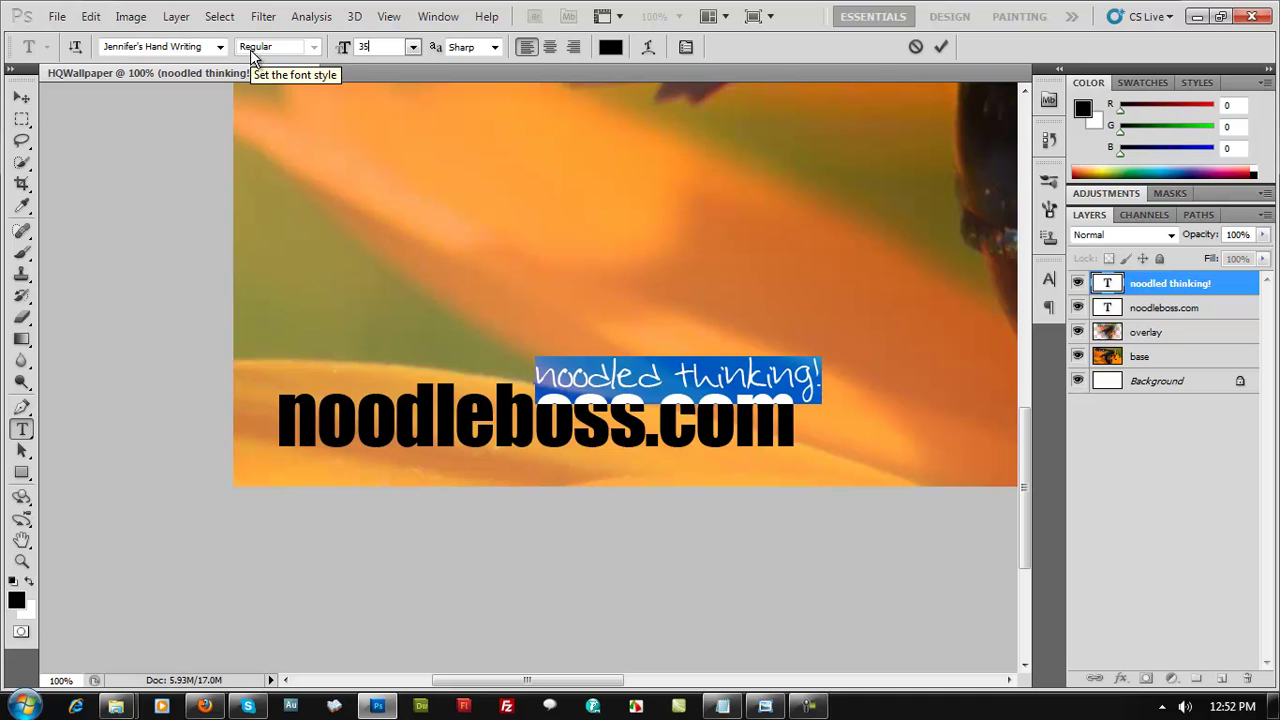
{"action": "left_click", "coordinate": [21, 97]}
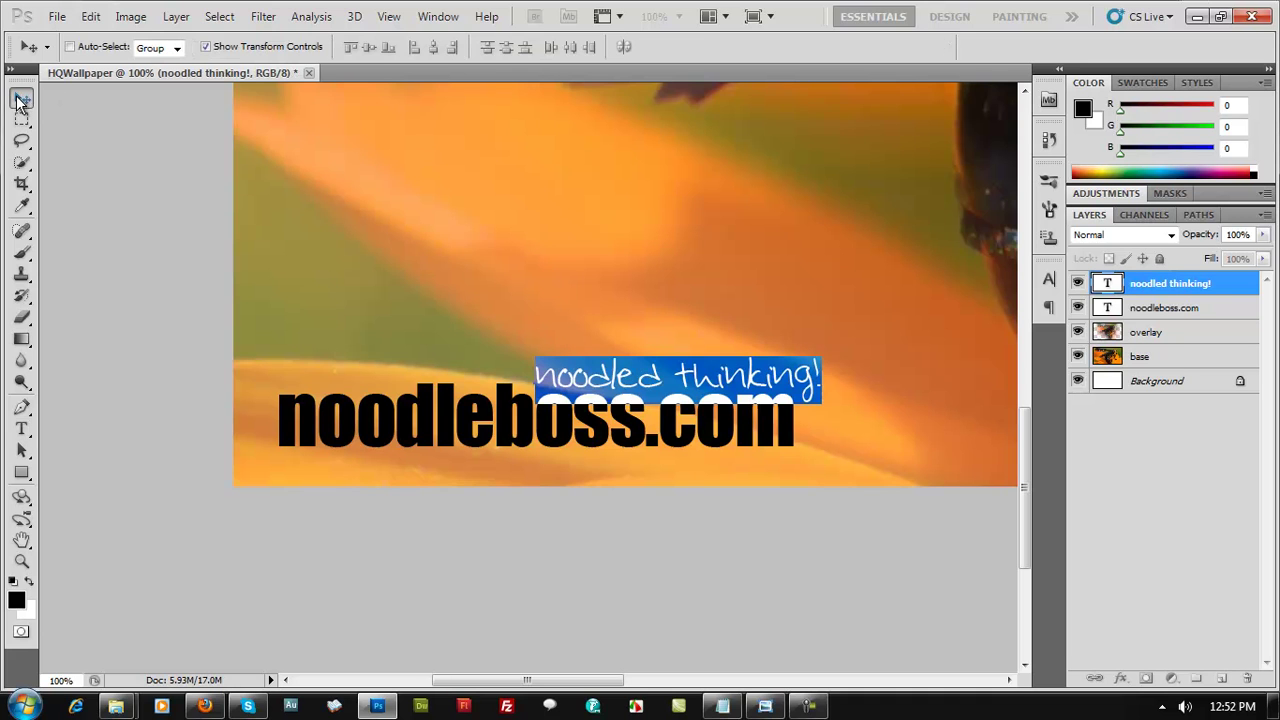
{"action": "left_click", "coordinate": [745, 385]}
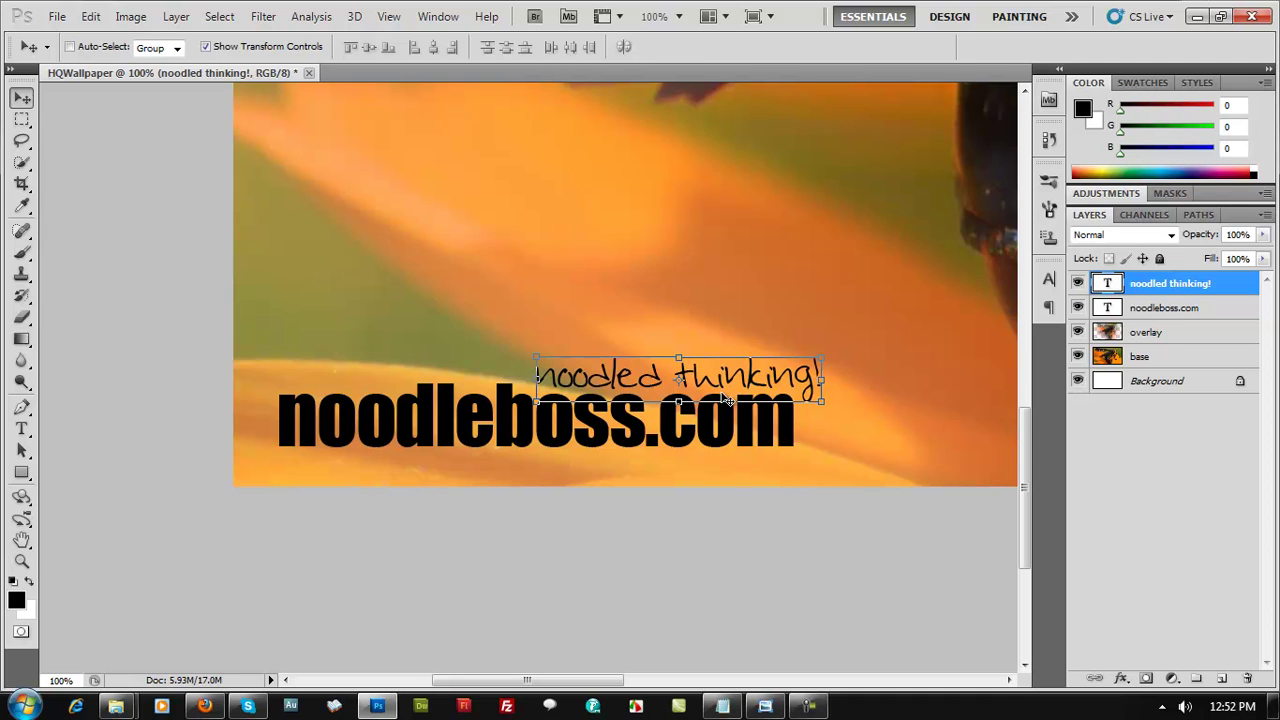
Colour the selected .com text bright blue (#057daf), leaving noodleboss black.
{"action": "left_click", "coordinate": [21, 429]}
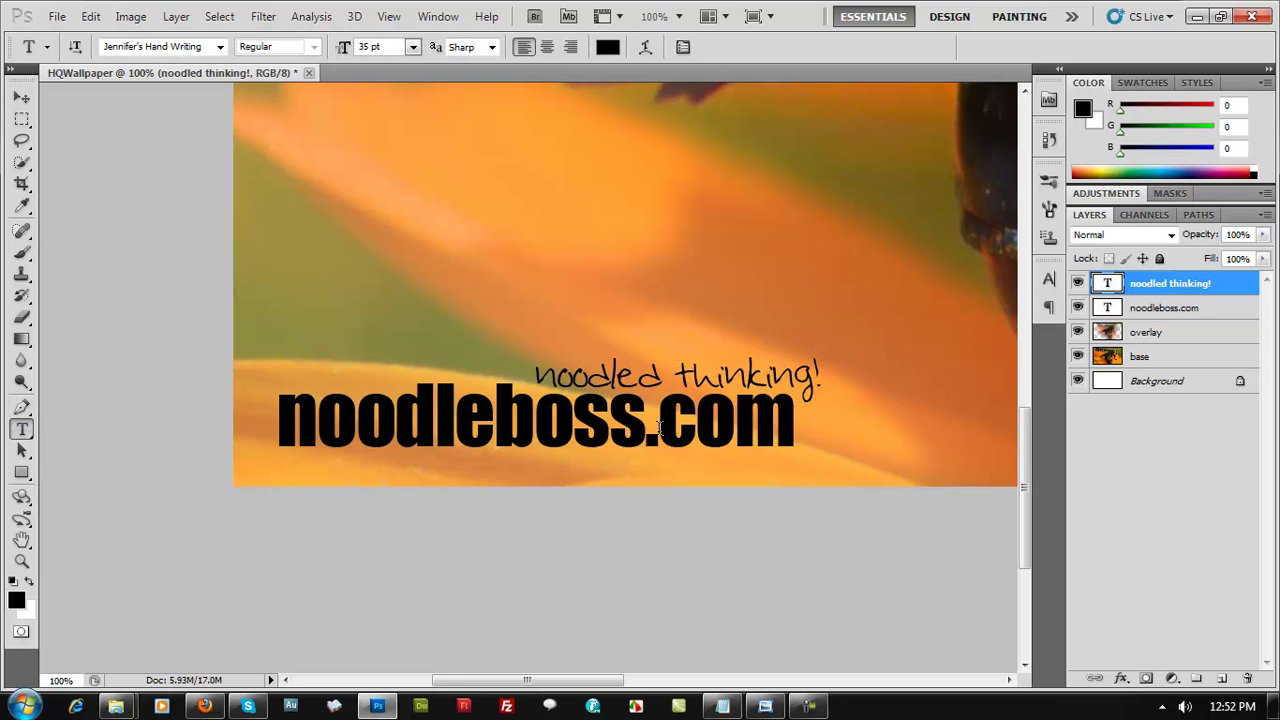
{"action": "left_click_drag", "start_coordinate": [646, 428], "coordinate": [812, 430]}
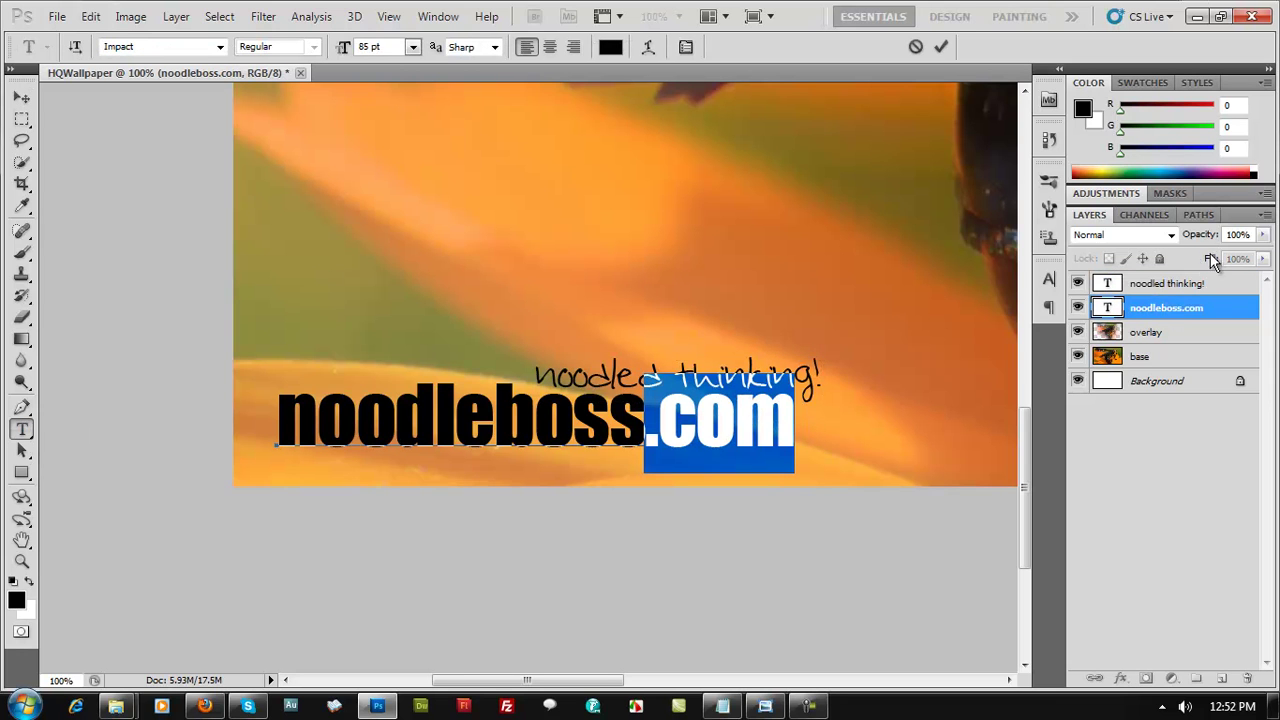
{"action": "left_click", "coordinate": [610, 47]}
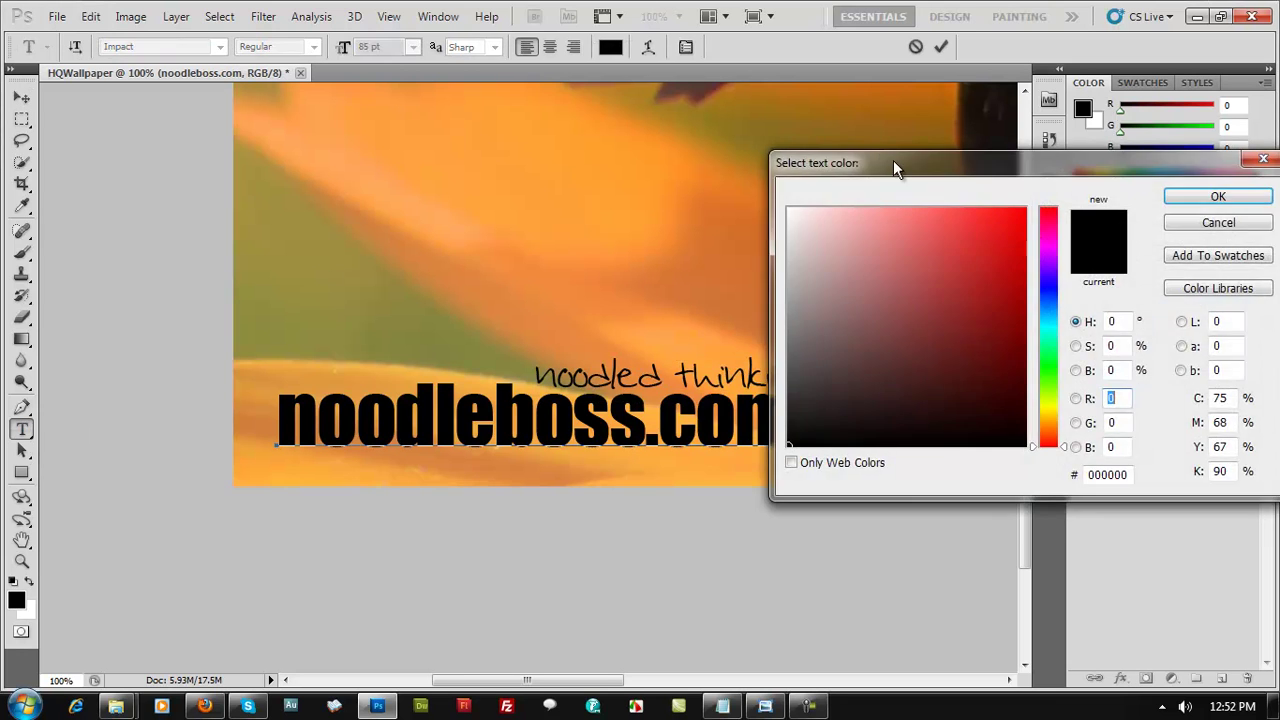
{"action": "left_click_drag", "start_coordinate": [895, 170], "coordinate": [136, 220]}
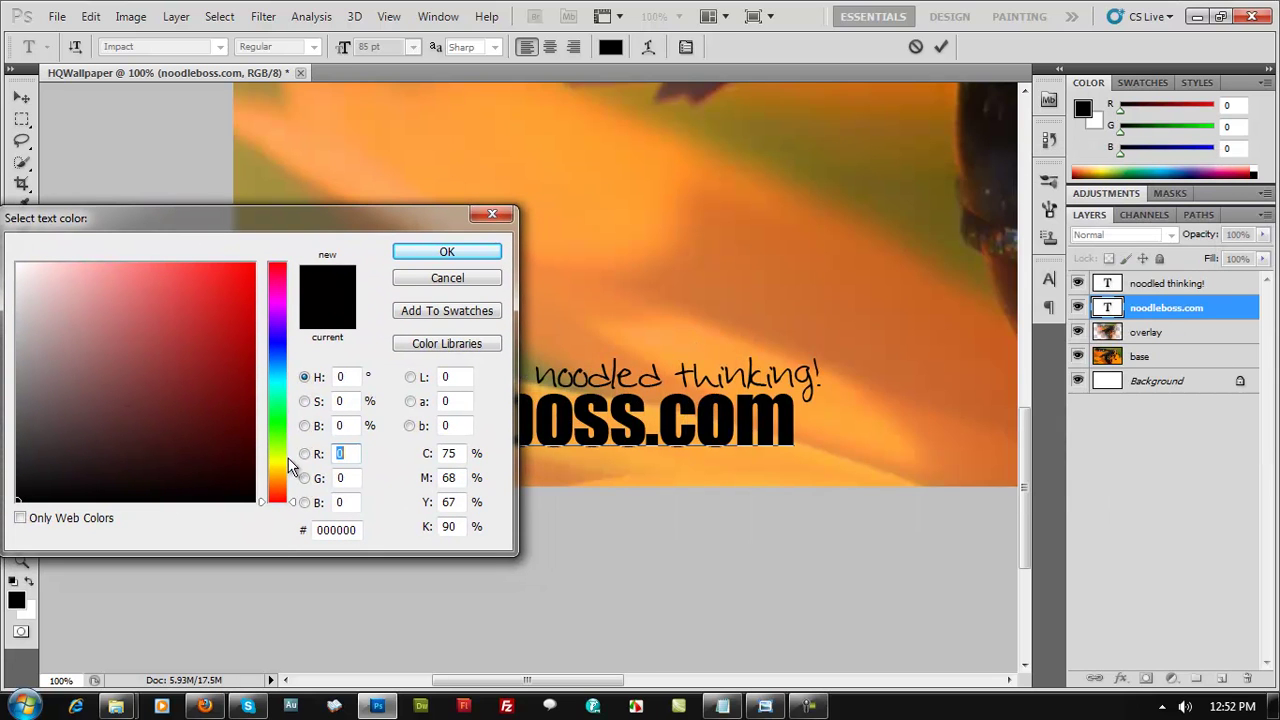
{"action": "left_click", "coordinate": [275, 378]}
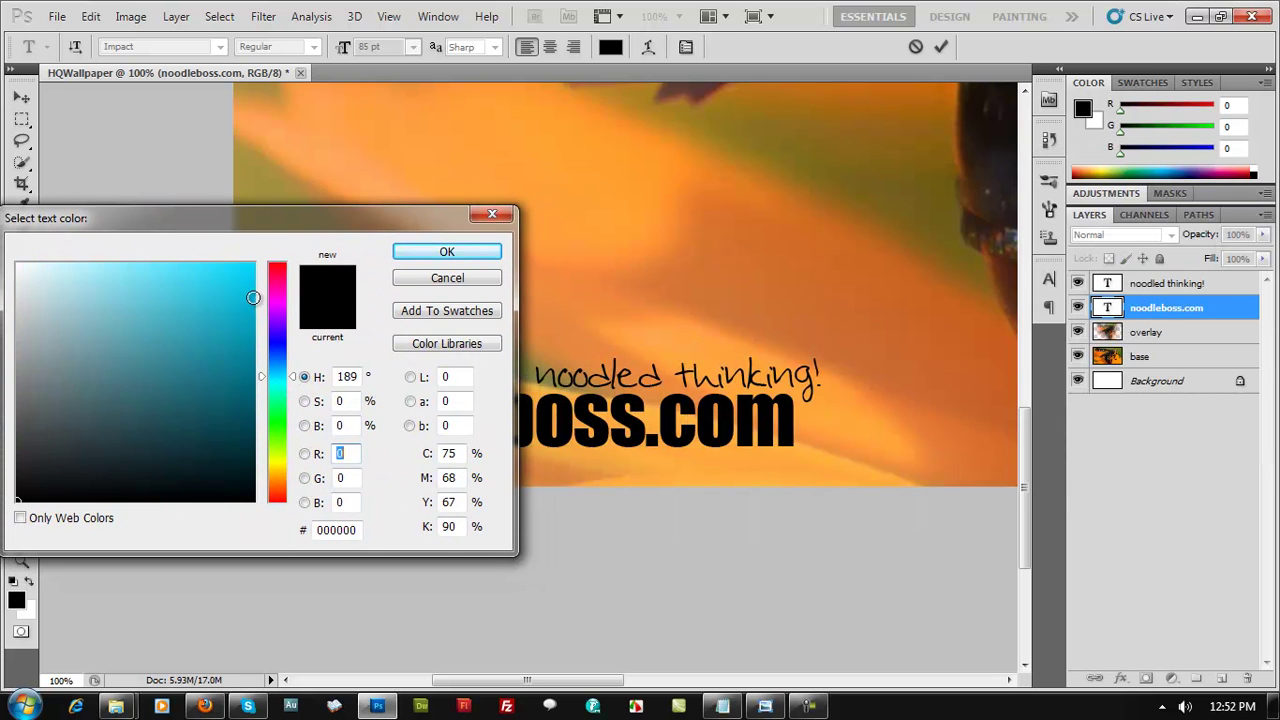
{"action": "mouse_move", "coordinate": [248, 297]}
{"action": "left_mouse_down"}
{"action": "mouse_move", "coordinate": [236, 368]}
{"action": "mouse_move", "coordinate": [246, 387]}
{"action": "mouse_move", "coordinate": [292, 371]}
{"action": "left_mouse_up"}
{"action": "left_click_drag", "start_coordinate": [240, 306], "coordinate": [245, 338]}
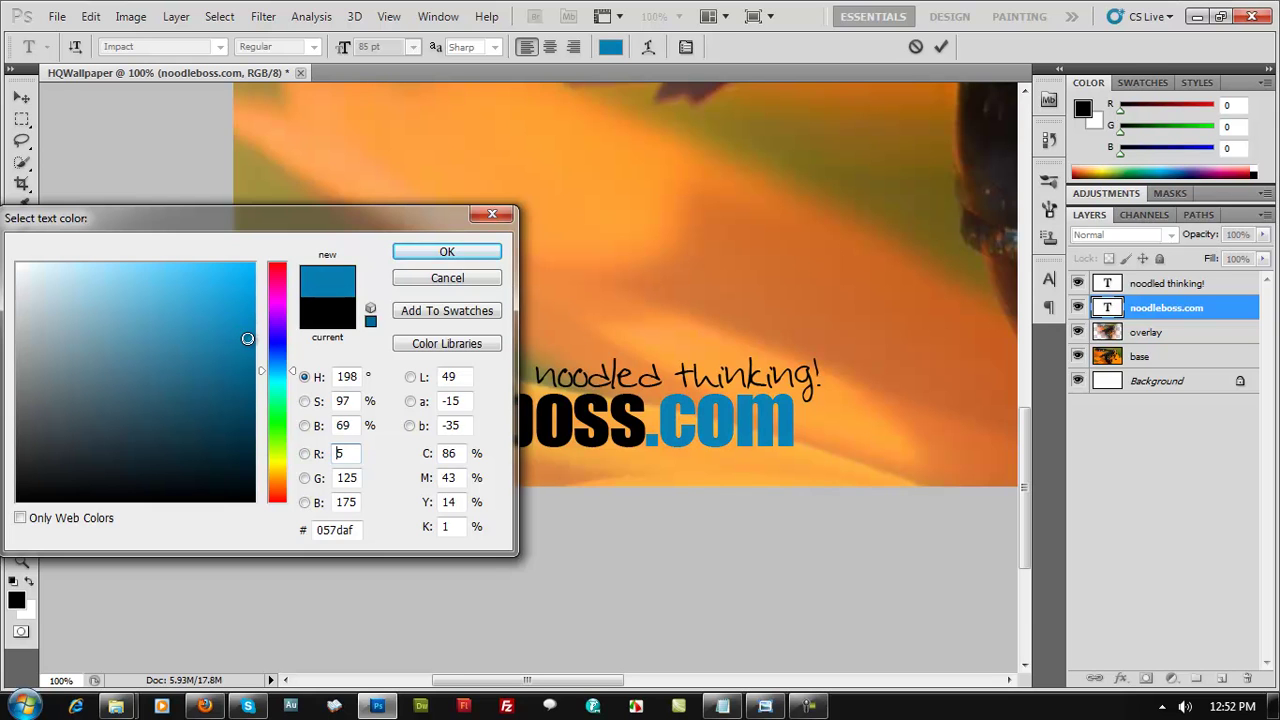
{"action": "left_click", "coordinate": [447, 251]}
{"action": "left_click", "coordinate": [657, 418]}
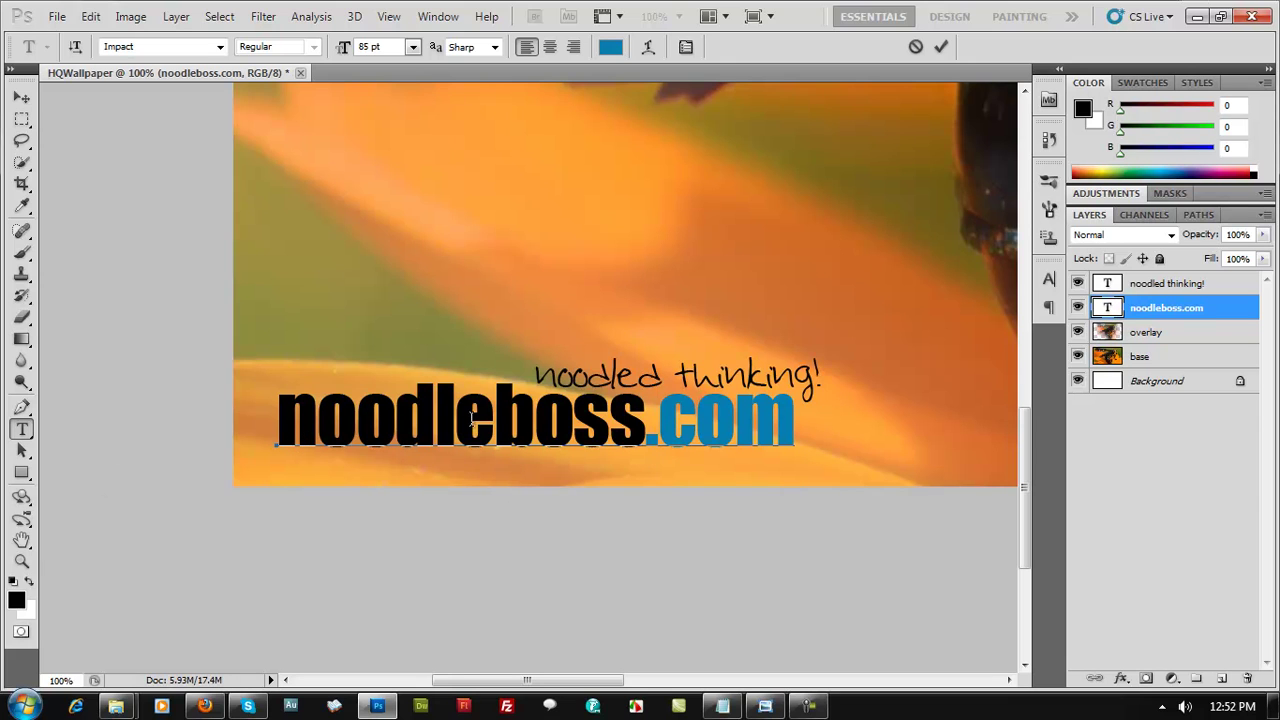
Duplicate the noodleboss.com layer, hide the copy, and reselect the original layer.
{"action": "scroll", "coordinate": [384, 410], "scroll_direction": "up", "scroll_amount": 1}
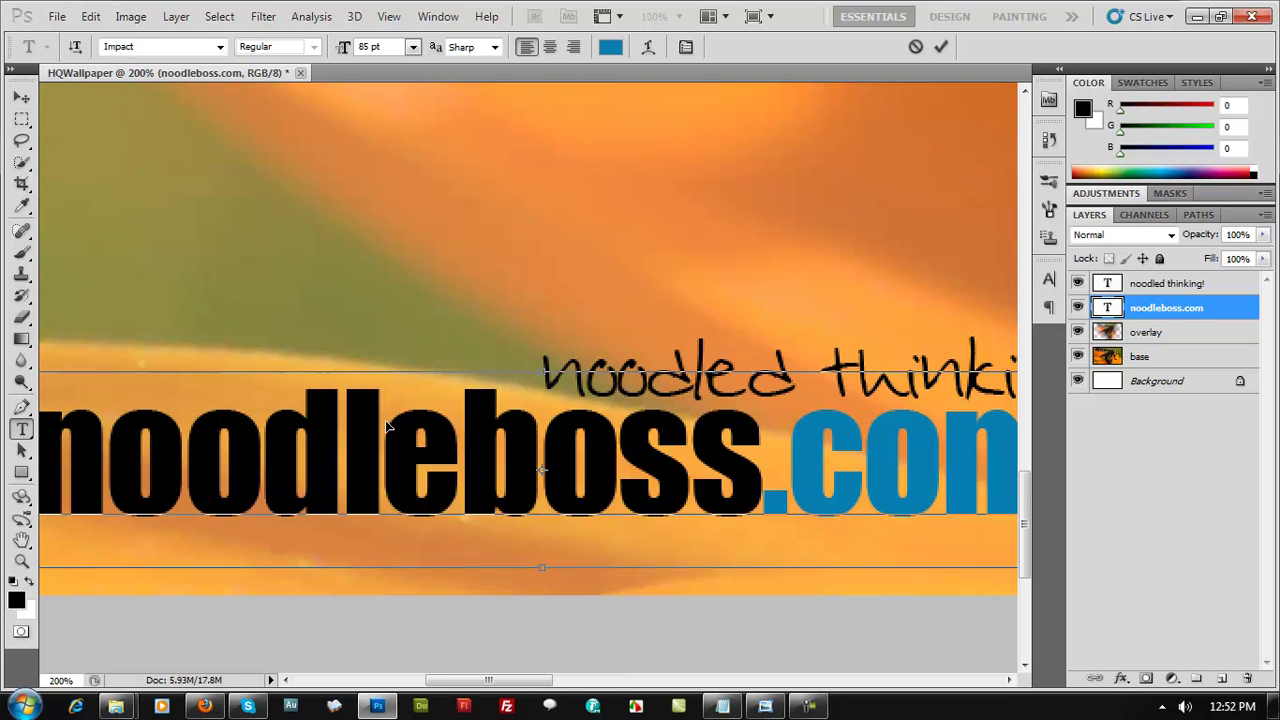
{"action": "left_click_drag", "start_coordinate": [540, 681], "coordinate": [517, 681]}
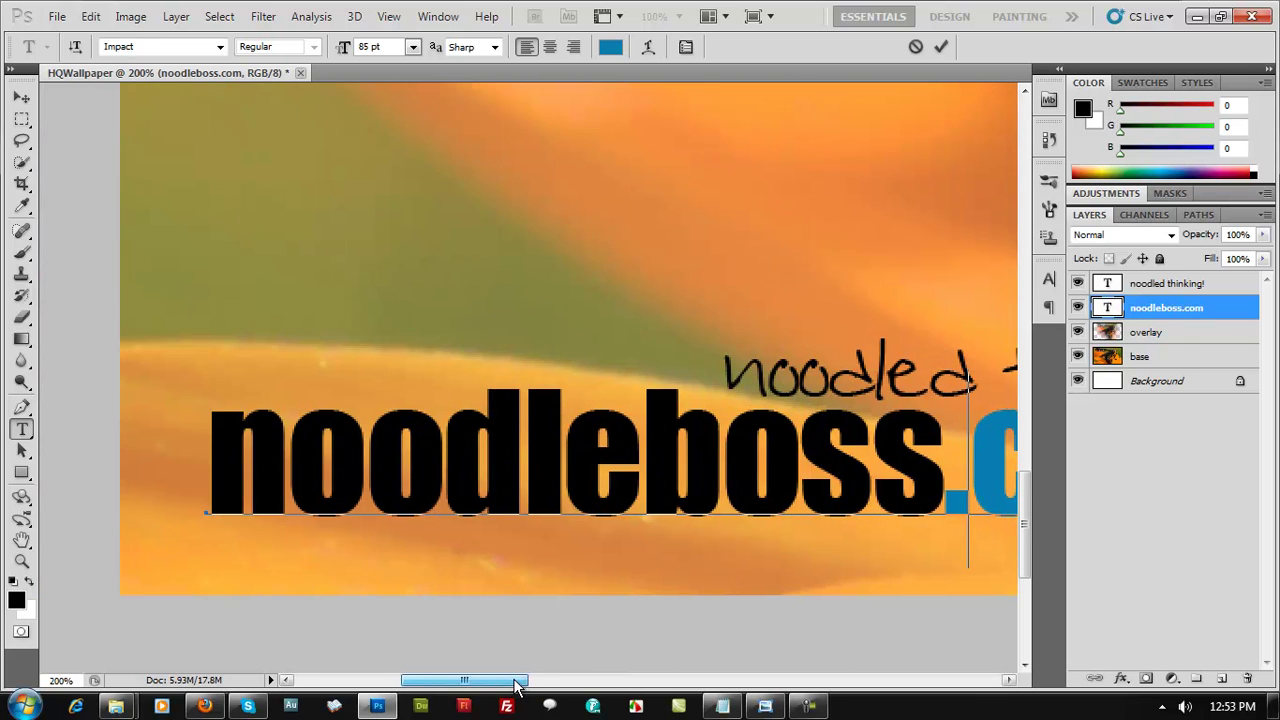
{"action": "left_click", "coordinate": [1178, 333]}
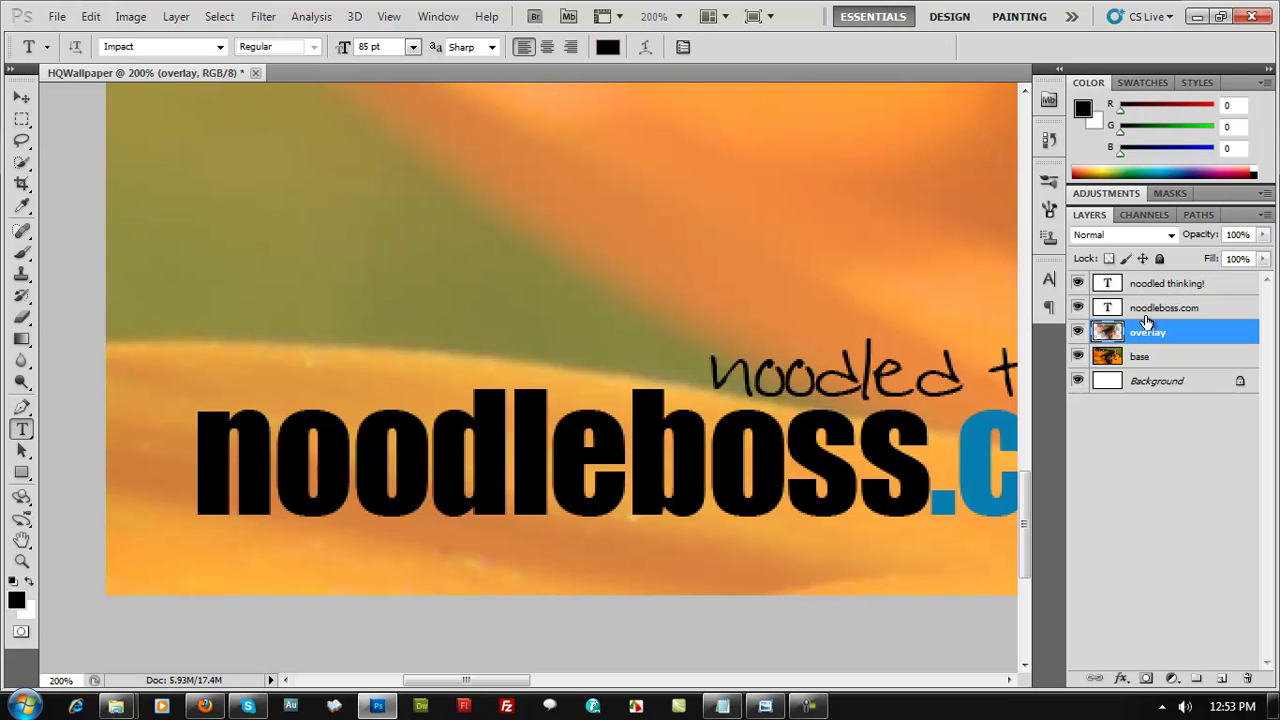
{"action": "left_click", "coordinate": [1150, 310]}
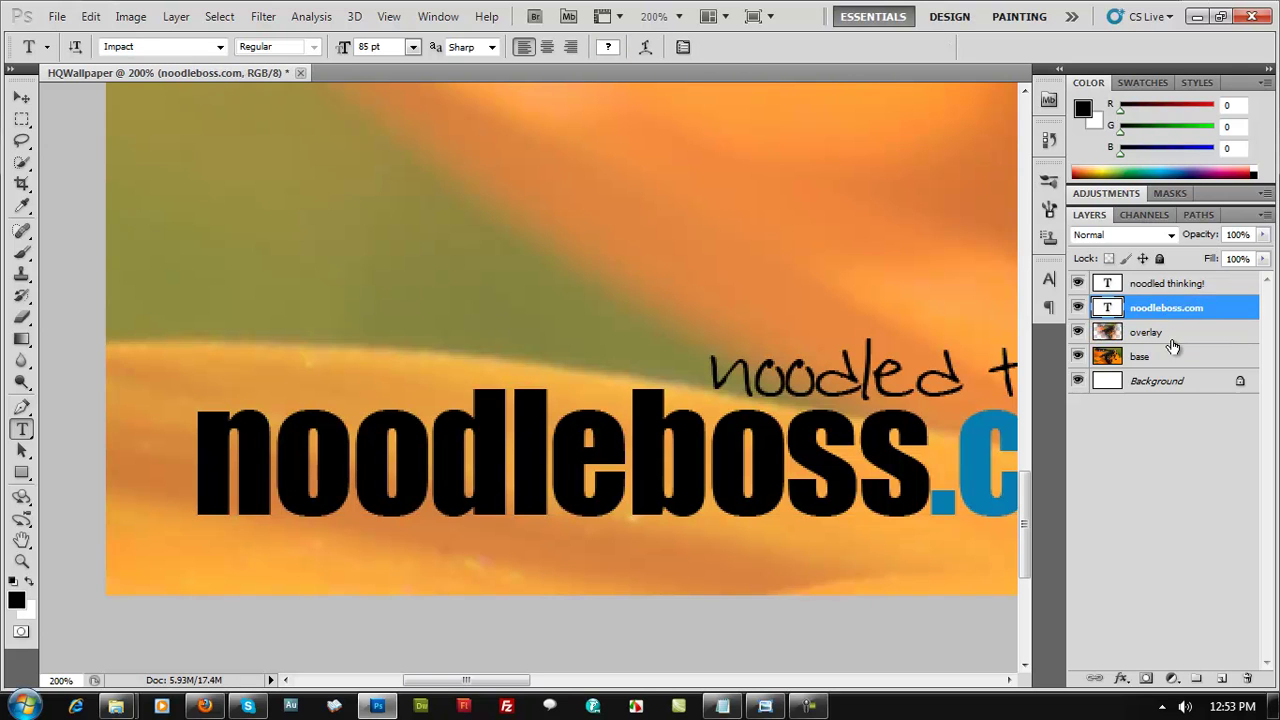
{"action": "key", "text": "ctrl+j"}
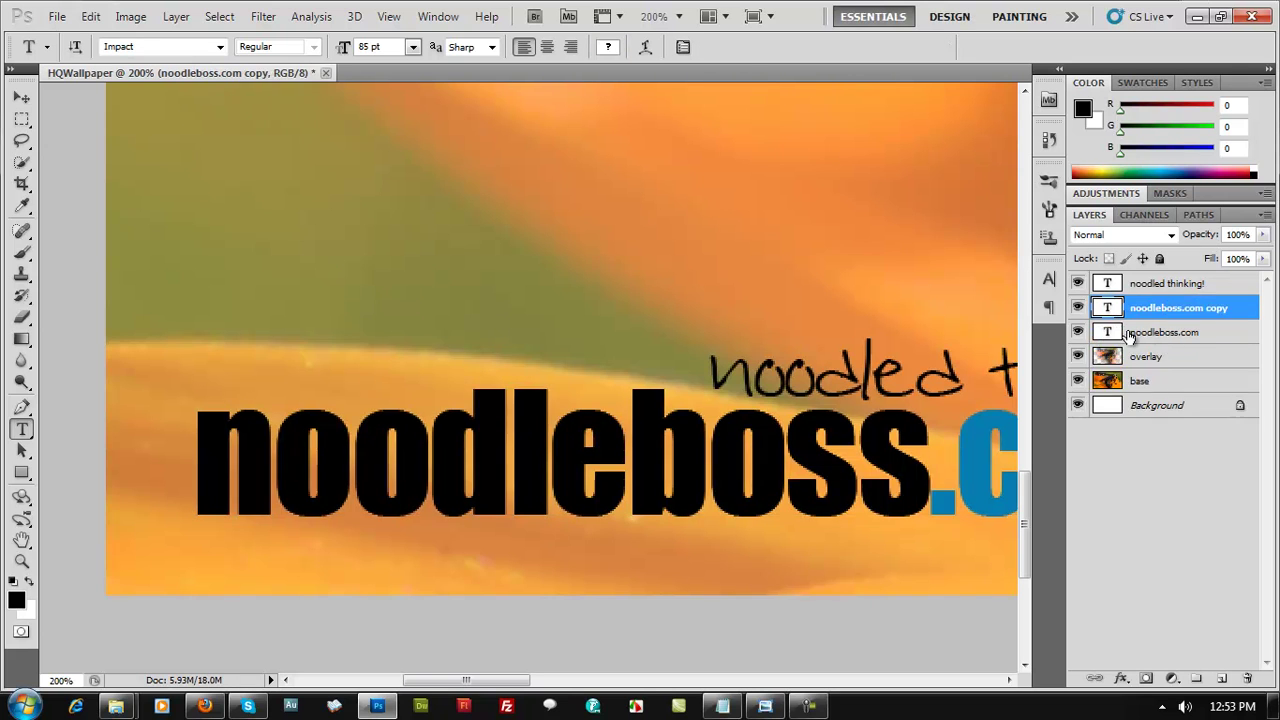
{"action": "left_click", "coordinate": [1078, 308]}
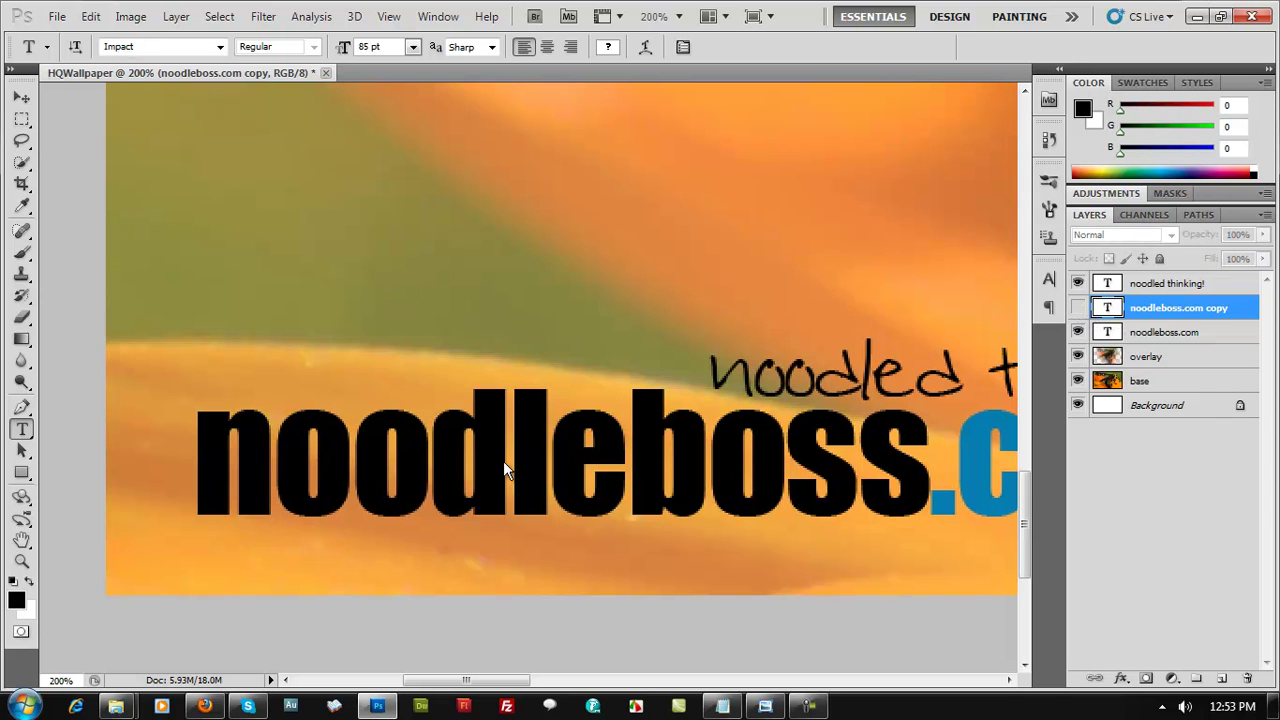
{"action": "left_click", "coordinate": [1145, 332]}
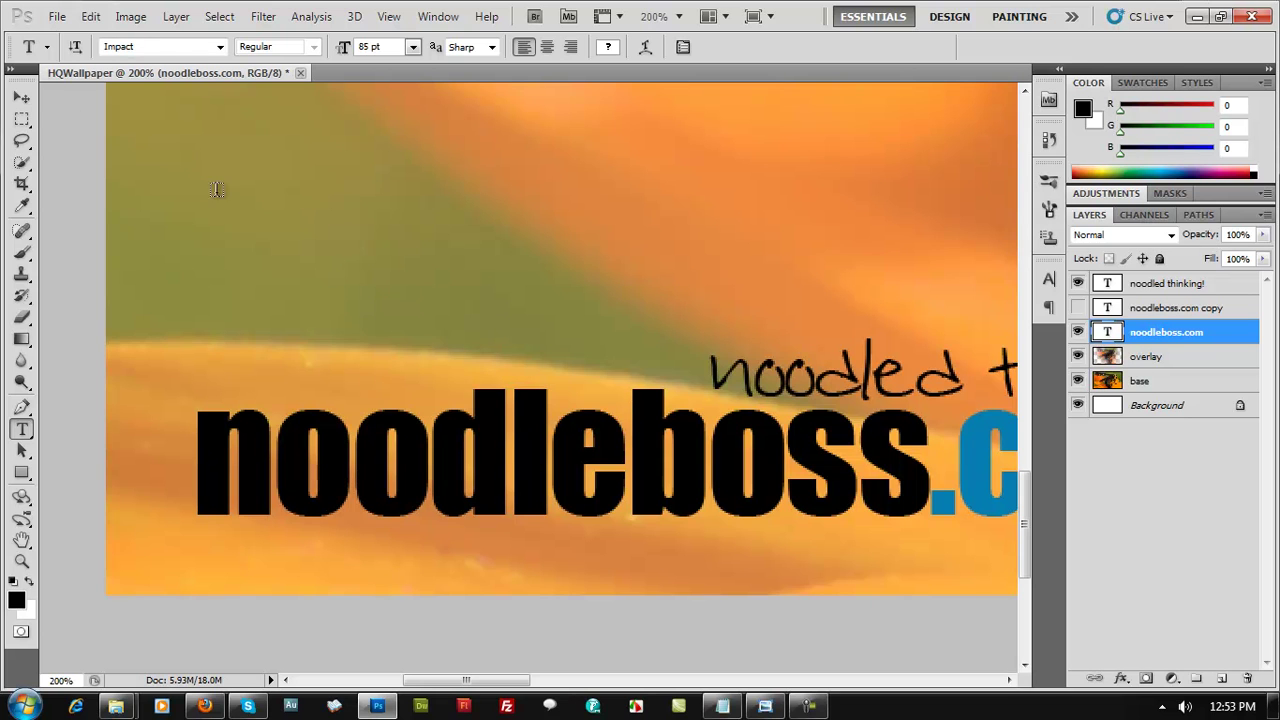
{"action": "left_click", "coordinate": [24, 99]}
Set the Eraser to a 1 px brush and rasterize the noodleboss.com text layer.
{"action": "key", "text": "e"}
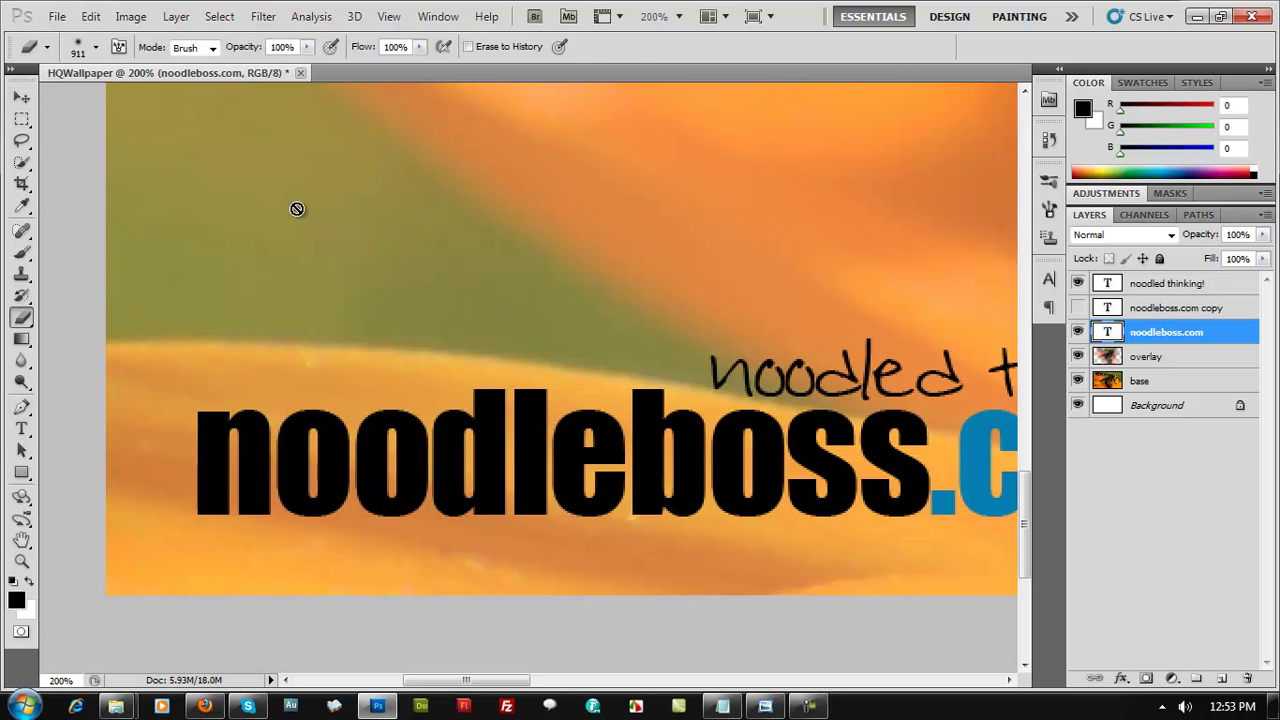
{"action": "left_click", "coordinate": [94, 50]}
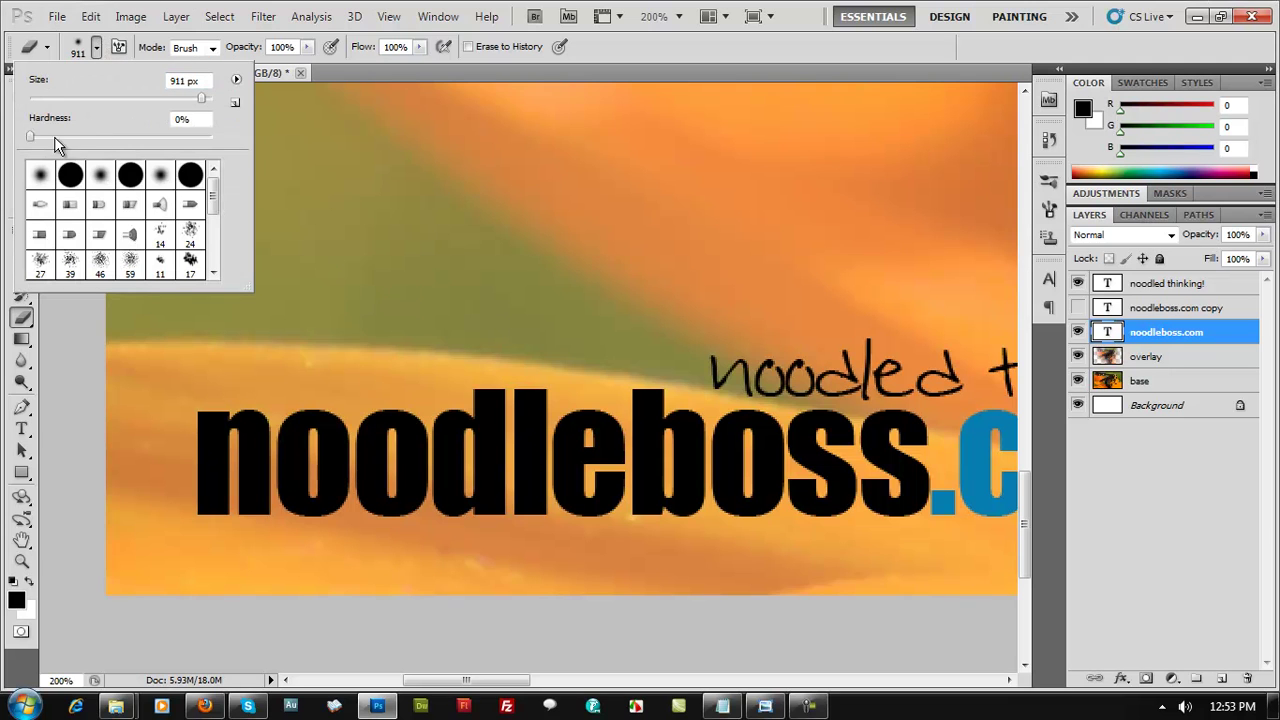
{"action": "type", "text": "1"}
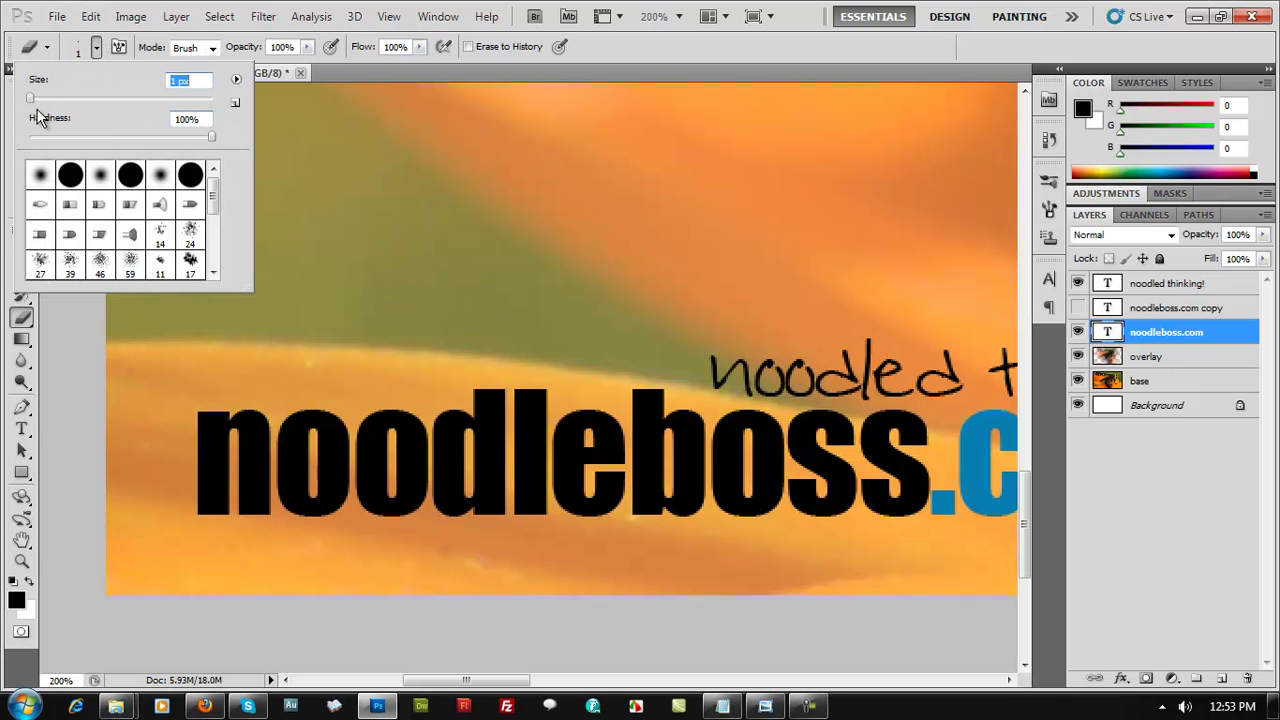
{"action": "left_click", "coordinate": [654, 54]}
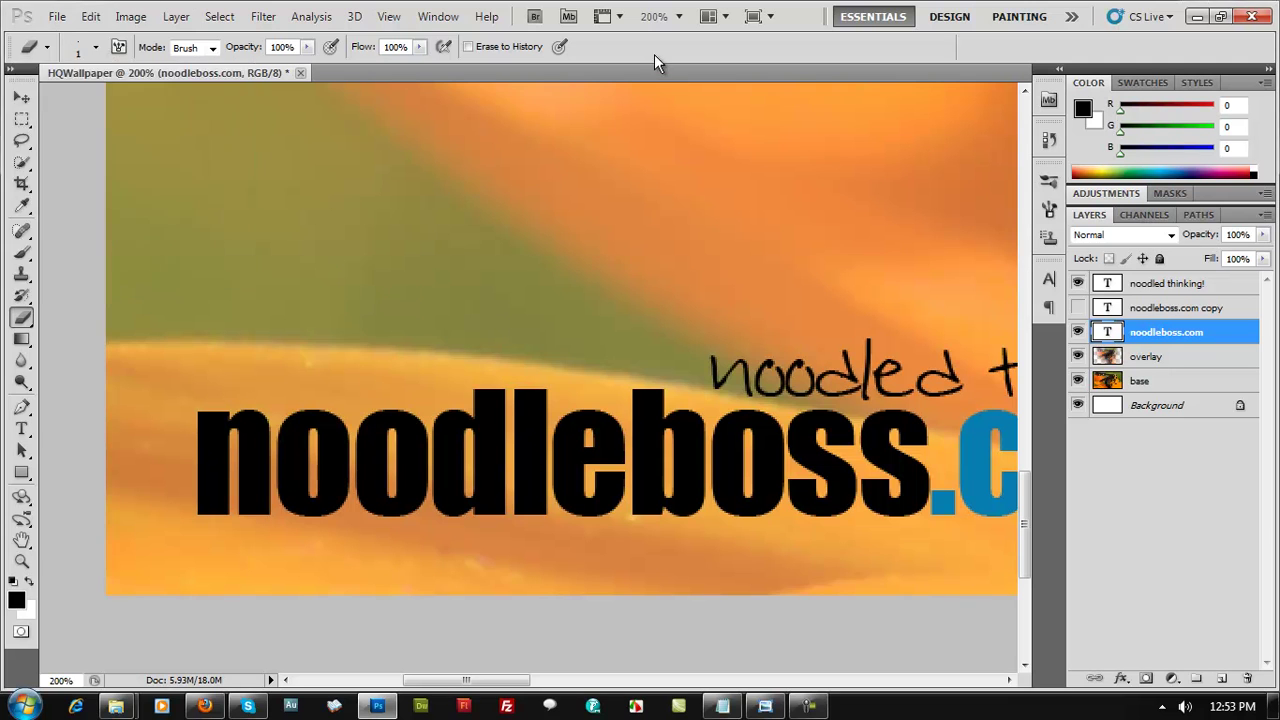
{"action": "left_click", "coordinate": [283, 435]}
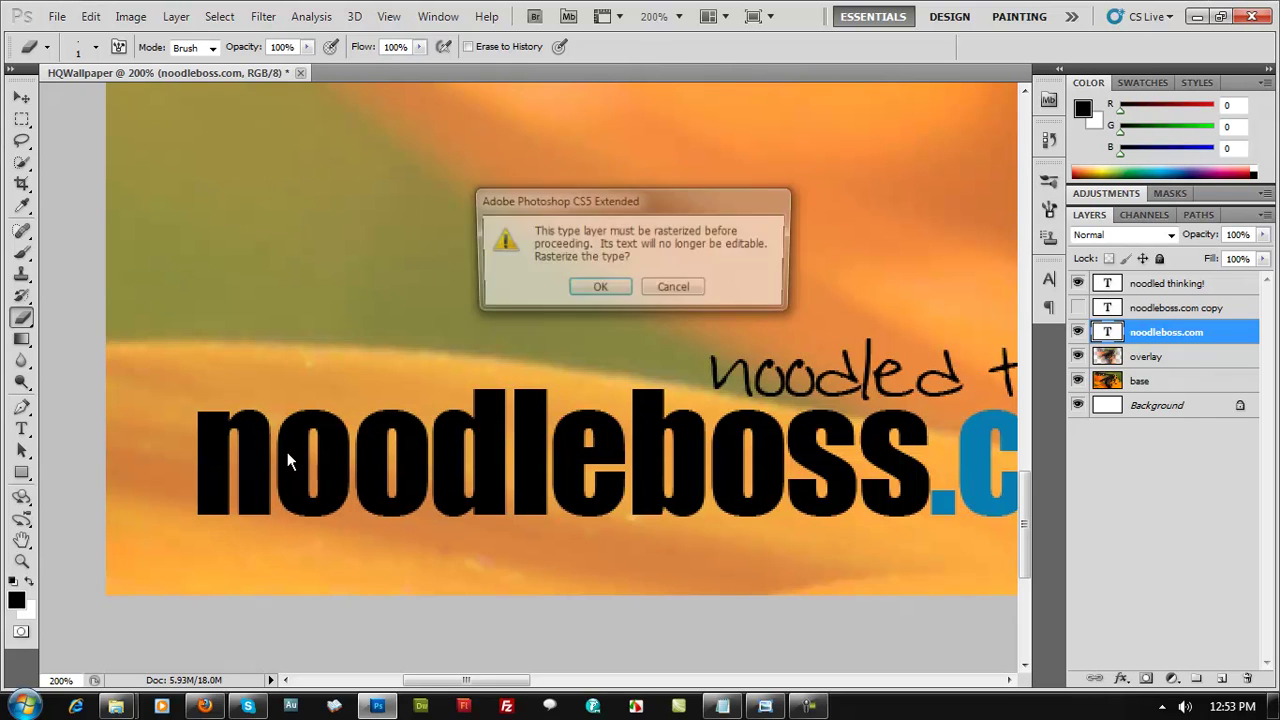
{"action": "left_click", "coordinate": [618, 288]}
Scratch thin erased hairlines across the noodleboss.com letters, then zoom out.
{"action": "mouse_move", "coordinate": [279, 410]}
{"action": "left_mouse_down"}
{"action": "mouse_move", "coordinate": [346, 502]}
{"action": "mouse_move", "coordinate": [280, 502]}
{"action": "mouse_move", "coordinate": [200, 478]}
{"action": "mouse_move", "coordinate": [370, 440]}
{"action": "mouse_move", "coordinate": [530, 445]}
{"action": "mouse_move", "coordinate": [557, 531]}
{"action": "mouse_move", "coordinate": [480, 430]}
{"action": "mouse_move", "coordinate": [298, 480]}
{"action": "left_mouse_up"}
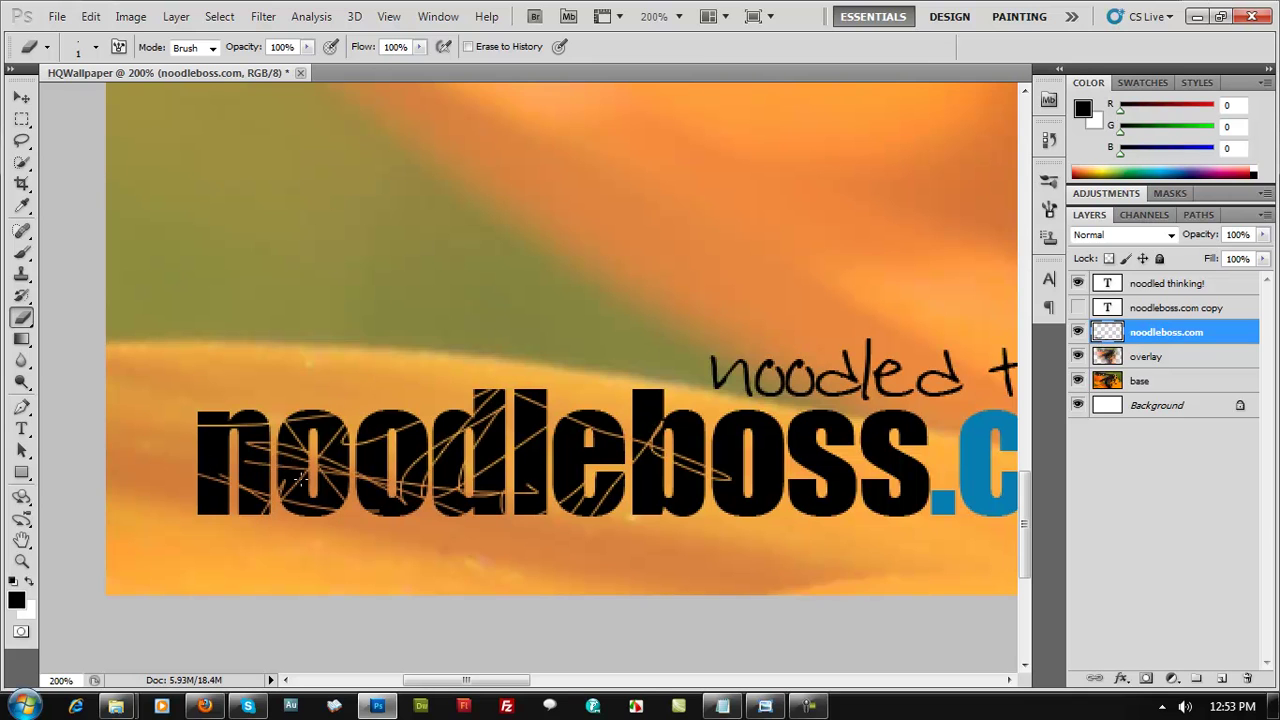
{"action": "mouse_move", "coordinate": [705, 436]}
{"action": "left_mouse_down"}
{"action": "mouse_move", "coordinate": [658, 495]}
{"action": "mouse_move", "coordinate": [845, 407]}
{"action": "left_mouse_up"}
{"action": "mouse_move", "coordinate": [922, 403]}
{"action": "left_mouse_down"}
{"action": "mouse_move", "coordinate": [870, 508]}
{"action": "mouse_move", "coordinate": [918, 468]}
{"action": "mouse_move", "coordinate": [795, 460]}
{"action": "left_mouse_up"}
{"action": "mouse_move", "coordinate": [875, 428]}
{"action": "left_mouse_down"}
{"action": "mouse_move", "coordinate": [775, 480]}
{"action": "mouse_move", "coordinate": [808, 493]}
{"action": "mouse_move", "coordinate": [721, 525]}
{"action": "mouse_move", "coordinate": [607, 530]}
{"action": "mouse_move", "coordinate": [453, 397]}
{"action": "mouse_move", "coordinate": [482, 576]}
{"action": "left_mouse_up"}
{"action": "left_click_drag", "start_coordinate": [693, 440], "coordinate": [634, 400]}
{"action": "left_click_drag", "start_coordinate": [634, 400], "coordinate": [732, 483]}
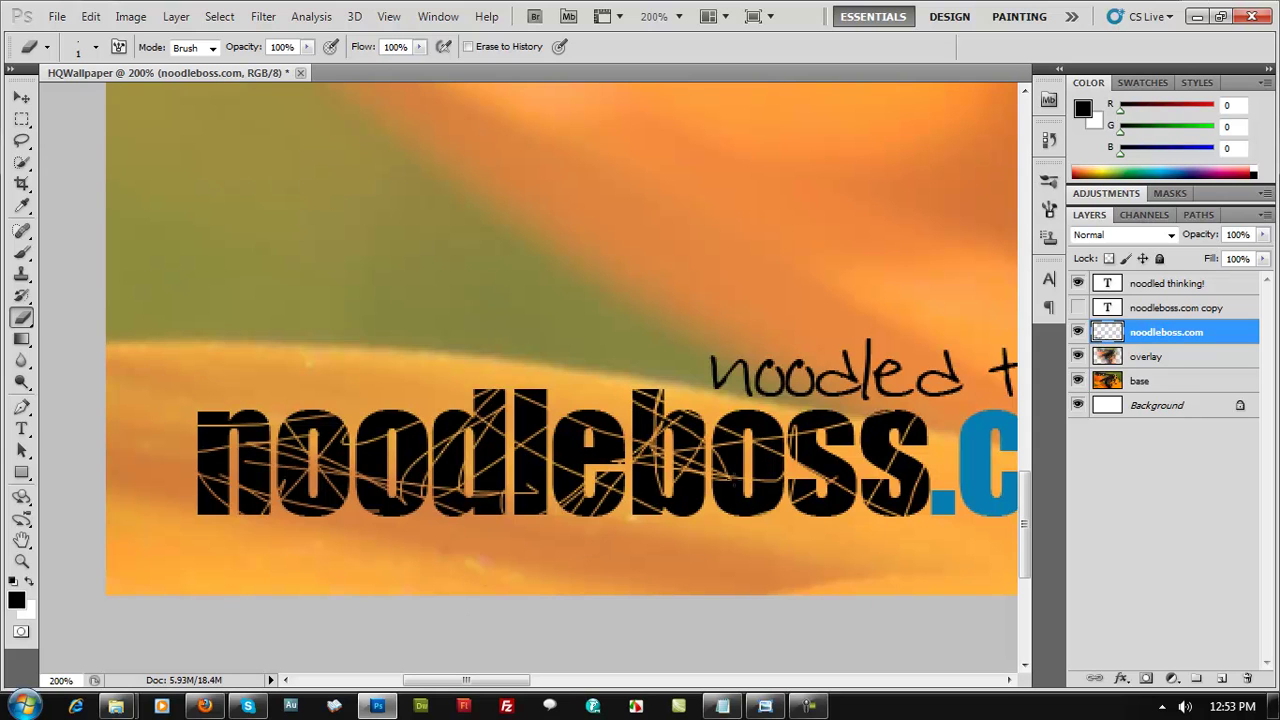
{"action": "left_click_drag", "start_coordinate": [674, 430], "coordinate": [784, 441]}
{"action": "left_click_drag", "start_coordinate": [890, 446], "coordinate": [820, 512]}
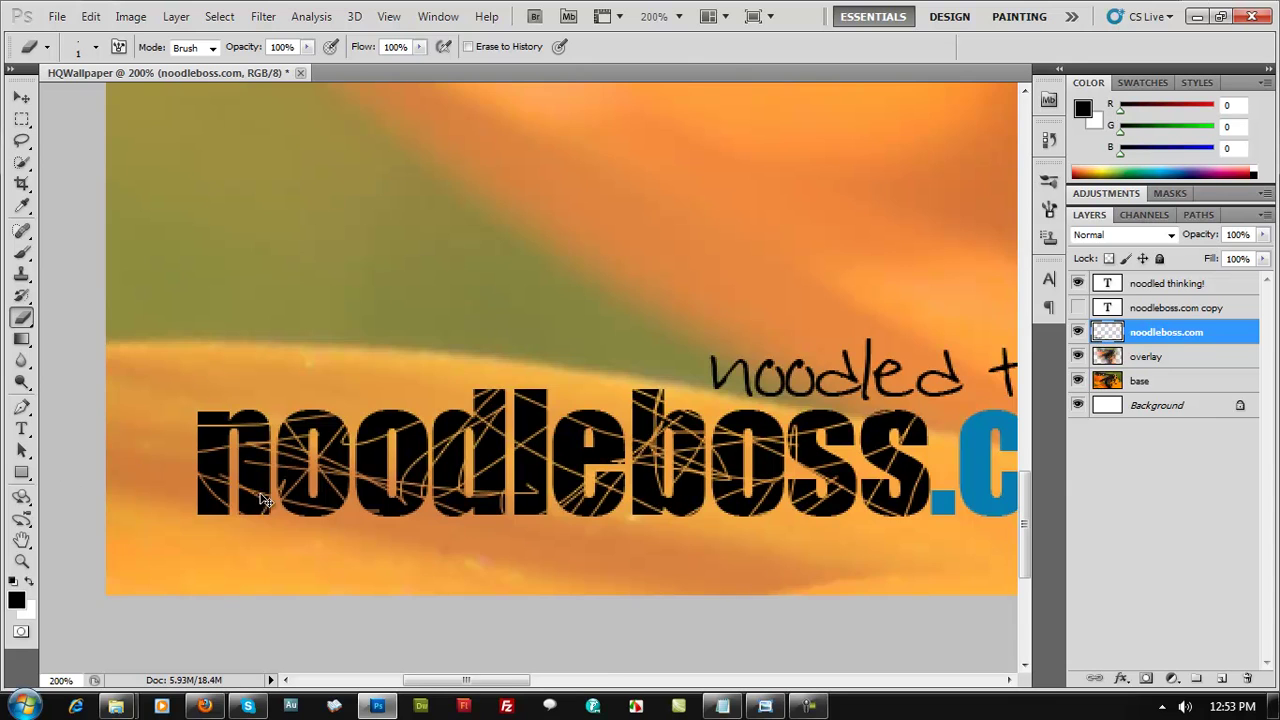
{"action": "key", "text": "ctrl+minus"}
{"action": "key", "text": "ctrl+minus"}
{"action": "key", "text": "ctrl+minus"}
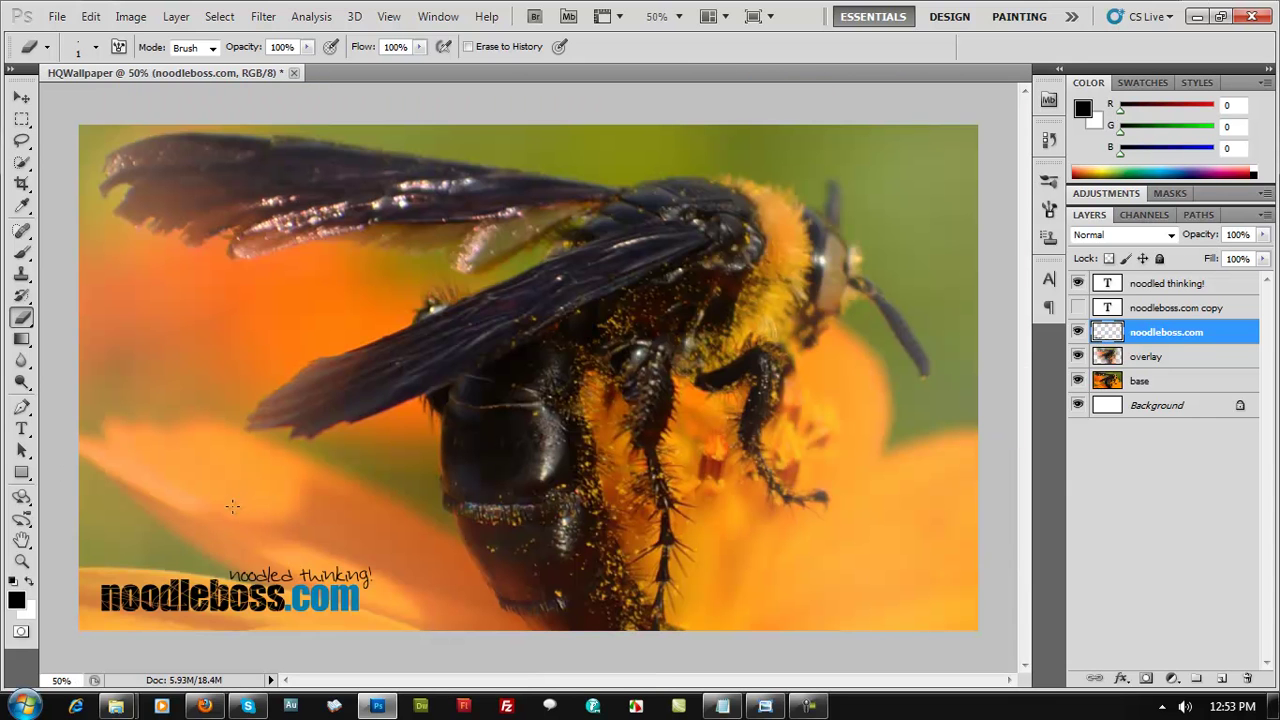
Delete the hidden noodleboss.com copy layer.
{"action": "key", "text": "ctrl+plus"}
{"action": "key", "text": "ctrl+plus"}
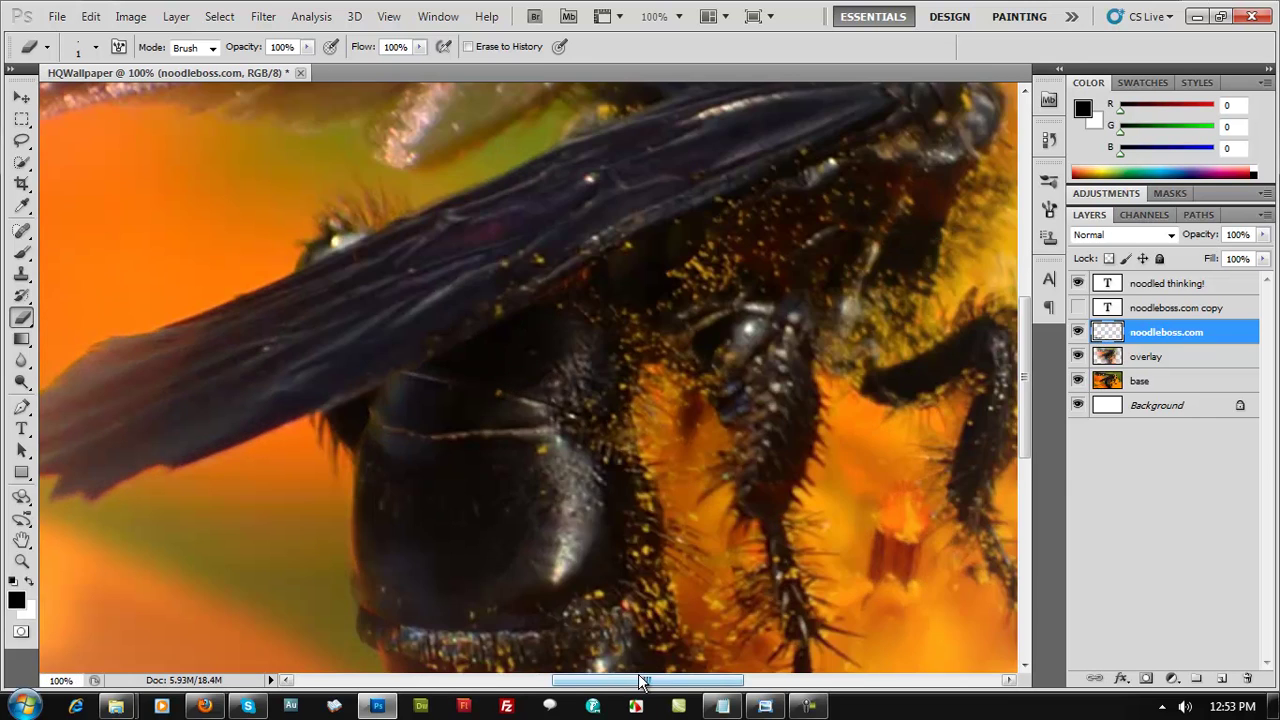
{"action": "scroll", "coordinate": [684, 378], "scroll_direction": "down", "scroll_amount": 5}
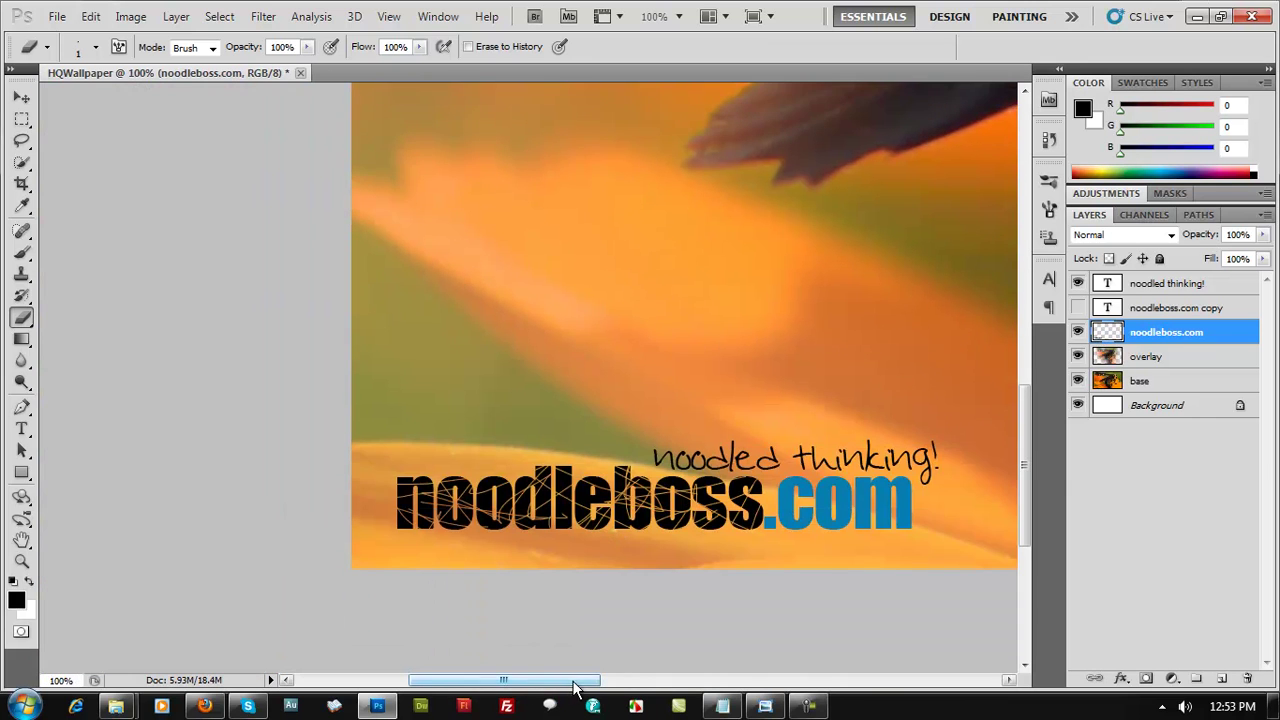
{"action": "left_click_drag", "start_coordinate": [573, 680], "coordinate": [610, 682]}
{"action": "left_click", "coordinate": [1180, 308]}
{"action": "key", "text": "Delete"}
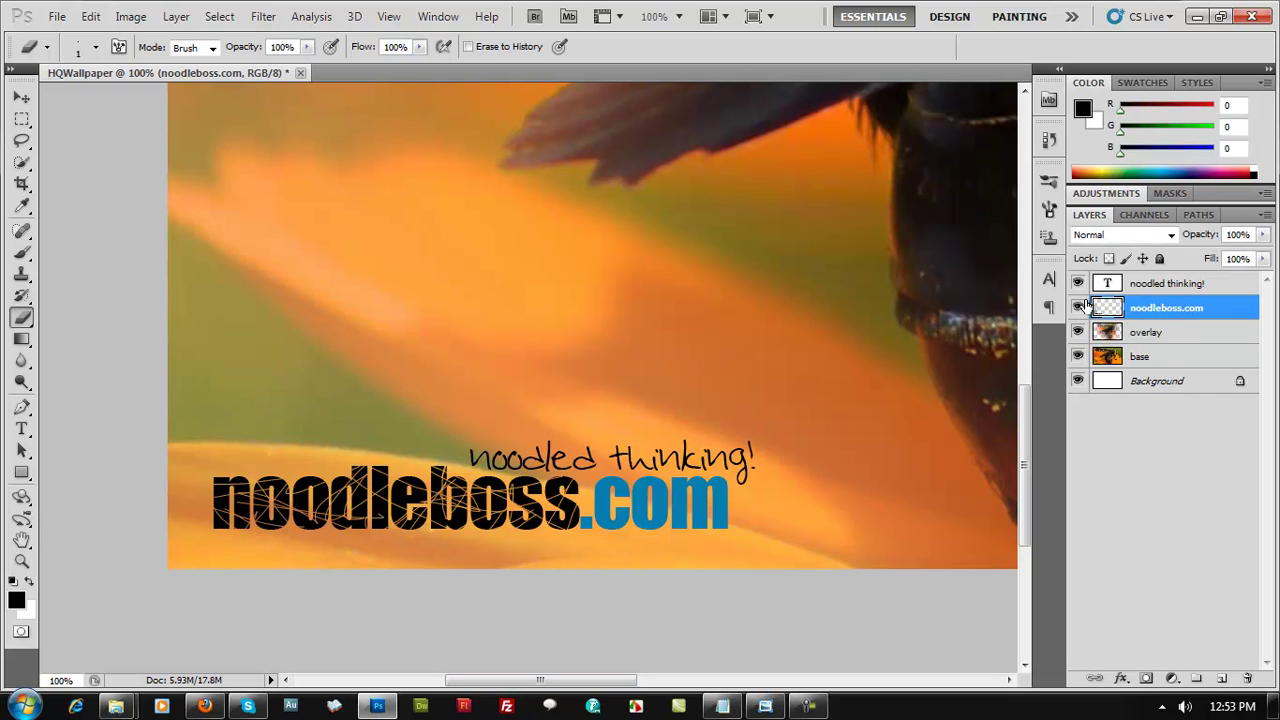
Select both the noodled thinking! and noodleboss.com layers together.
{"action": "key", "text": "ctrl+plus"}
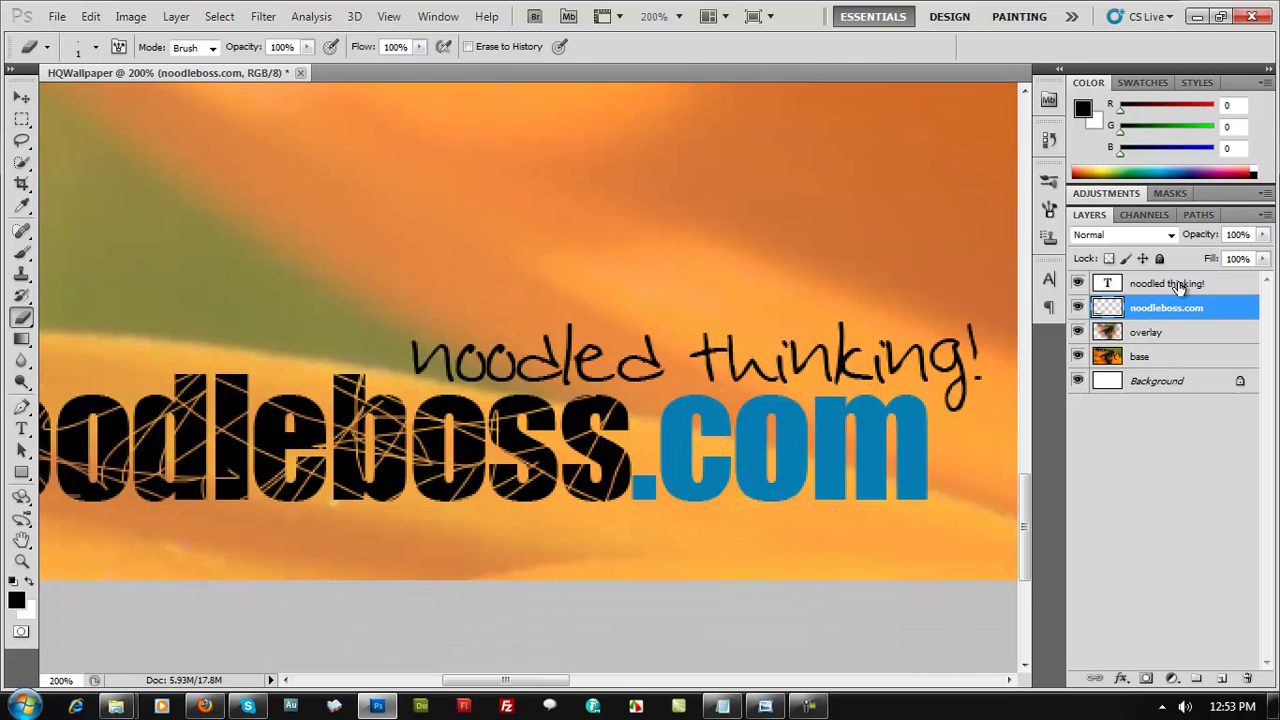
{"action": "left_click", "coordinate": [1180, 285]}
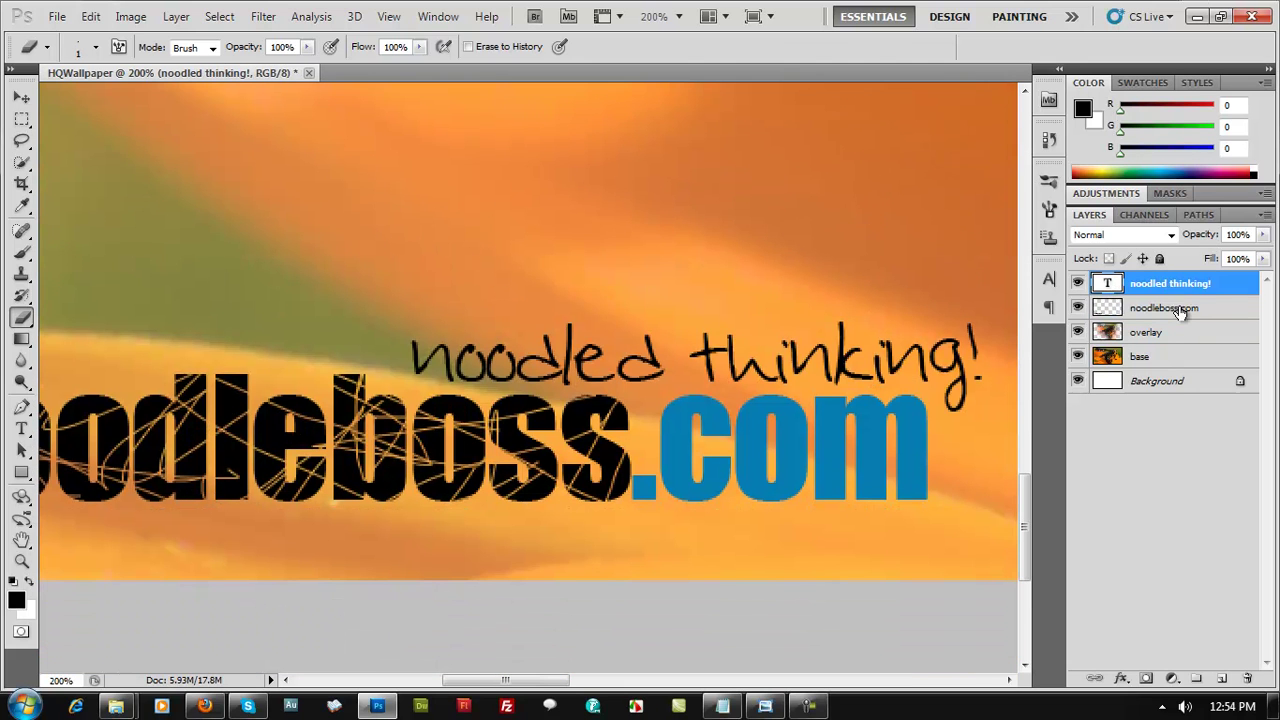
{"action": "left_click", "coordinate": [1180, 310], "text": "shift"}
{"action": "left_click", "coordinate": [1180, 312]}
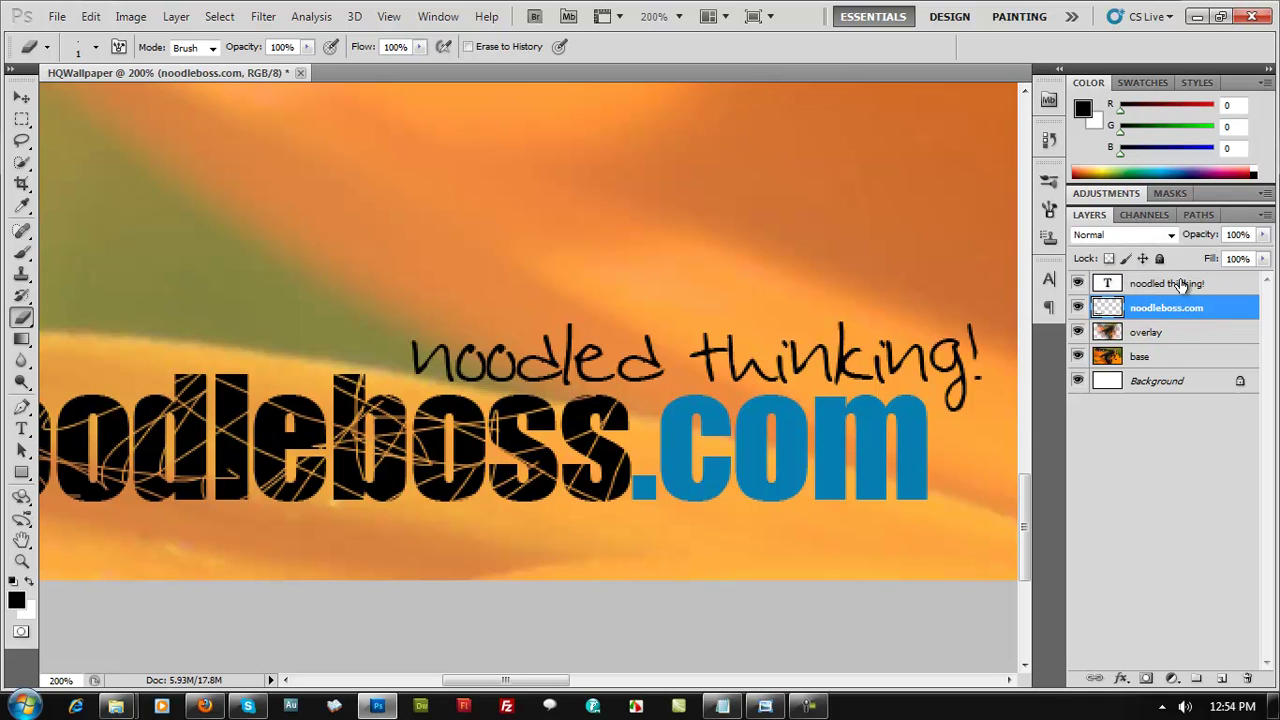
{"action": "left_click", "coordinate": [1180, 286]}
{"action": "left_click", "coordinate": [1187, 307], "text": "shift"}
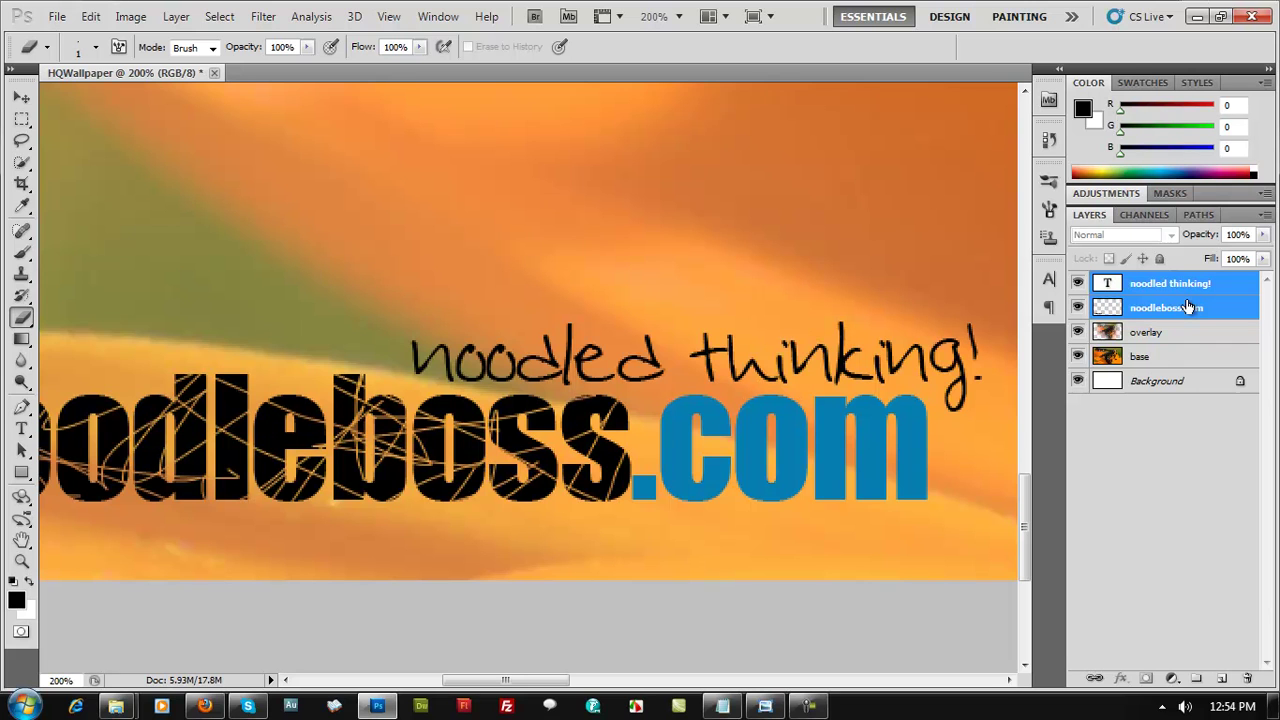
Merge the two selected text layers into one noodled thinking! layer with Ctrl+E.
{"action": "right_click", "coordinate": [1115, 291]}
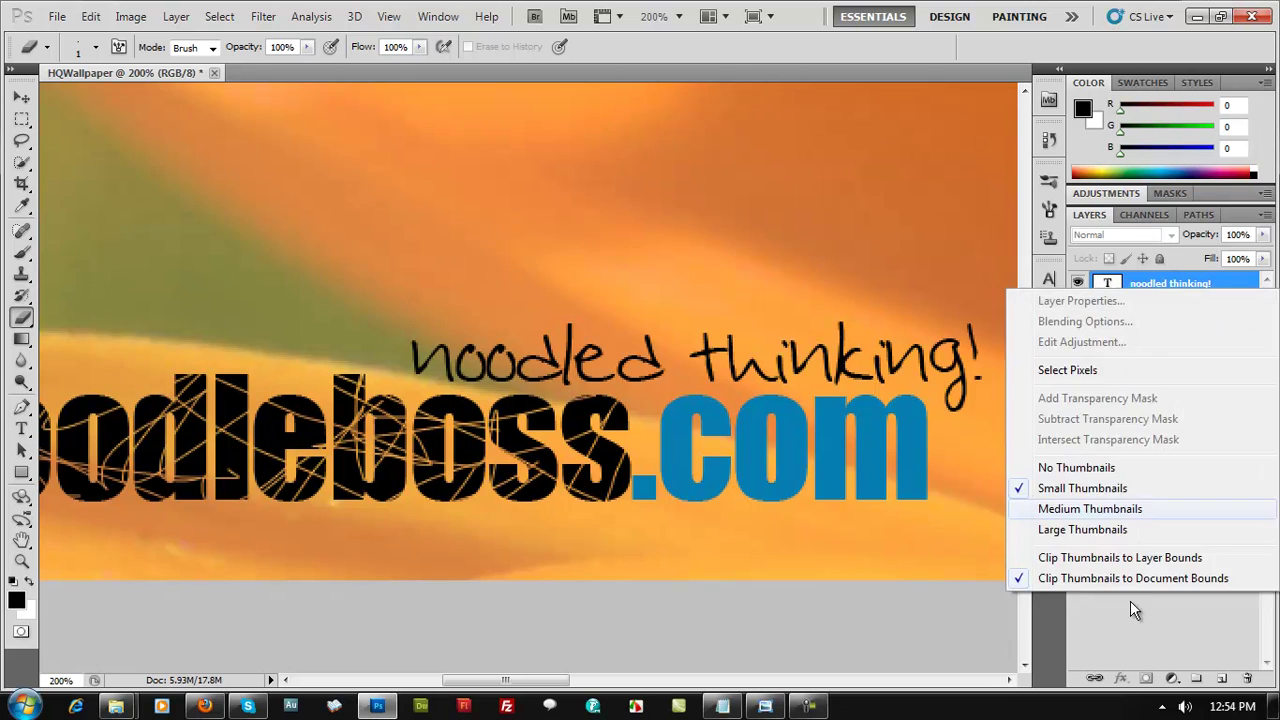
{"action": "left_click", "coordinate": [134, 20]}
{"action": "left_click", "coordinate": [135, 19]}
{"action": "mouse_move", "coordinate": [184, 20]}
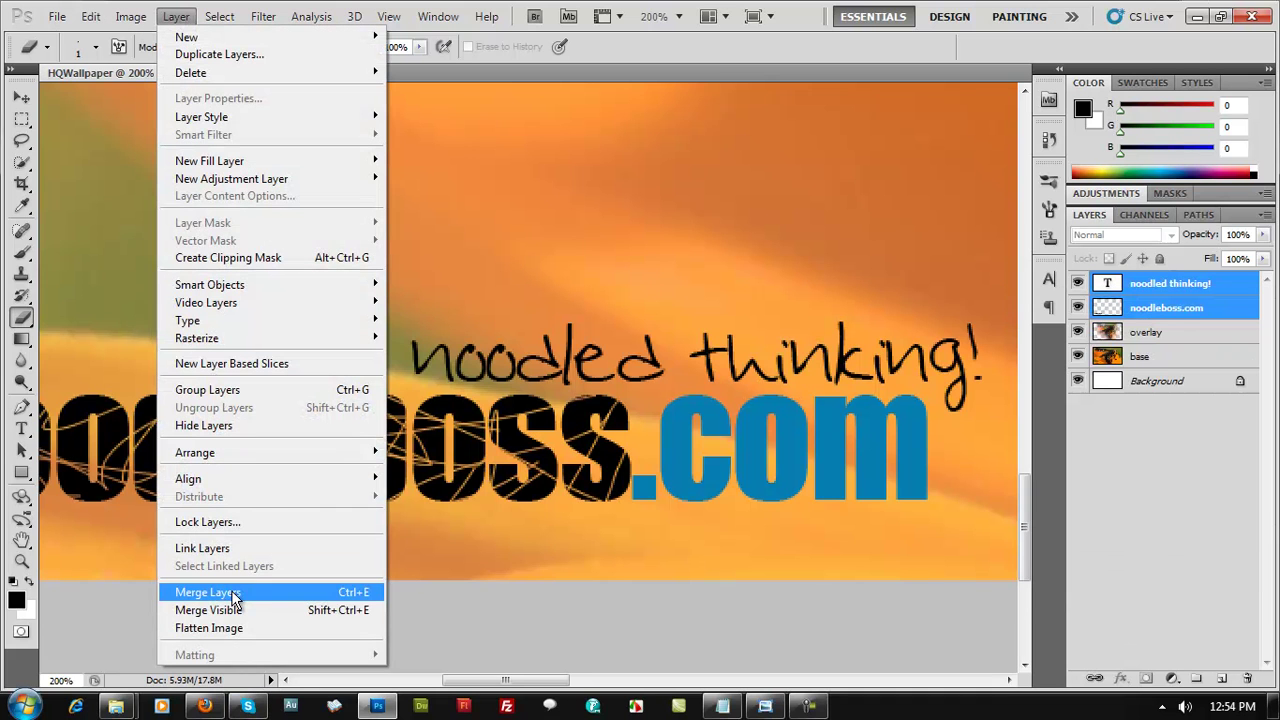
{"action": "left_click", "coordinate": [787, 39]}
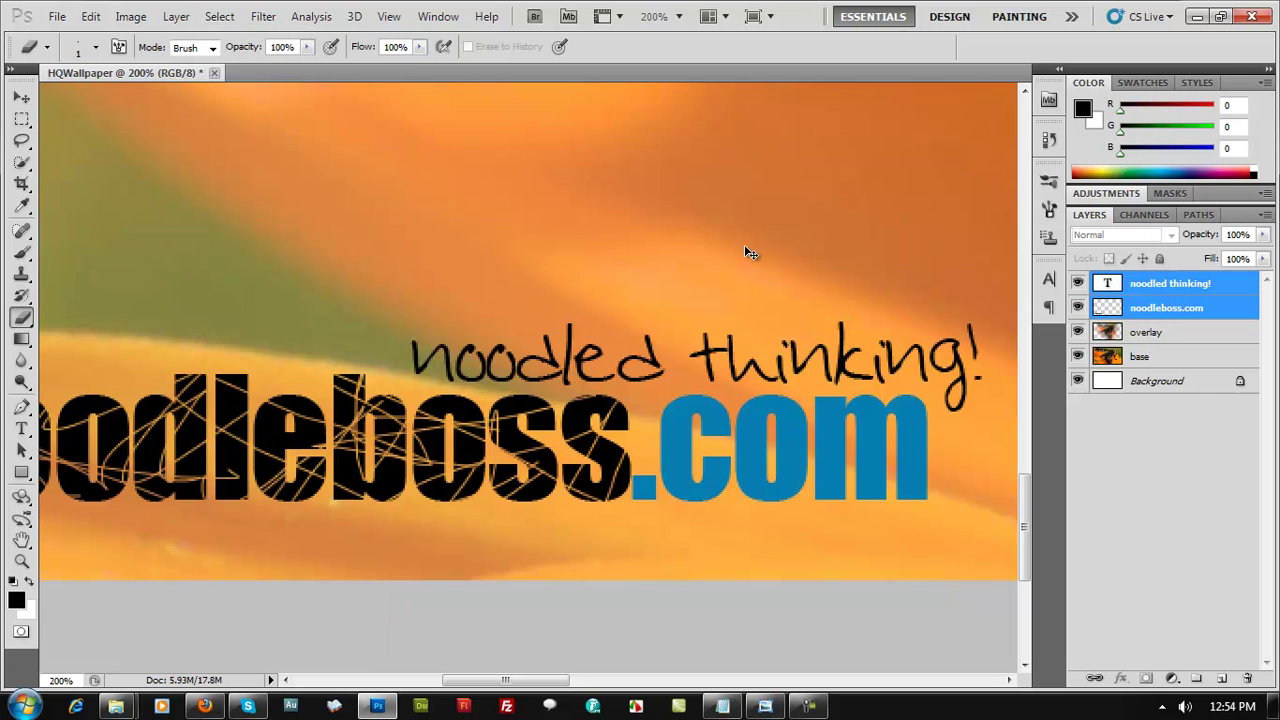
{"action": "key", "text": "ctrl+e"}
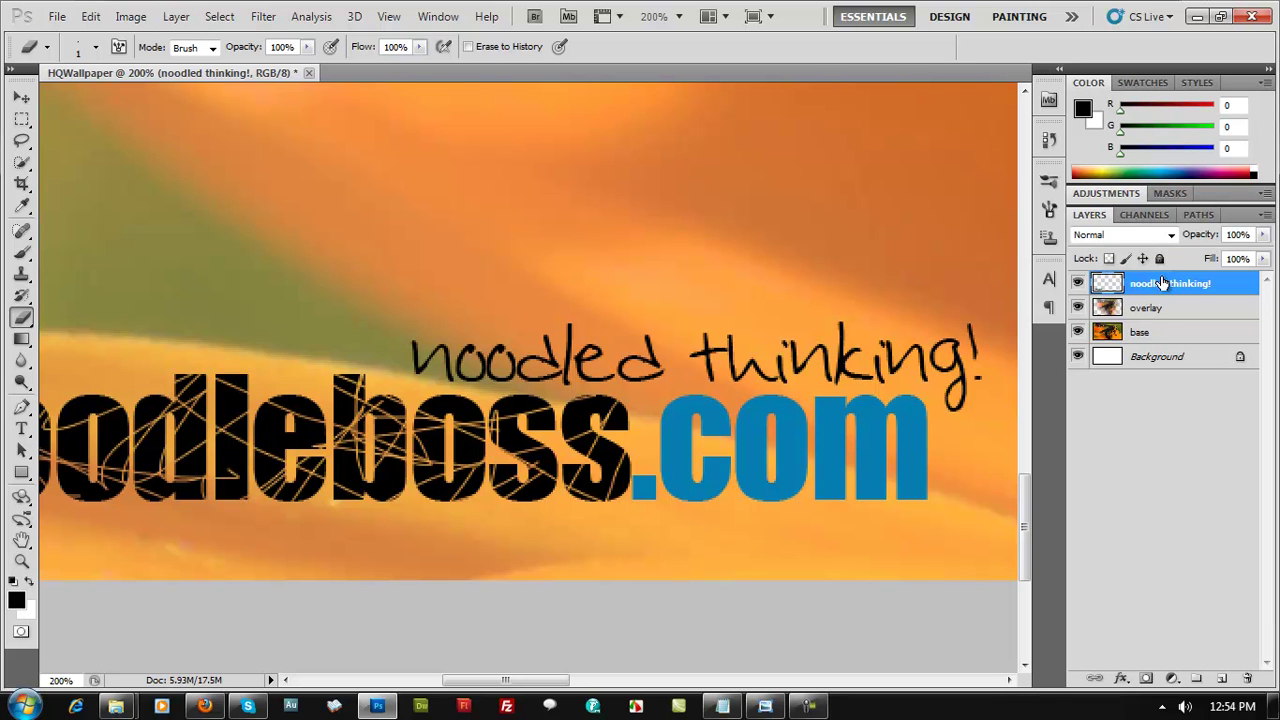
Add a drop shadow to the merged text: angle 90°, distance 8 px, spread 14%, size 21 px.
{"action": "left_click", "coordinate": [177, 17]}
{"action": "mouse_move", "coordinate": [260, 117]}
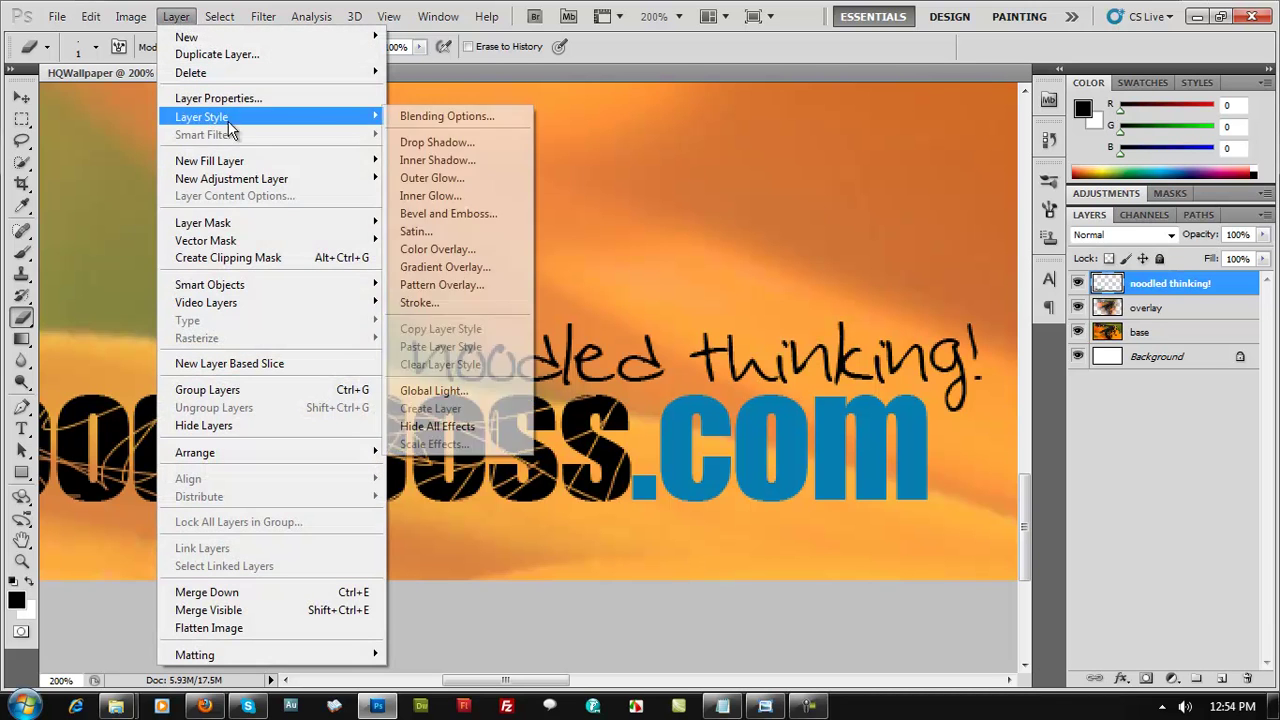
{"action": "left_click", "coordinate": [436, 142]}
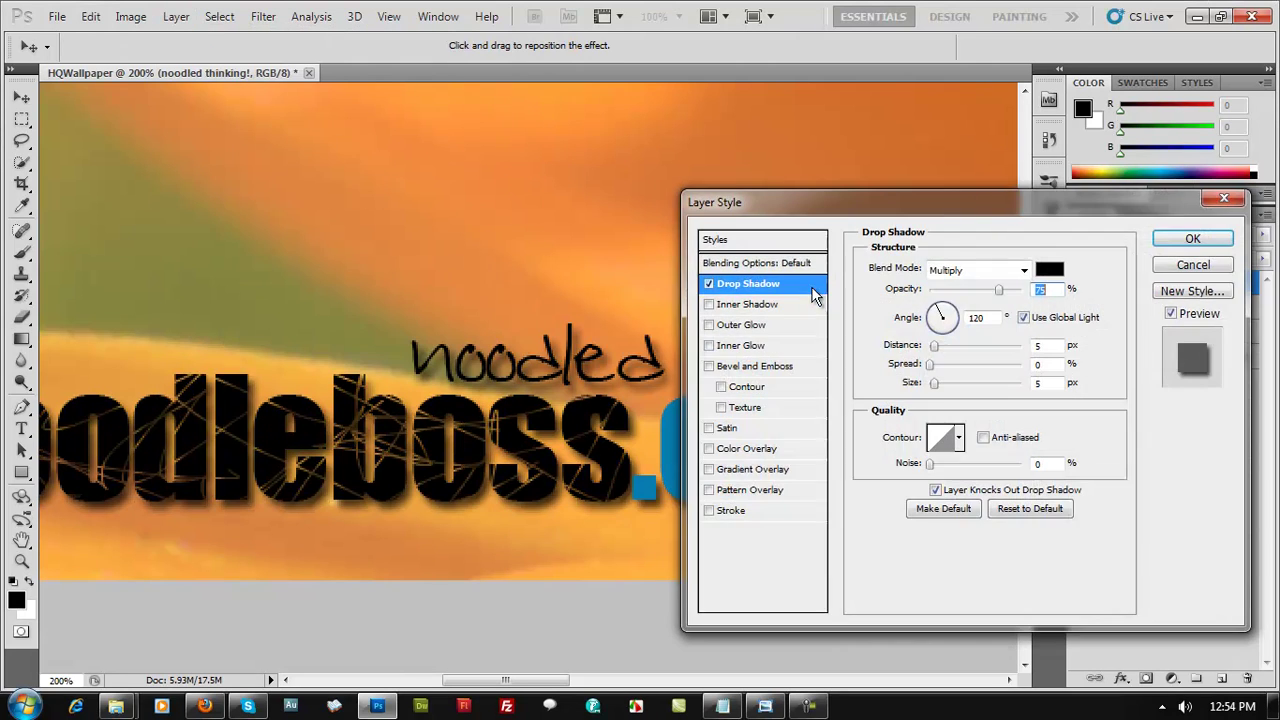
{"action": "left_click_drag", "start_coordinate": [897, 206], "coordinate": [895, 143]}
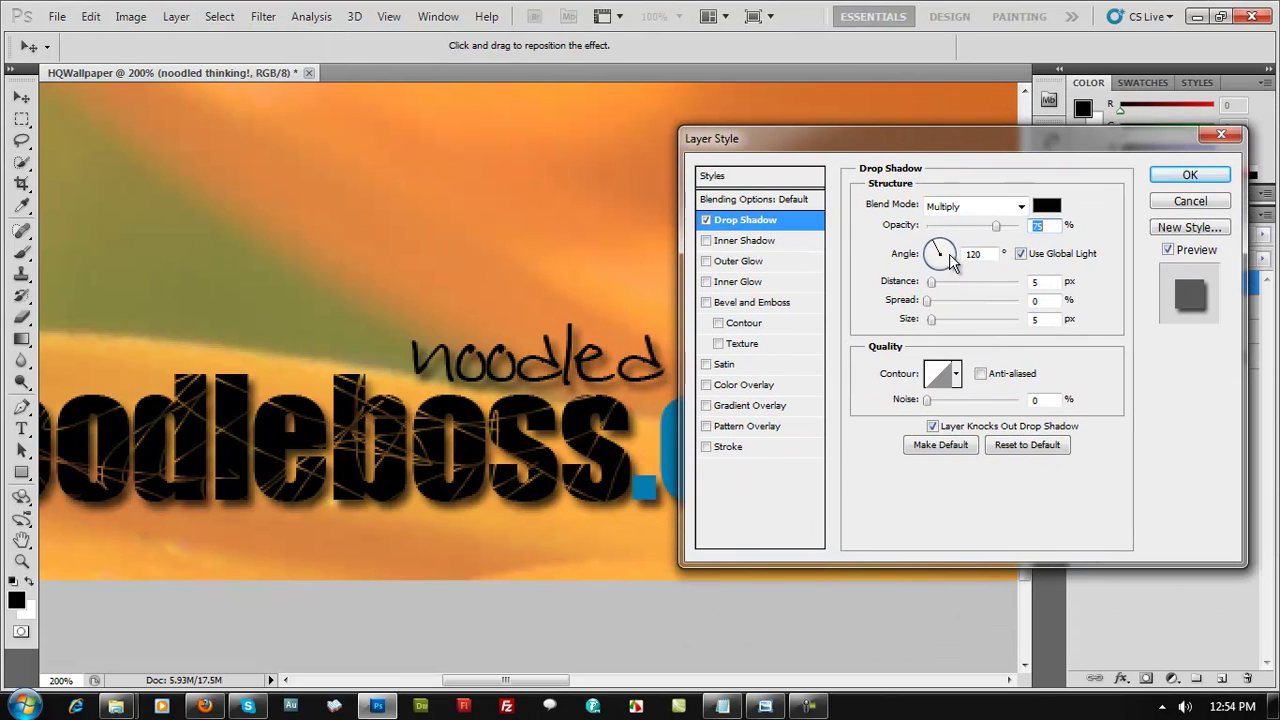
{"action": "left_click_drag", "start_coordinate": [940, 290], "coordinate": [906, 250]}
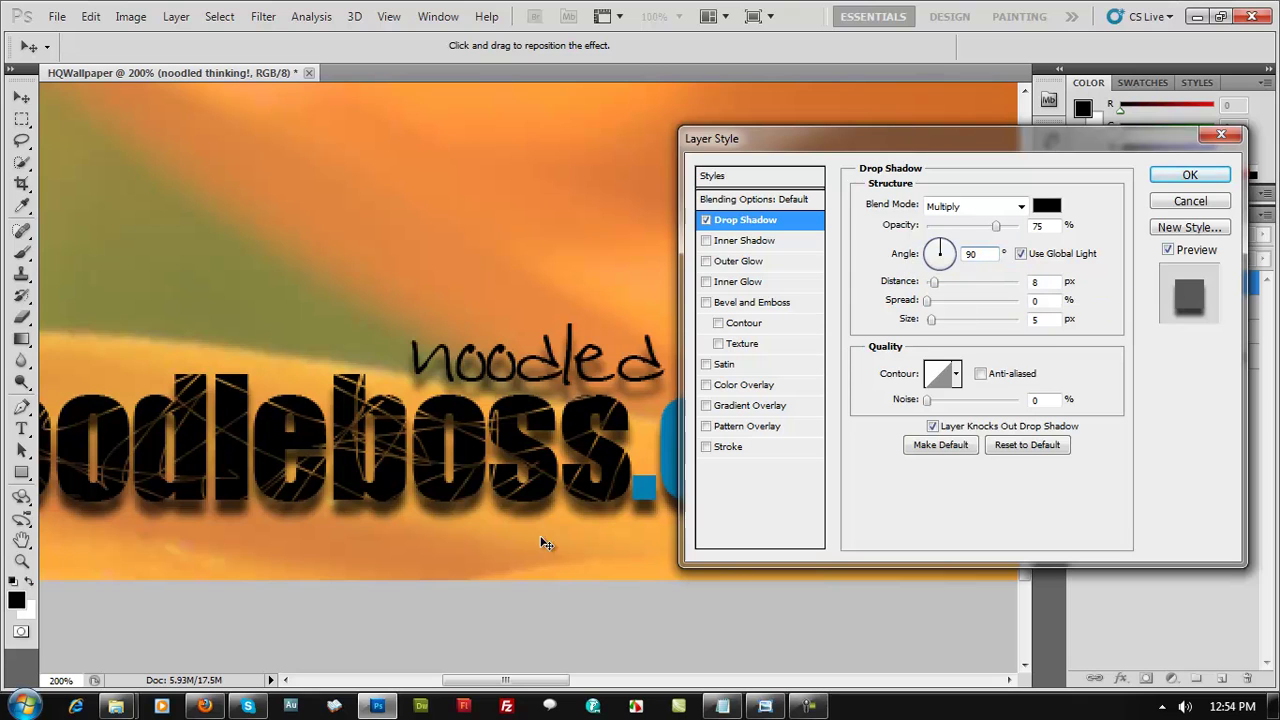
{"action": "left_click_drag", "start_coordinate": [929, 301], "coordinate": [944, 330]}
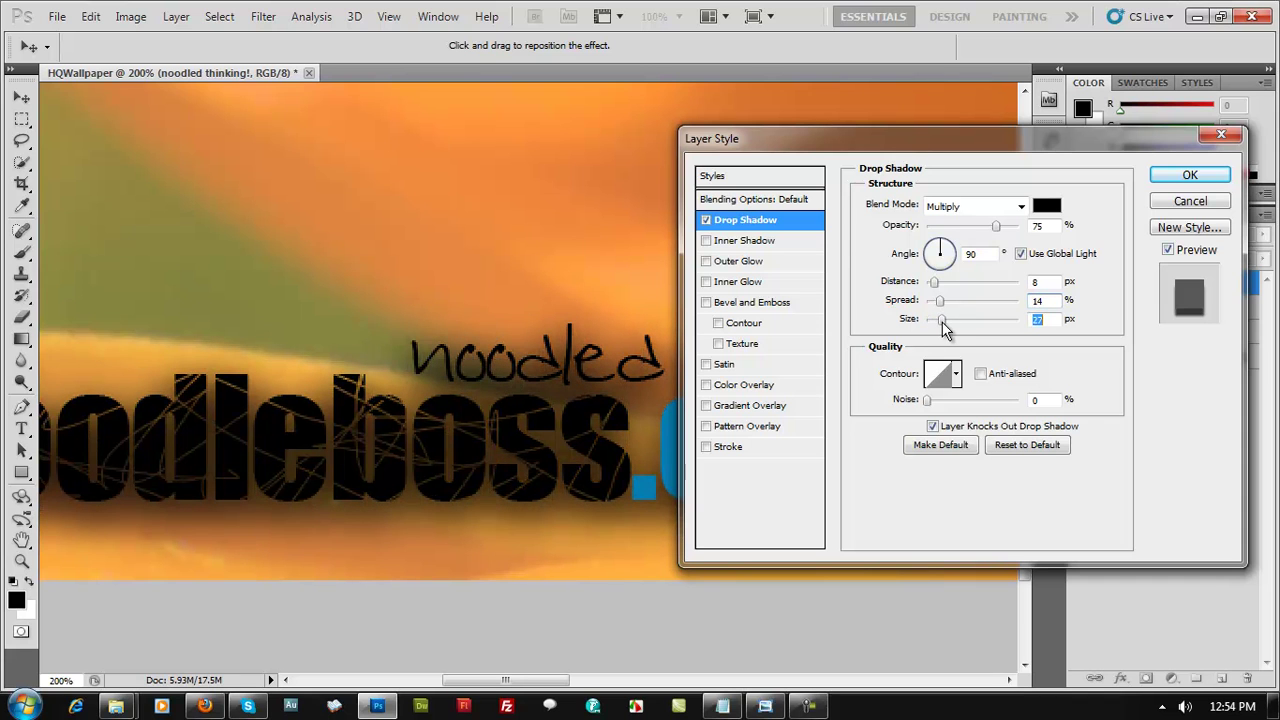
{"action": "left_click_drag", "start_coordinate": [942, 323], "coordinate": [940, 321]}
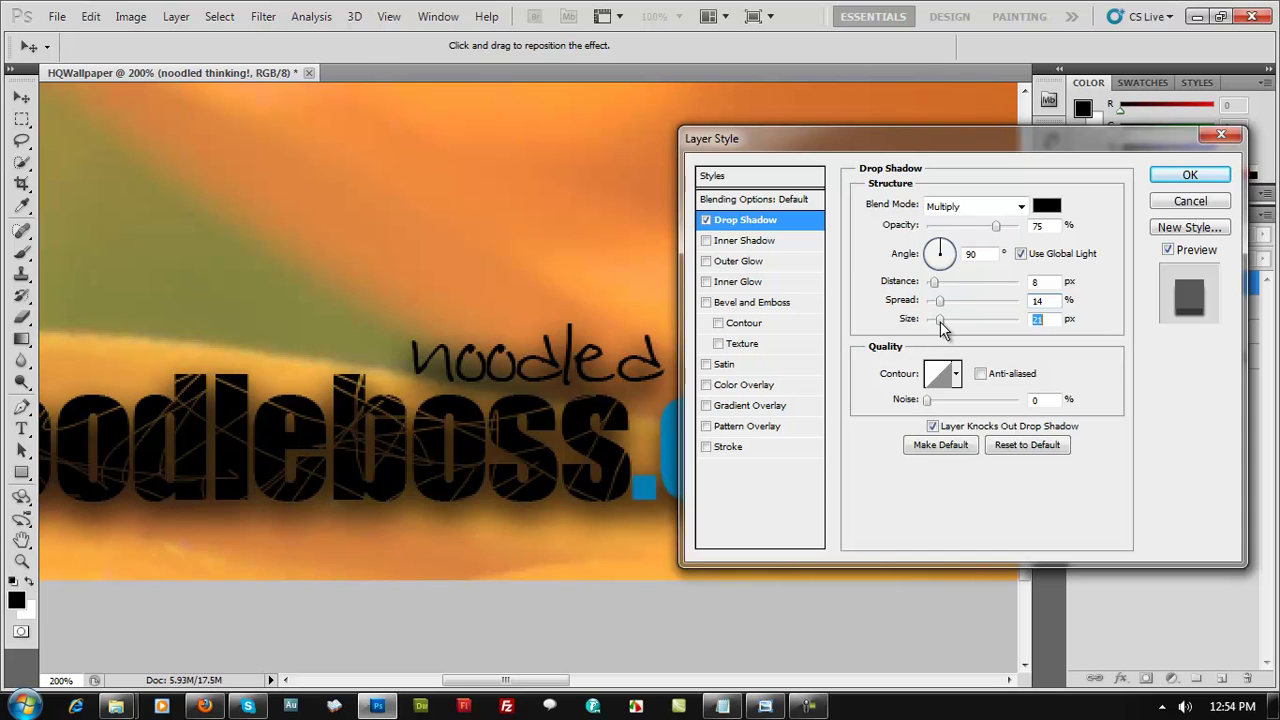
Make the drop shadow colour teal and apply the style.
{"action": "left_click", "coordinate": [1047, 205]}
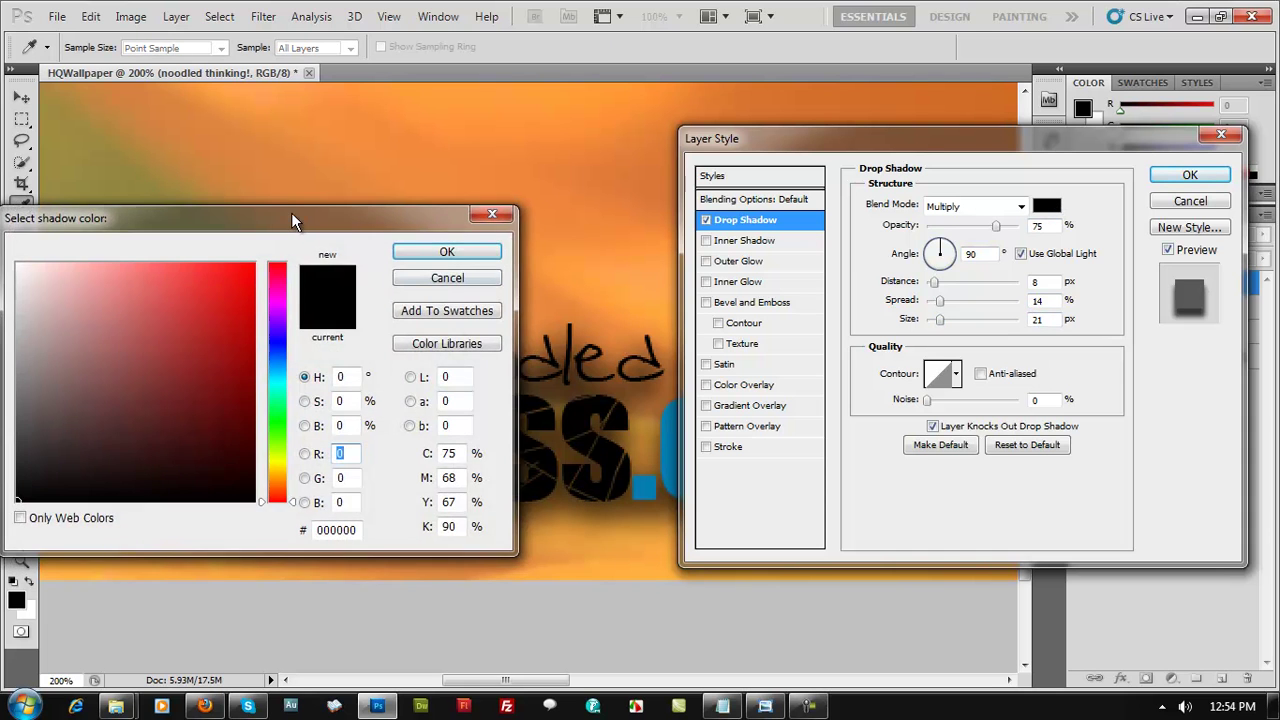
{"action": "left_click_drag", "start_coordinate": [292, 214], "coordinate": [1045, 323]}
{"action": "left_click", "coordinate": [143, 216]}
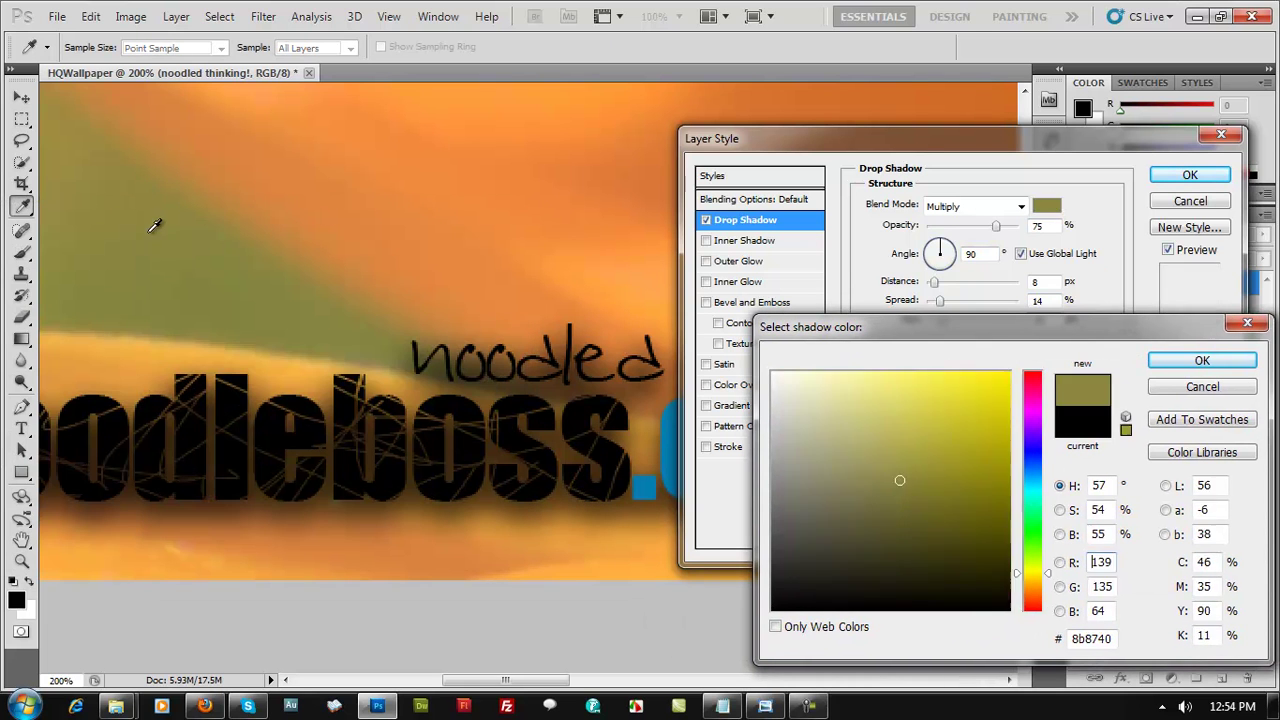
{"action": "left_click", "coordinate": [1033, 507]}
{"action": "left_click_drag", "start_coordinate": [1031, 505], "coordinate": [1028, 483]}
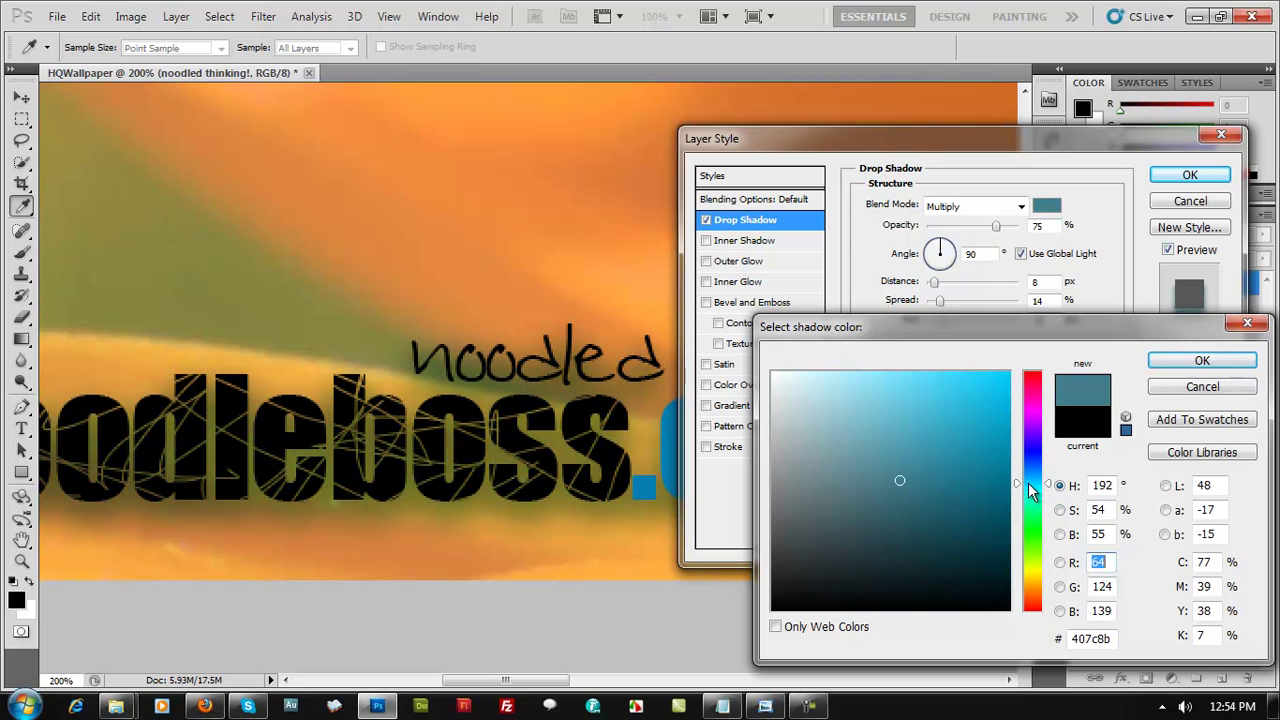
{"action": "left_click", "coordinate": [1185, 361]}
{"action": "left_click", "coordinate": [1177, 178]}
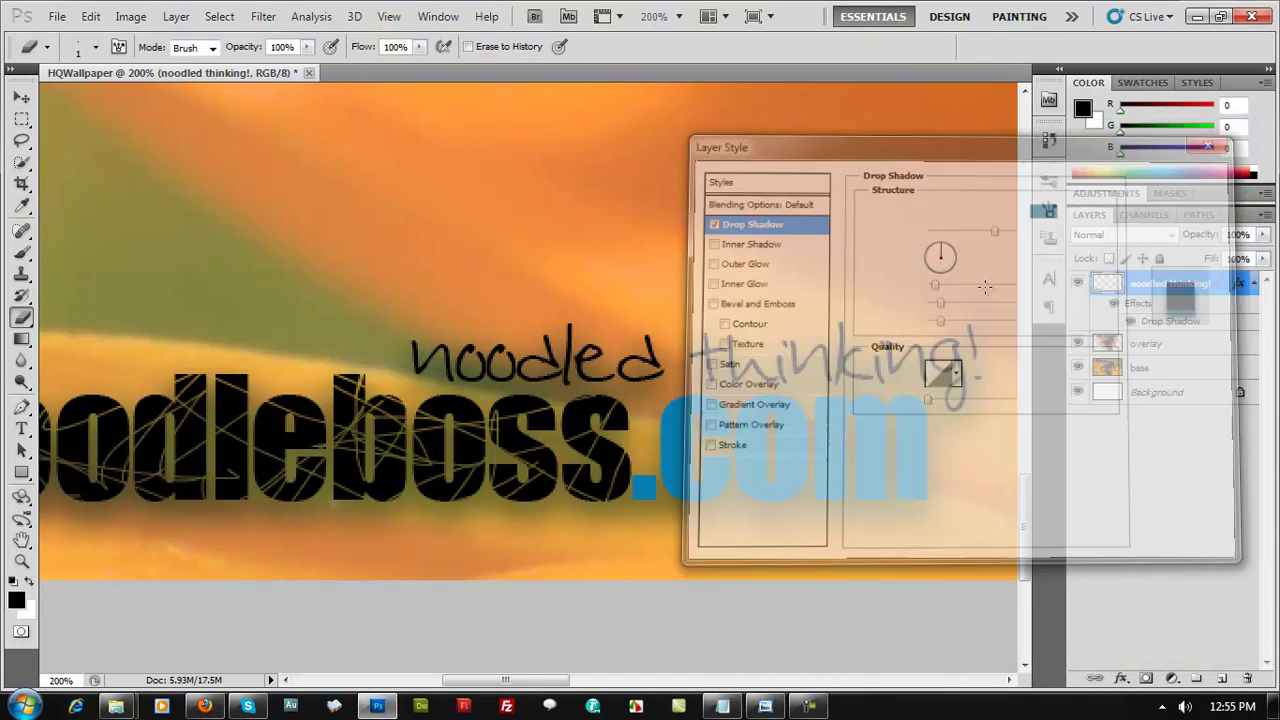
Zoom out to see the whole wallpaper and start Save As with JPEG format.
{"action": "key", "text": "ctrl+minus"}
{"action": "key", "text": "ctrl+minus"}
{"action": "key", "text": "ctrl+minus"}
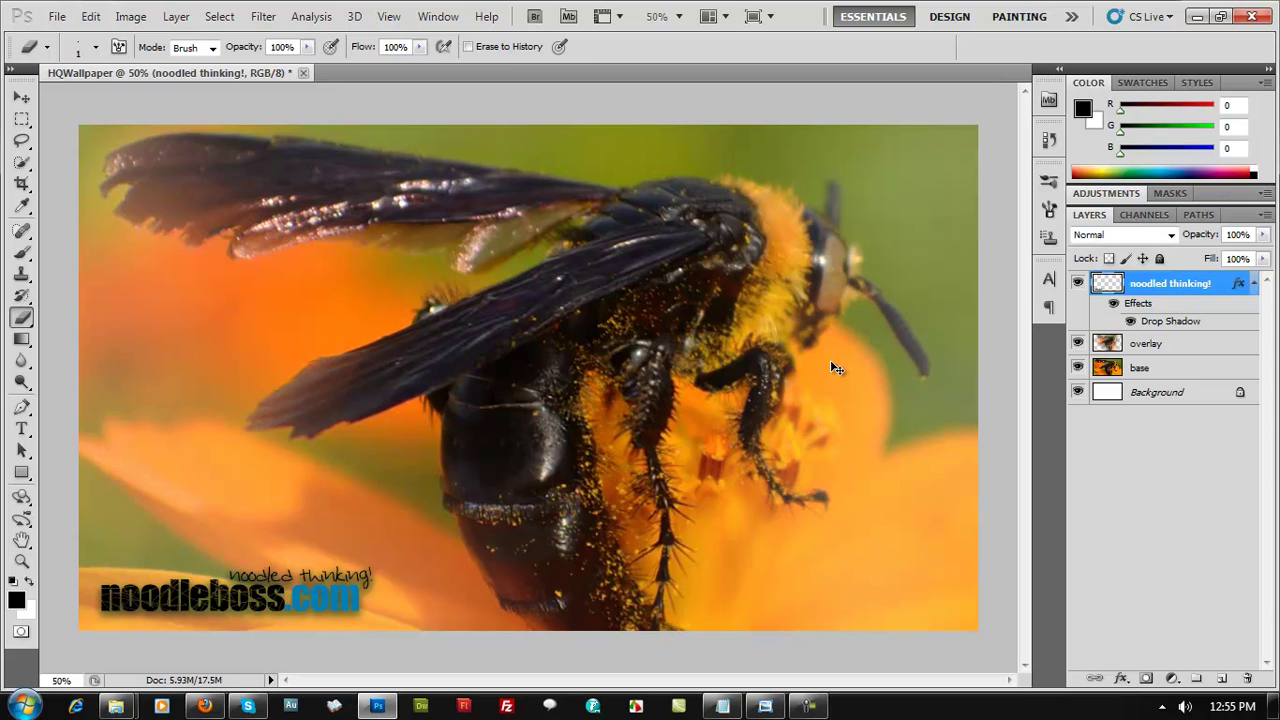
{"action": "key", "text": "ctrl+shift+s"}
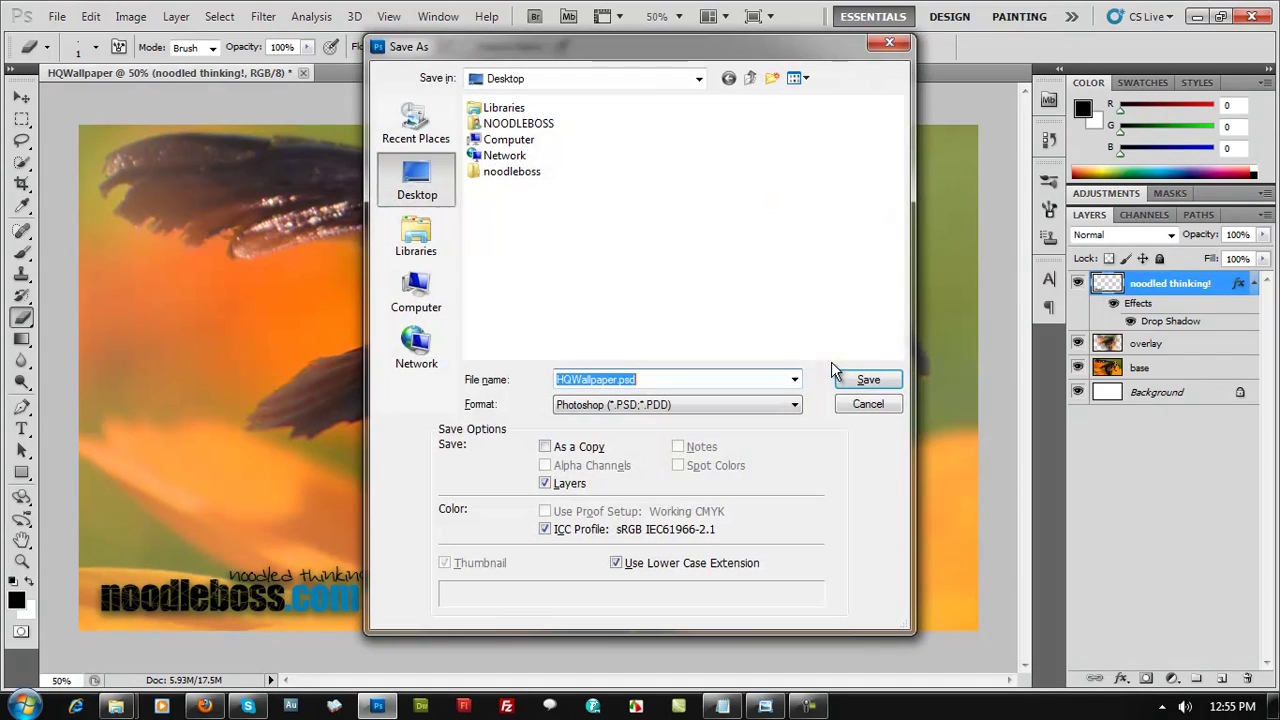
{"action": "left_click", "coordinate": [880, 404]}
{"action": "left_click", "coordinate": [57, 17]}
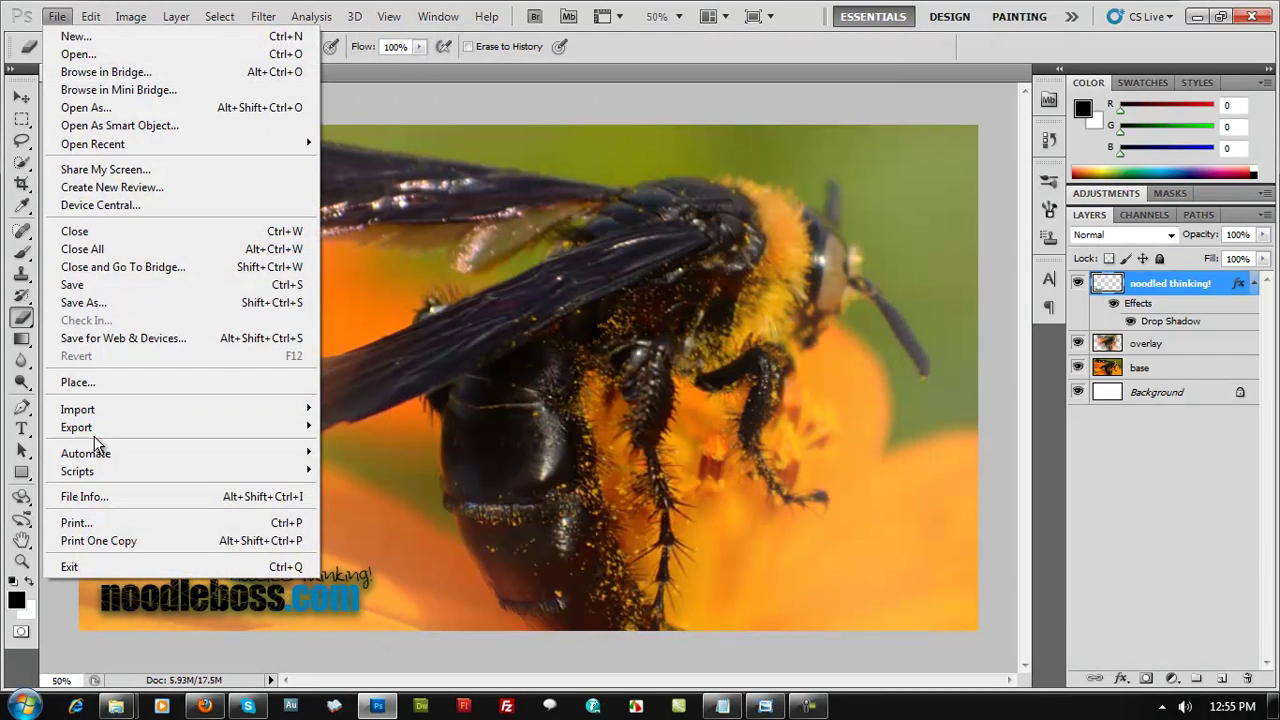
{"action": "left_click", "coordinate": [100, 294]}
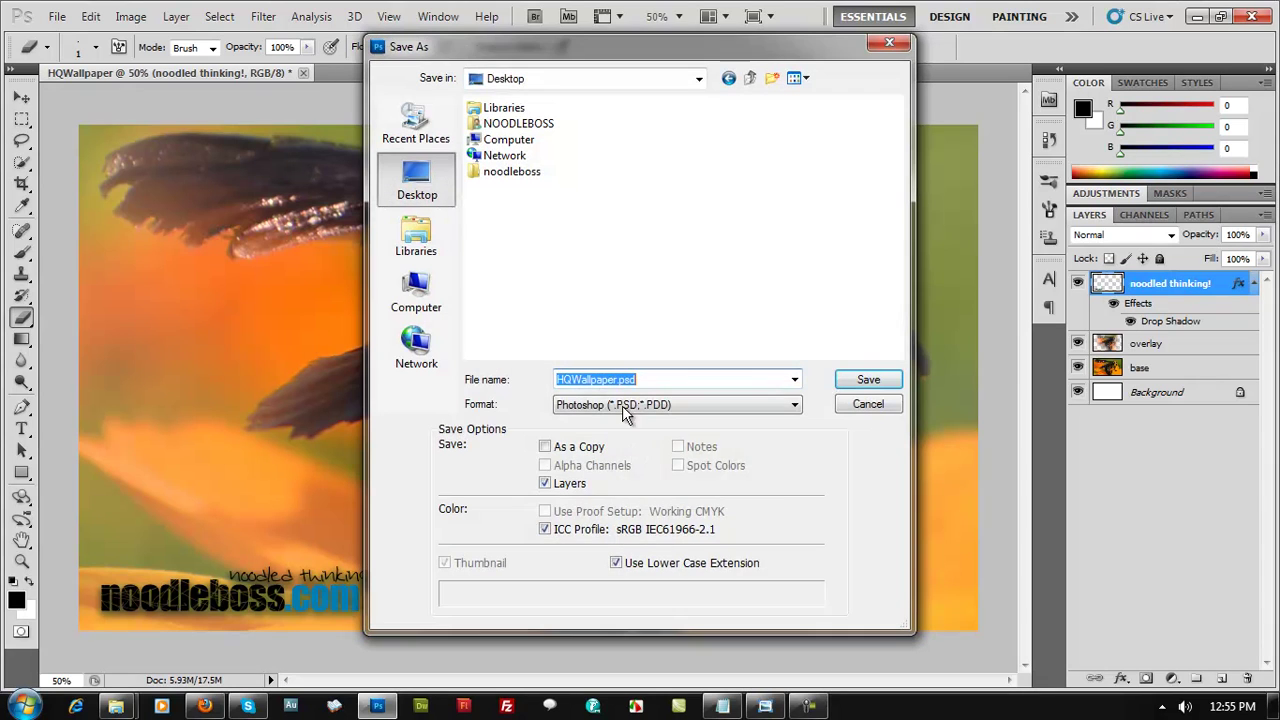
{"action": "left_click", "coordinate": [612, 405]}
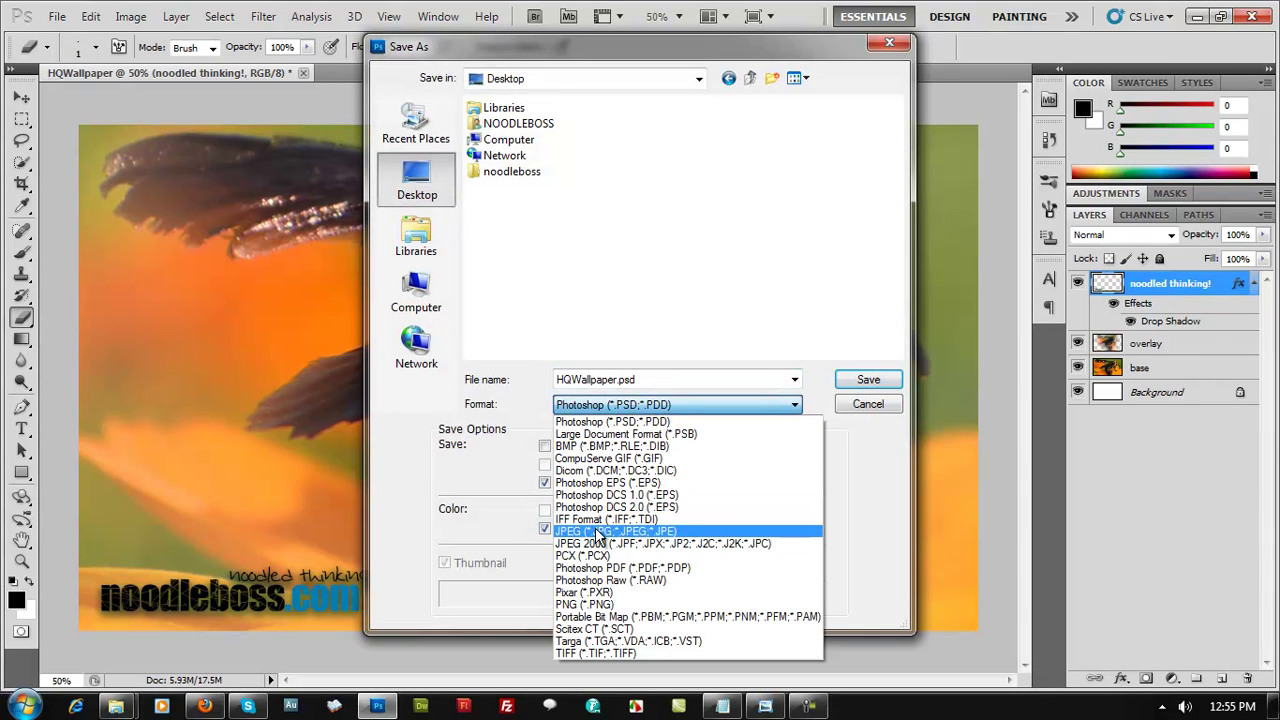
{"action": "left_click", "coordinate": [600, 531]}
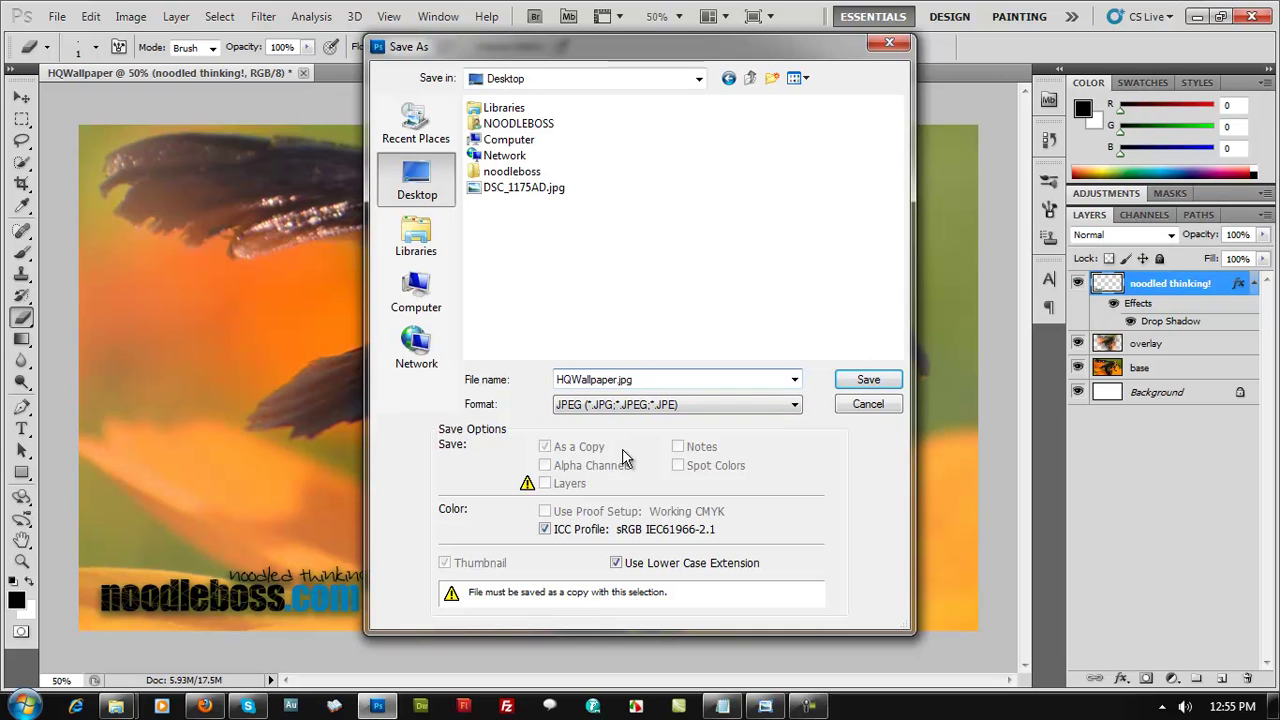
Name the file HQWallpaper-bee-192-1080.jpg.
{"action": "type", "text": "-bee-"}
{"action": "type", "text": "19"}
{"action": "type", "text": "80"}
{"action": "type", "text": "-"}
{"action": "key", "text": "BackSpace"}
{"action": "key", "text": "BackSpace"}
{"action": "key", "text": "BackSpace"}
{"action": "type", "text": "2--1080"}
{"action": "key", "text": "BackSpace"}
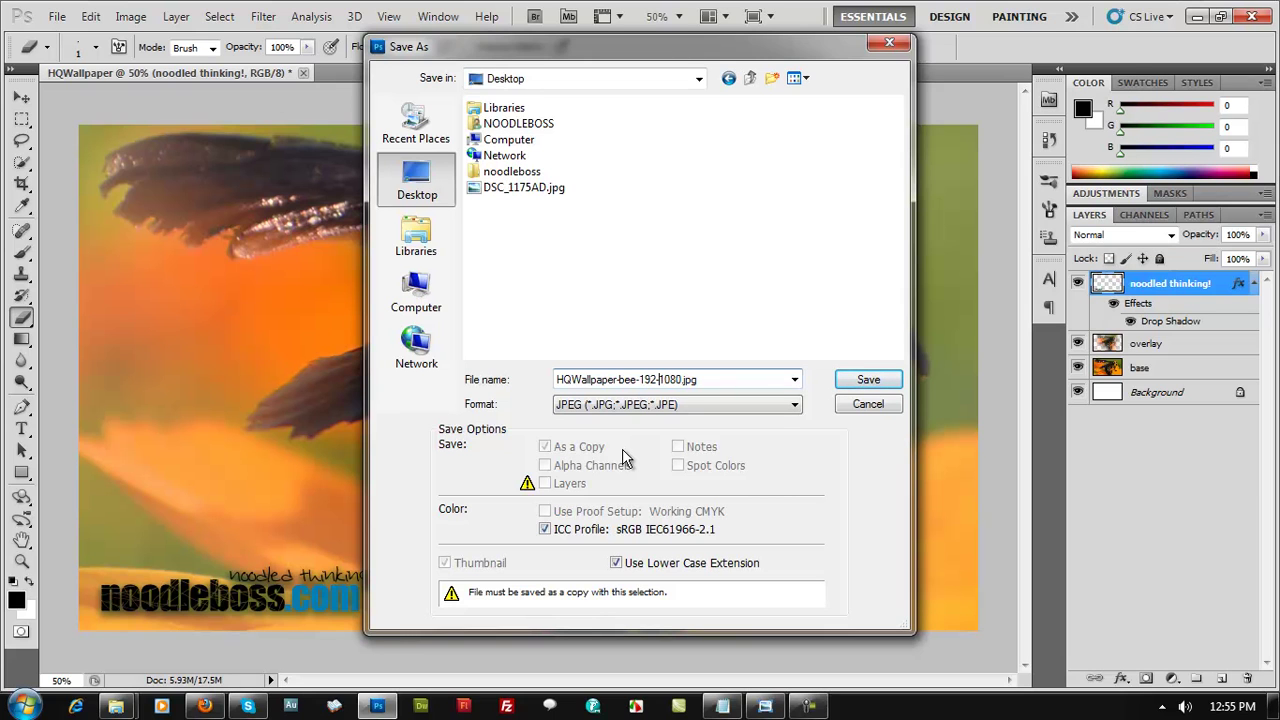
Save the JPEG copy at maximum quality 12, Baseline (Standard).
{"action": "left_click", "coordinate": [868, 381]}
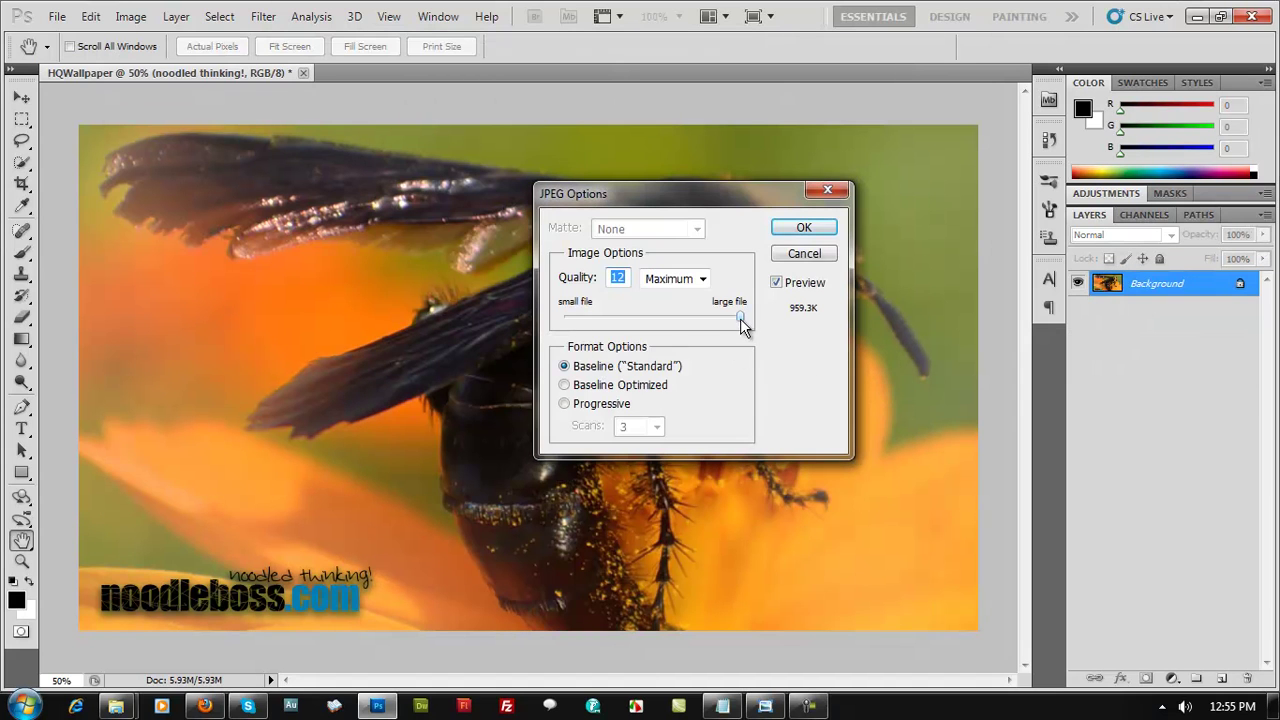
{"action": "mouse_move", "coordinate": [741, 318]}
{"action": "left_mouse_down"}
{"action": "mouse_move", "coordinate": [600, 323]}
{"action": "mouse_move", "coordinate": [744, 327]}
{"action": "left_mouse_up"}
{"action": "left_click", "coordinate": [741, 317]}
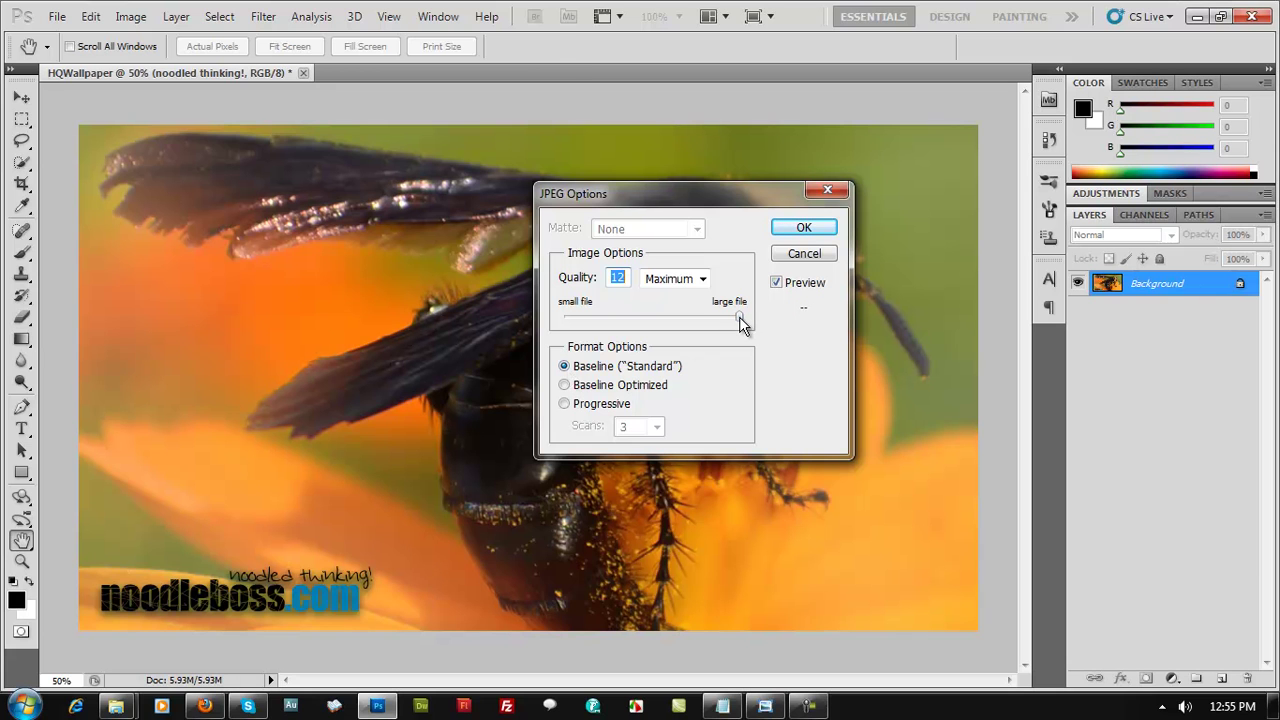
{"action": "left_click", "coordinate": [804, 229]}
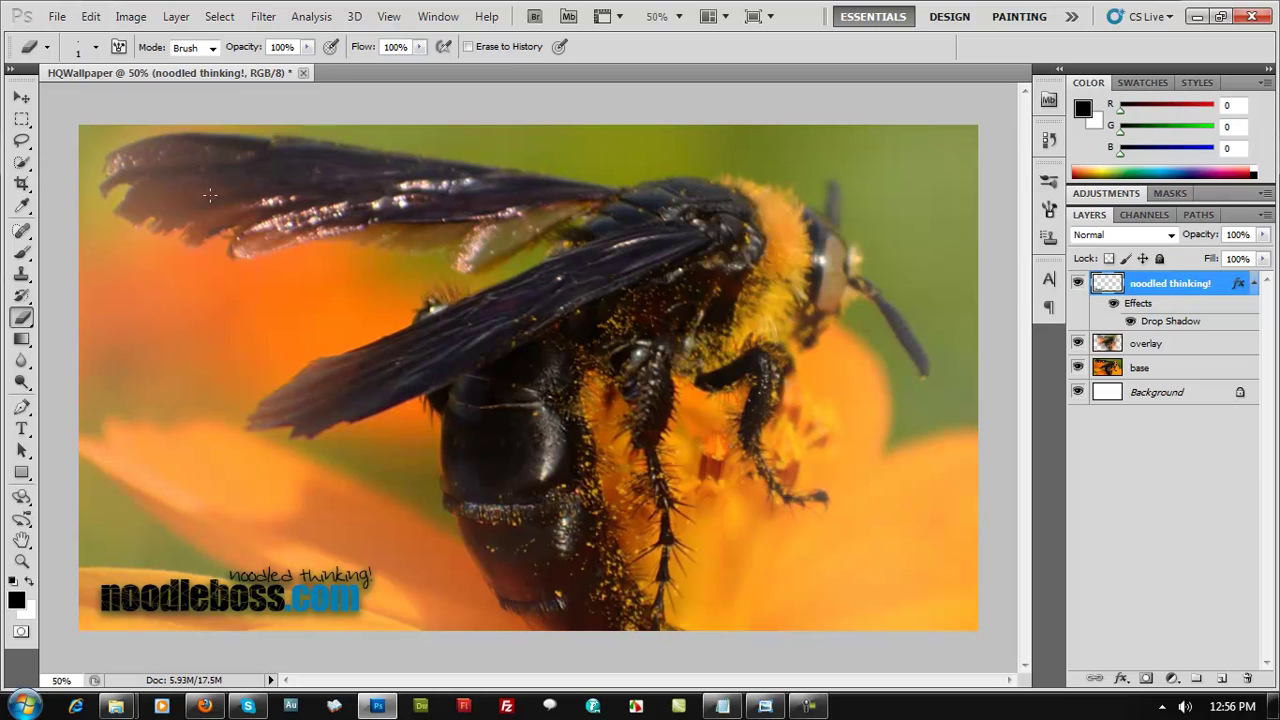
Resize the image proportionally to 1280 × 720 px, then reopen Image Size to verify.
{"action": "key", "text": "ctrl+alt+i"}
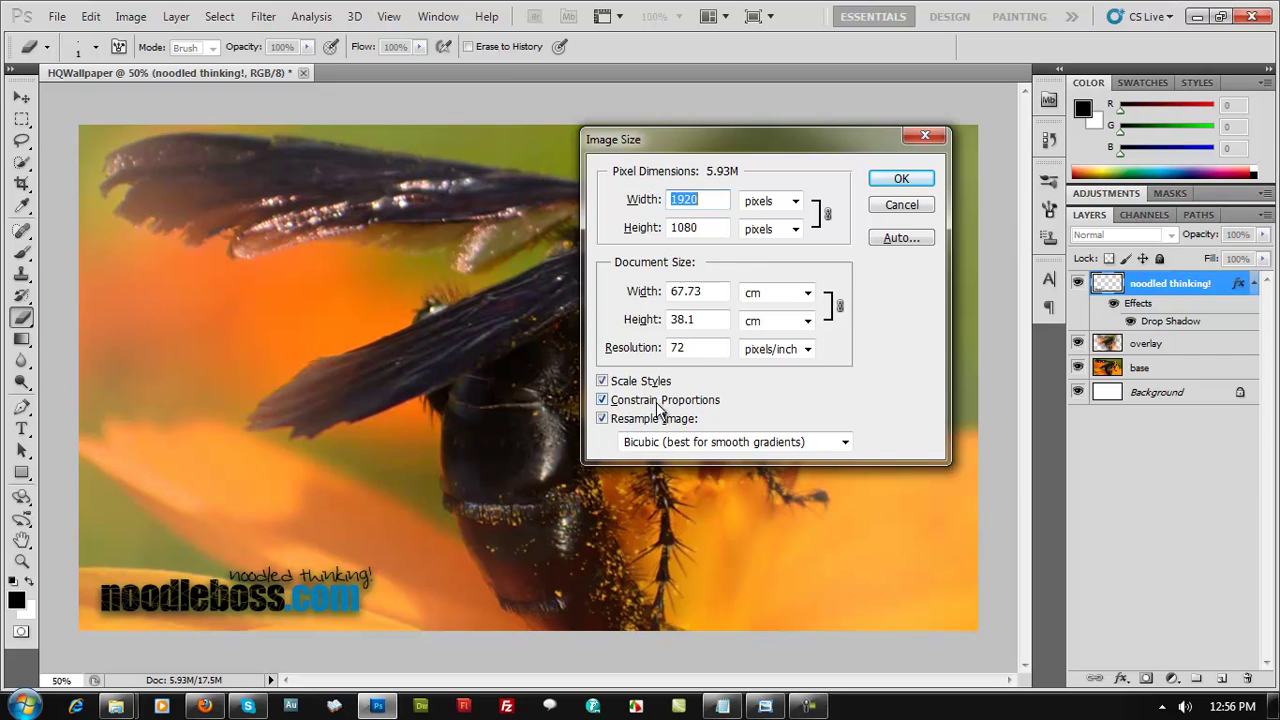
{"action": "left_click", "coordinate": [602, 401]}
{"action": "left_click", "coordinate": [602, 401]}
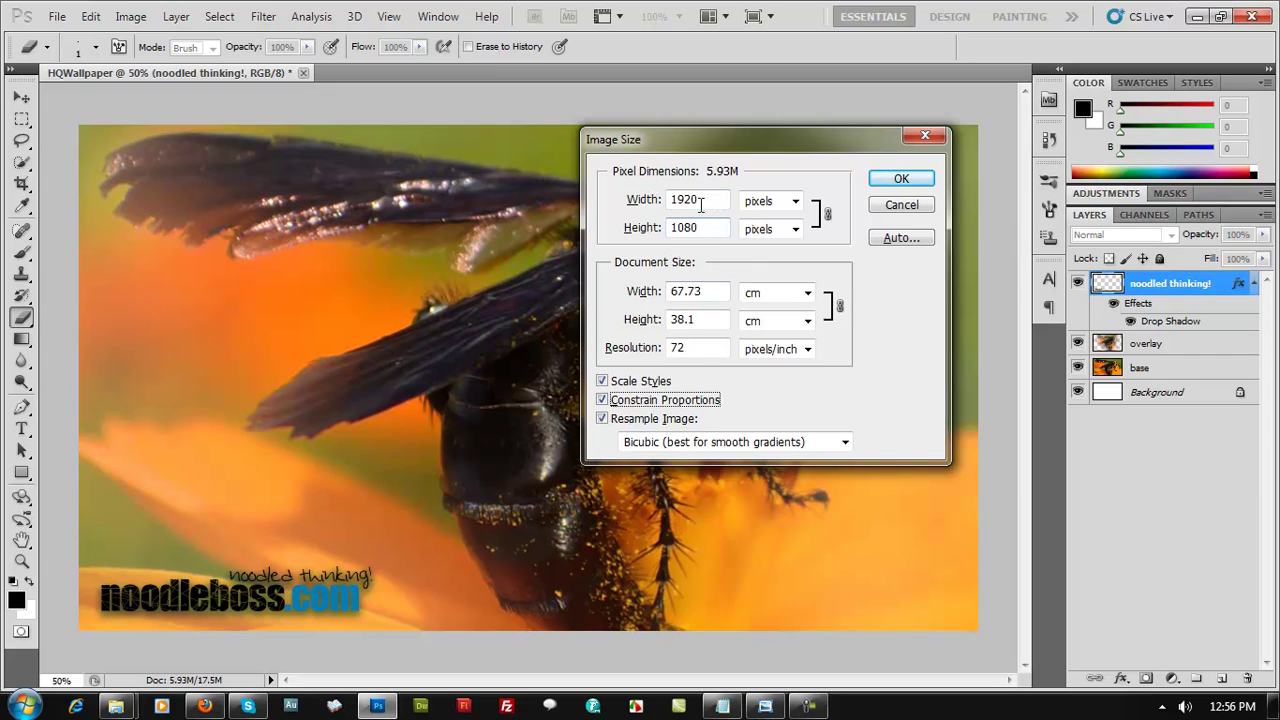
{"action": "double_click", "coordinate": [700, 203]}
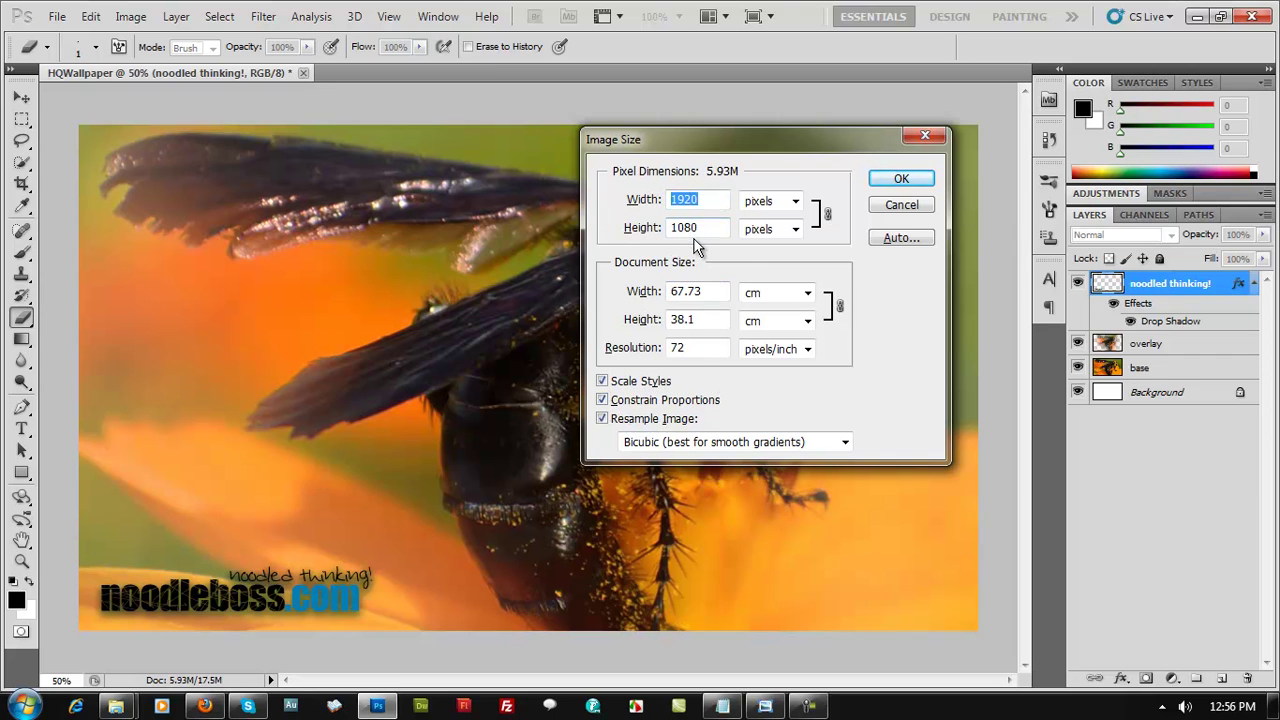
{"action": "type", "text": "23"}
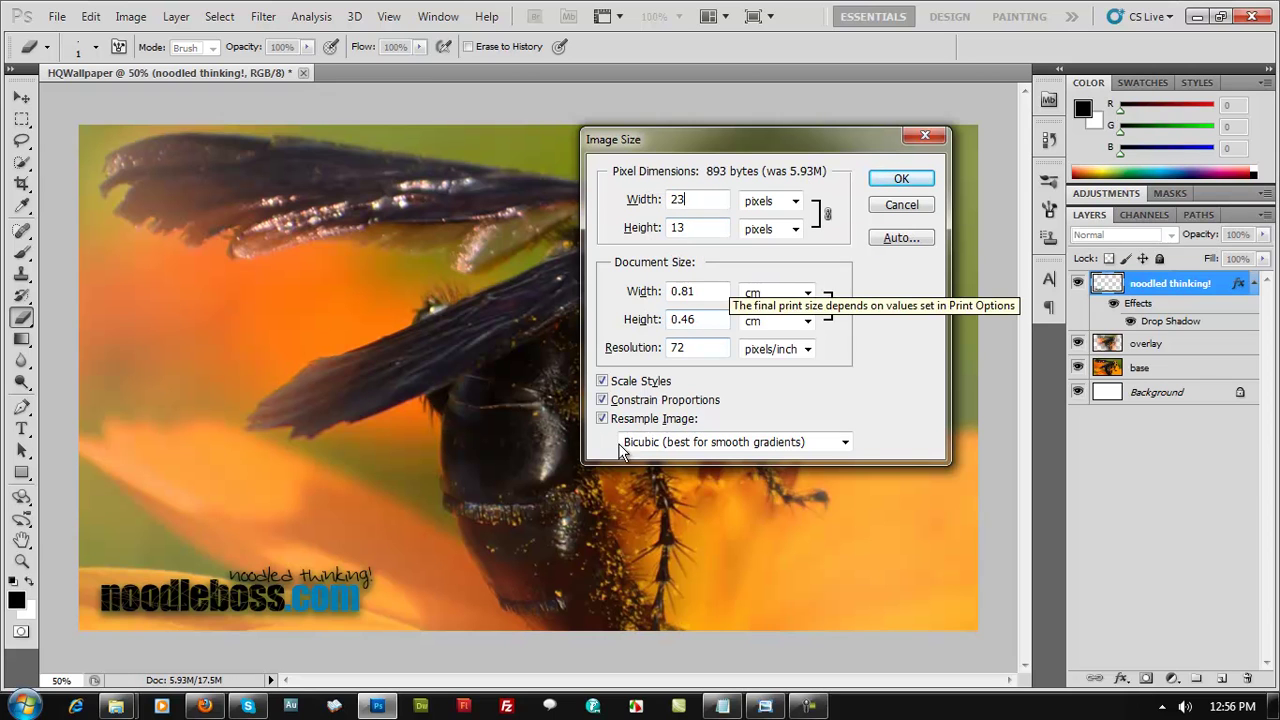
{"action": "double_click", "coordinate": [688, 199]}
{"action": "type", "text": "1280"}
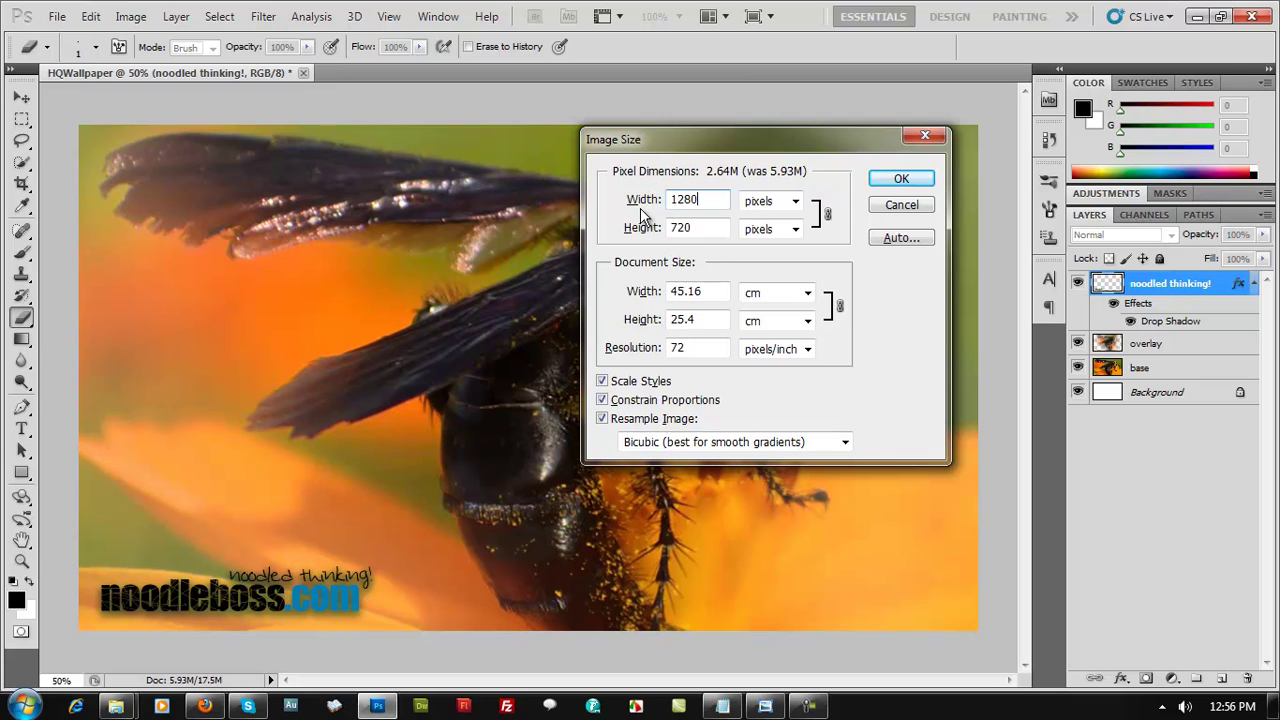
{"action": "left_click", "coordinate": [897, 179]}
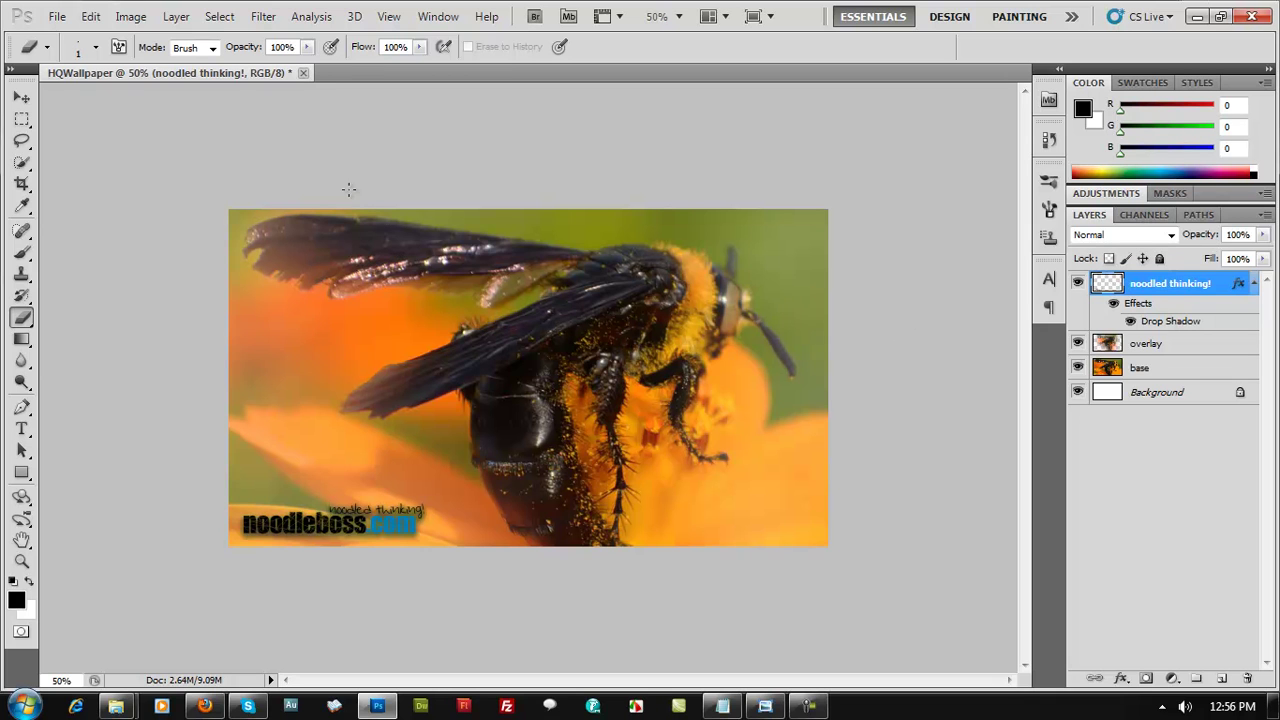
{"action": "key", "text": "ctrl+alt+i"}
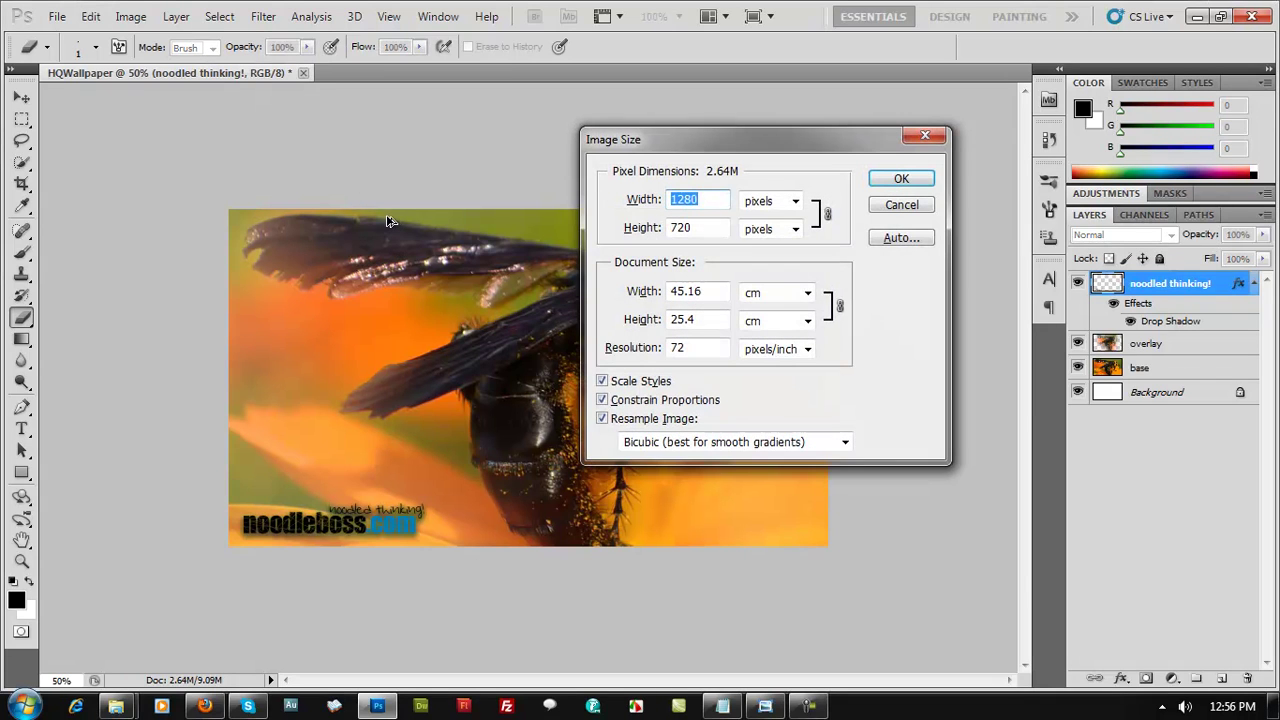
Save the wallpaper to the Desktop as JPEG 'HQWallpaper-bee-1280-720.jpg', accepting the default quality options.
{"action": "left_click", "coordinate": [898, 181]}
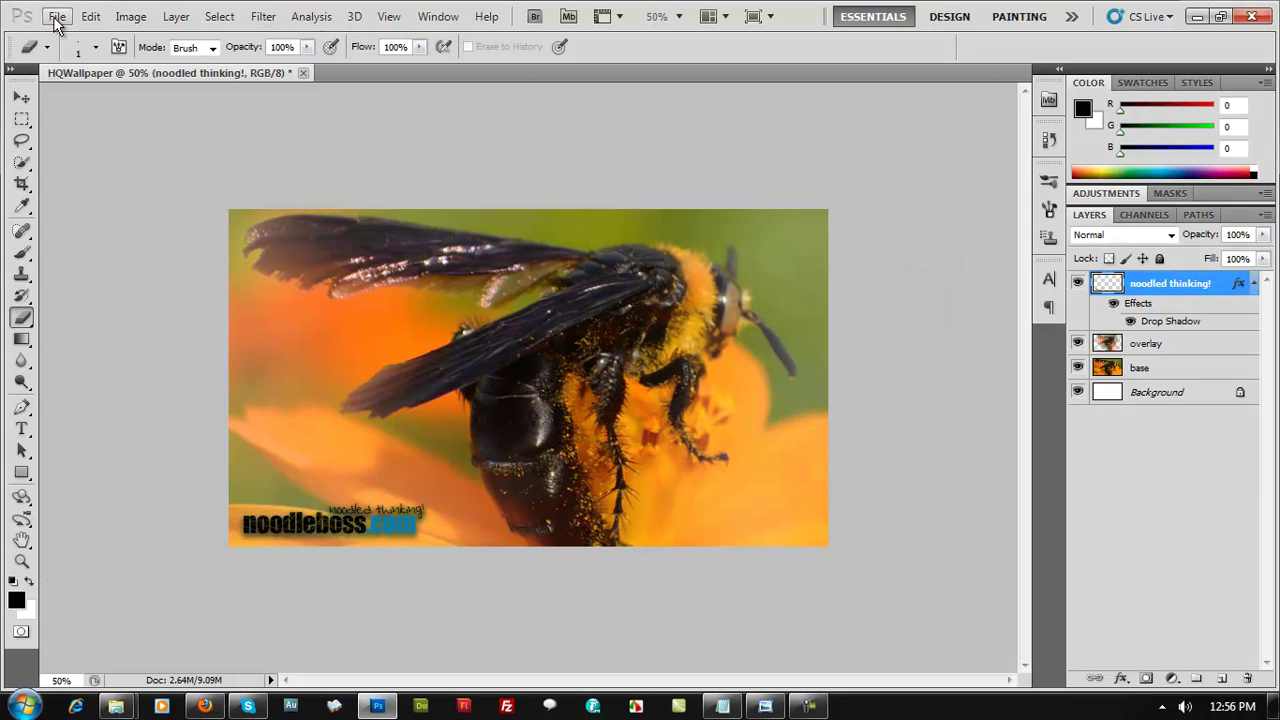
{"action": "left_click", "coordinate": [57, 16]}
{"action": "left_click", "coordinate": [98, 304]}
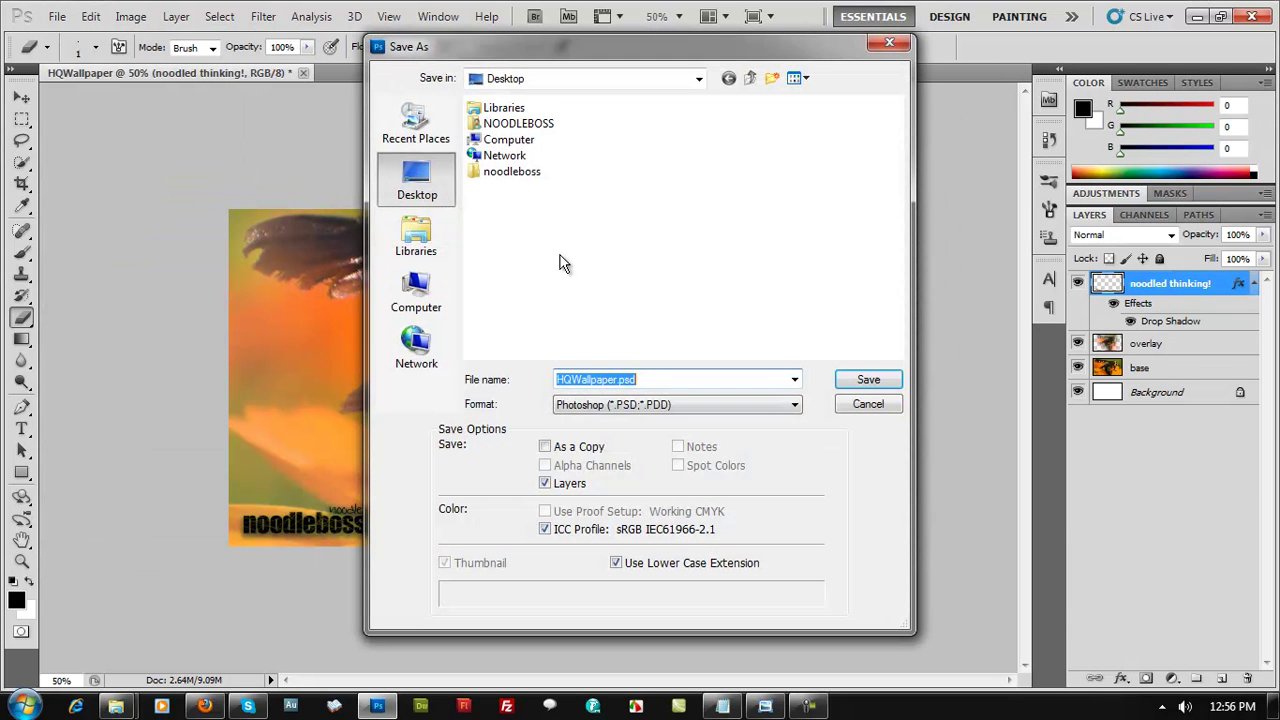
{"action": "left_click", "coordinate": [616, 380]}
{"action": "left_click", "coordinate": [622, 404]}
{"action": "left_click", "coordinate": [615, 531]}
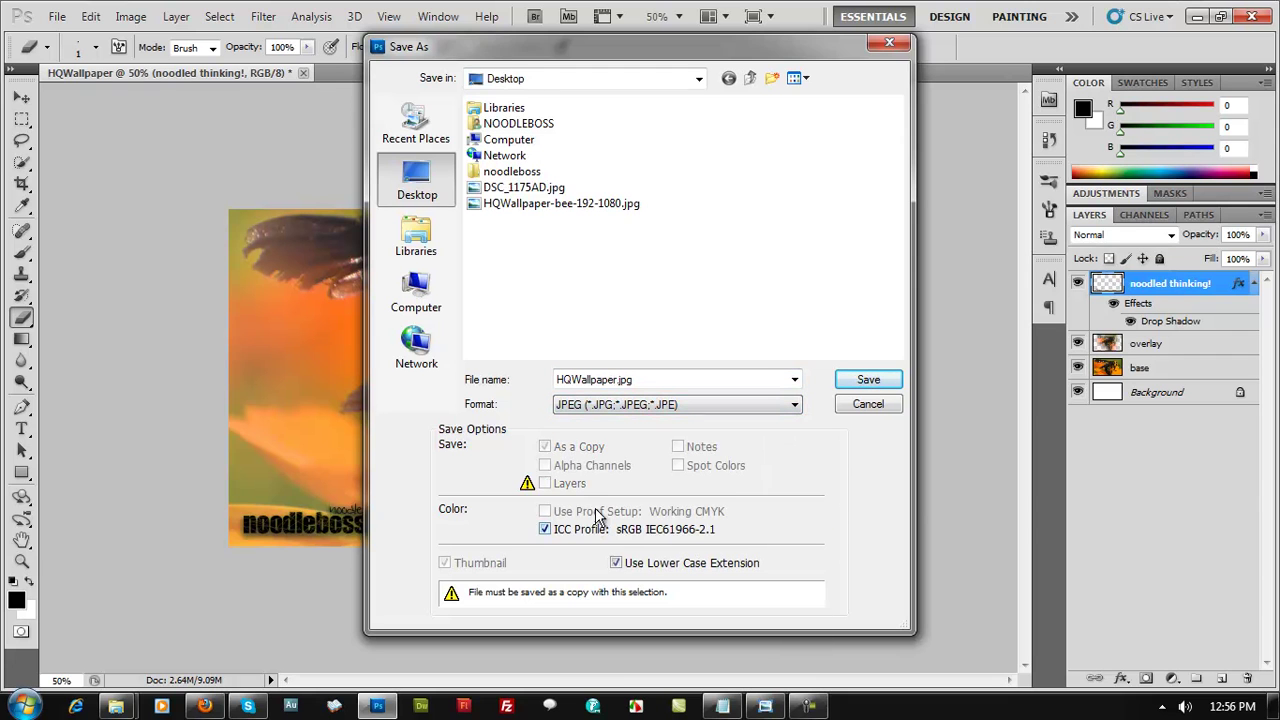
{"action": "left_click", "coordinate": [561, 205]}
{"action": "left_click", "coordinate": [643, 380]}
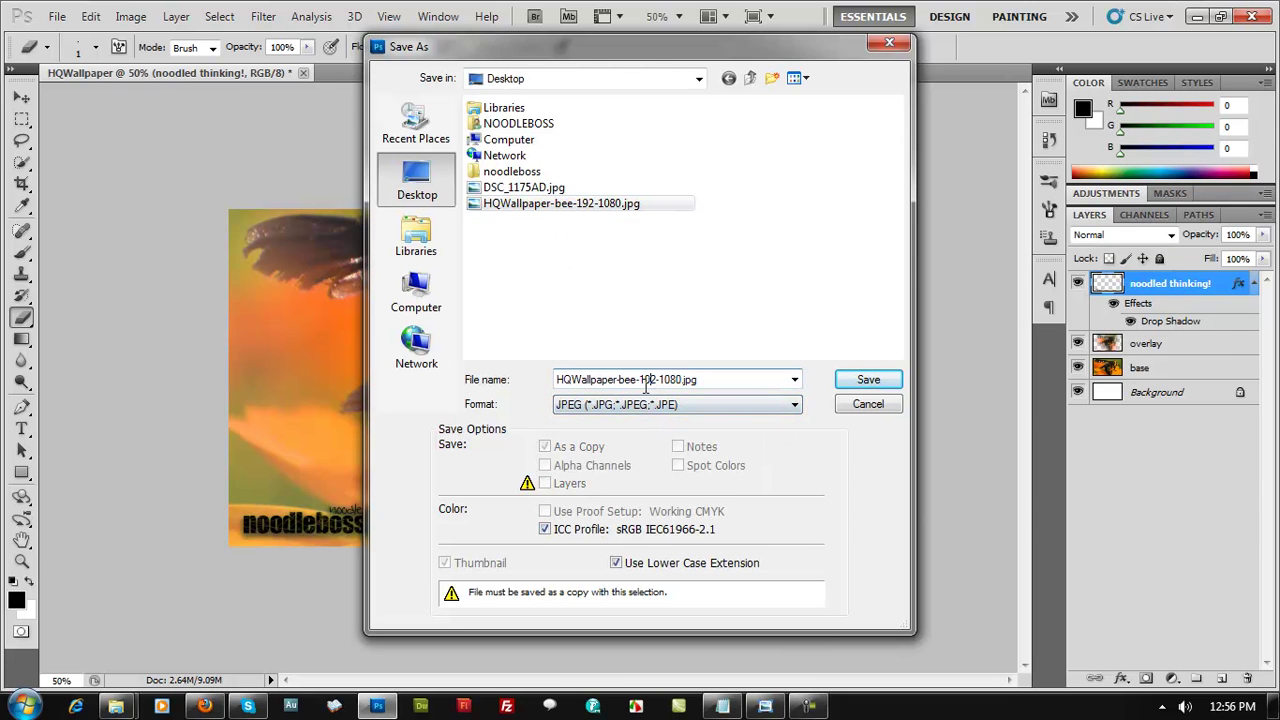
{"action": "left_click_drag", "start_coordinate": [643, 380], "coordinate": [684, 382]}
{"action": "type", "text": "280-720"}
{"action": "left_click", "coordinate": [868, 381]}
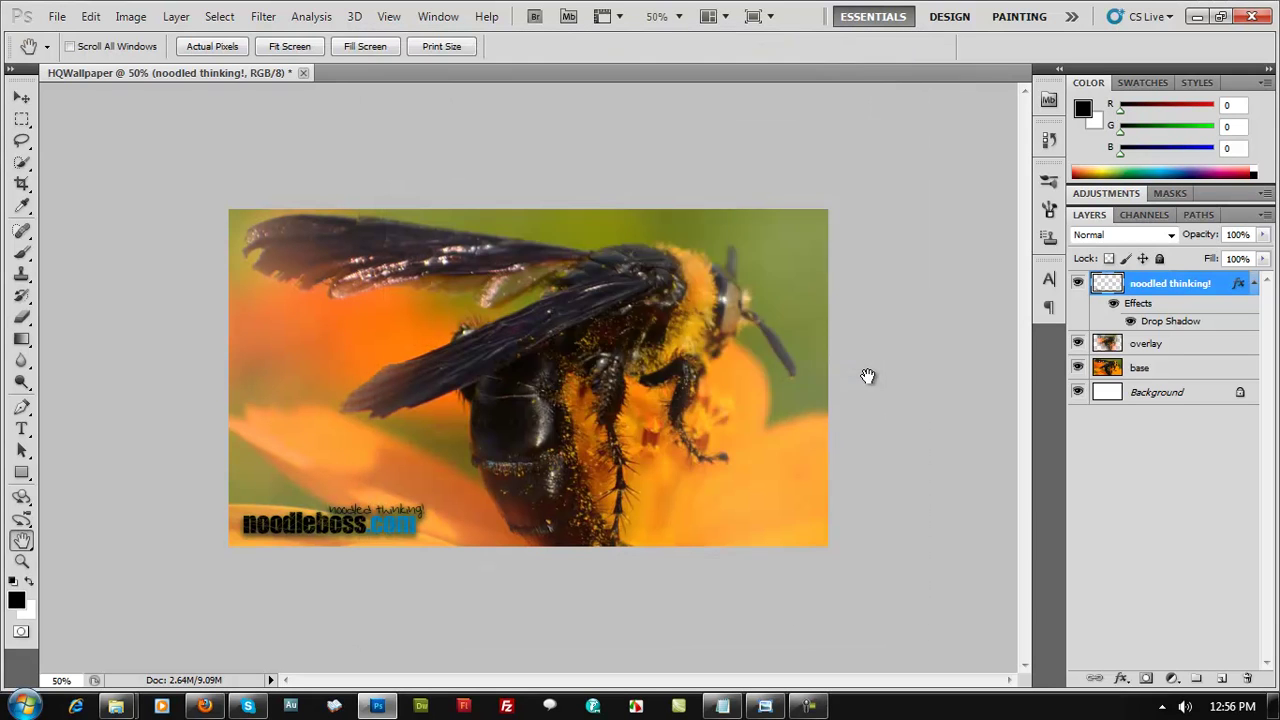
{"action": "left_click", "coordinate": [799, 234]}
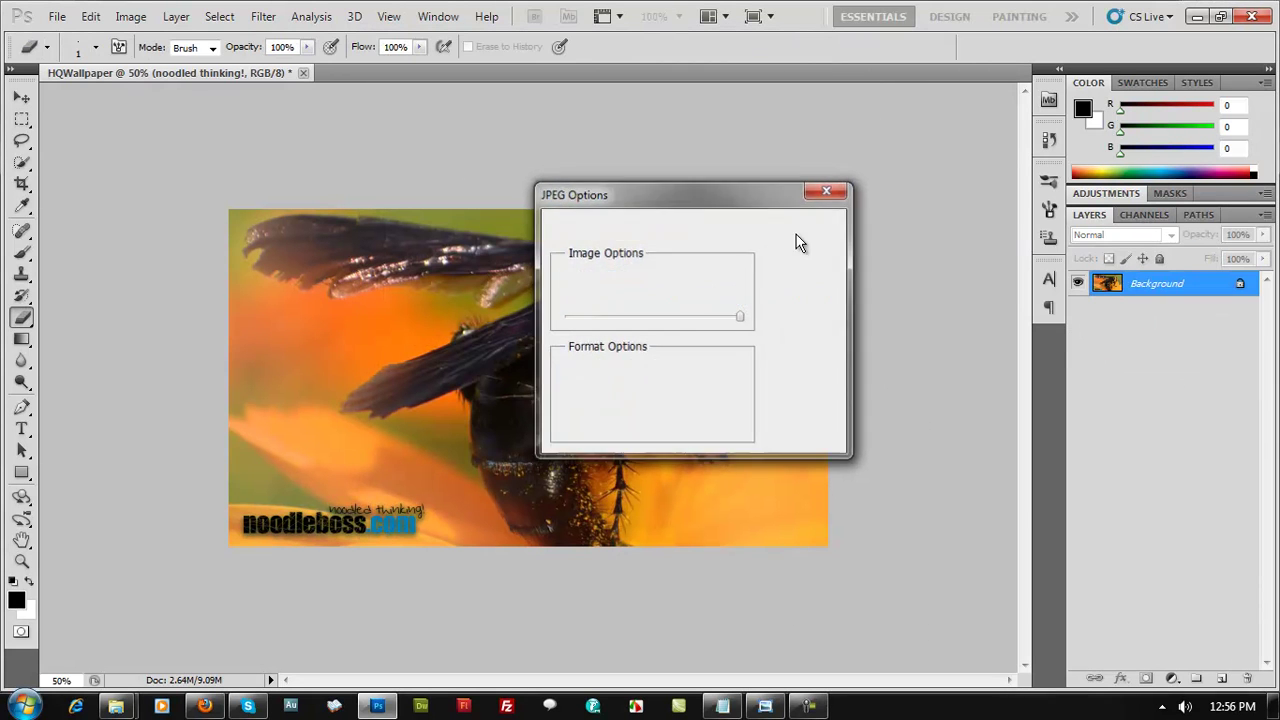
Preview the 1920 × 1080 and 1280 × 720 wallpaper JPEGs in Photo Viewer.
{"action": "key", "text": "super+d"}
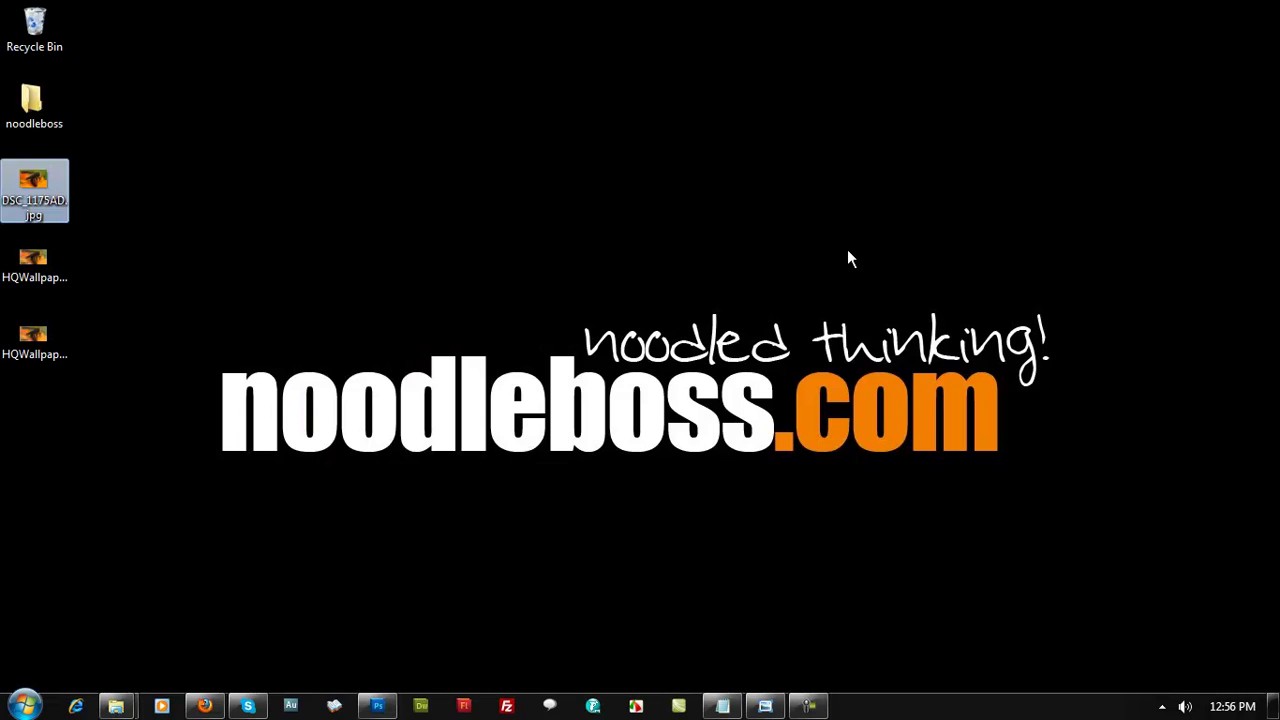
{"action": "double_click", "coordinate": [63, 199]}
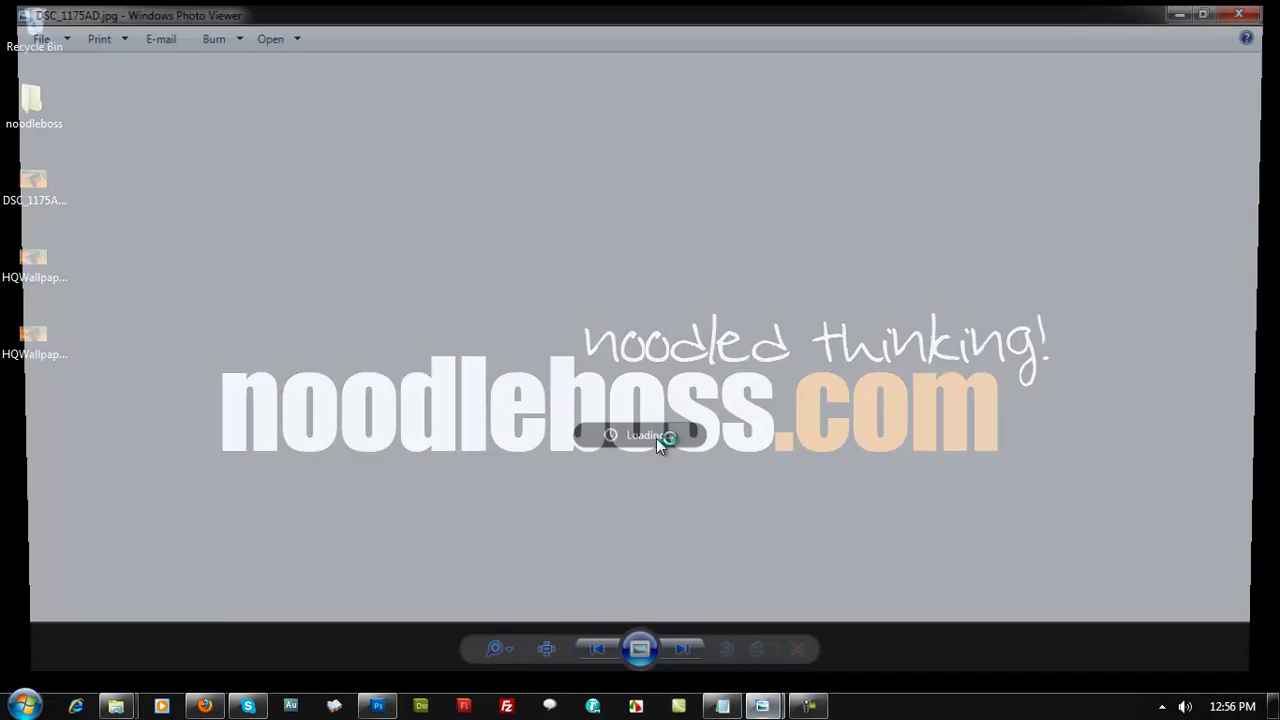
{"action": "left_click", "coordinate": [690, 671]}
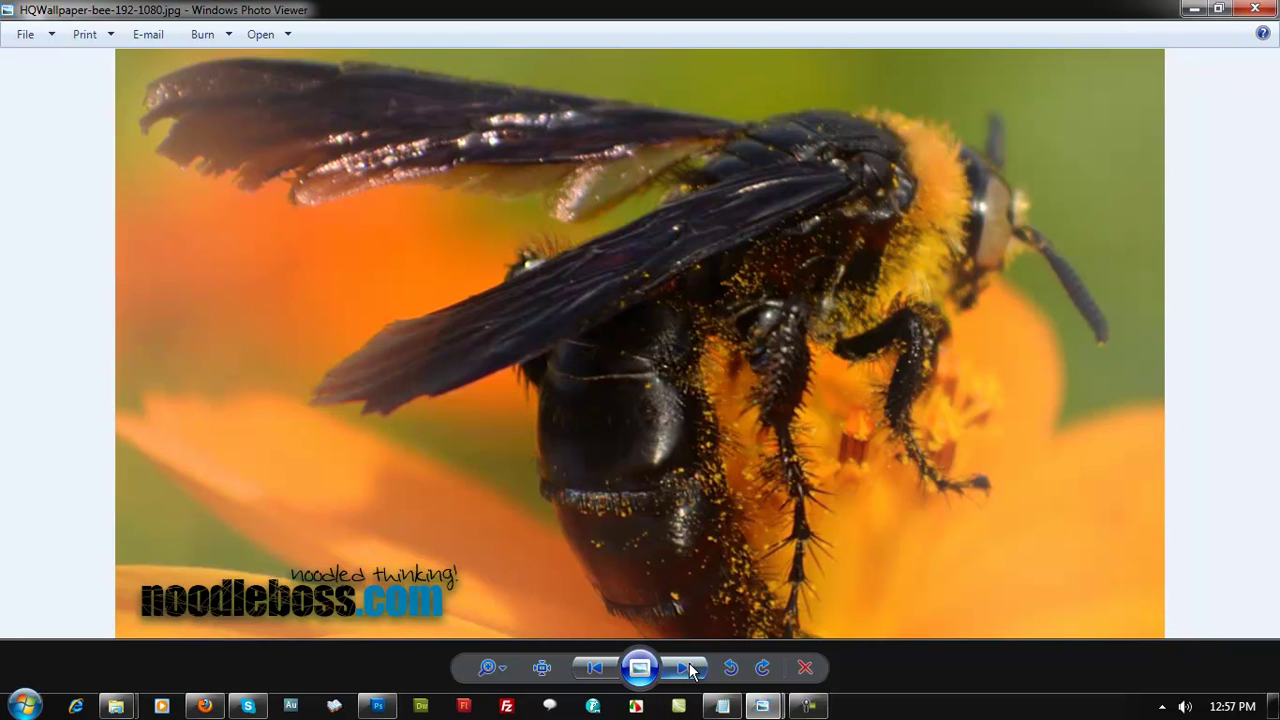
{"action": "left_click", "coordinate": [690, 671]}
{"action": "key", "text": "super+d"}
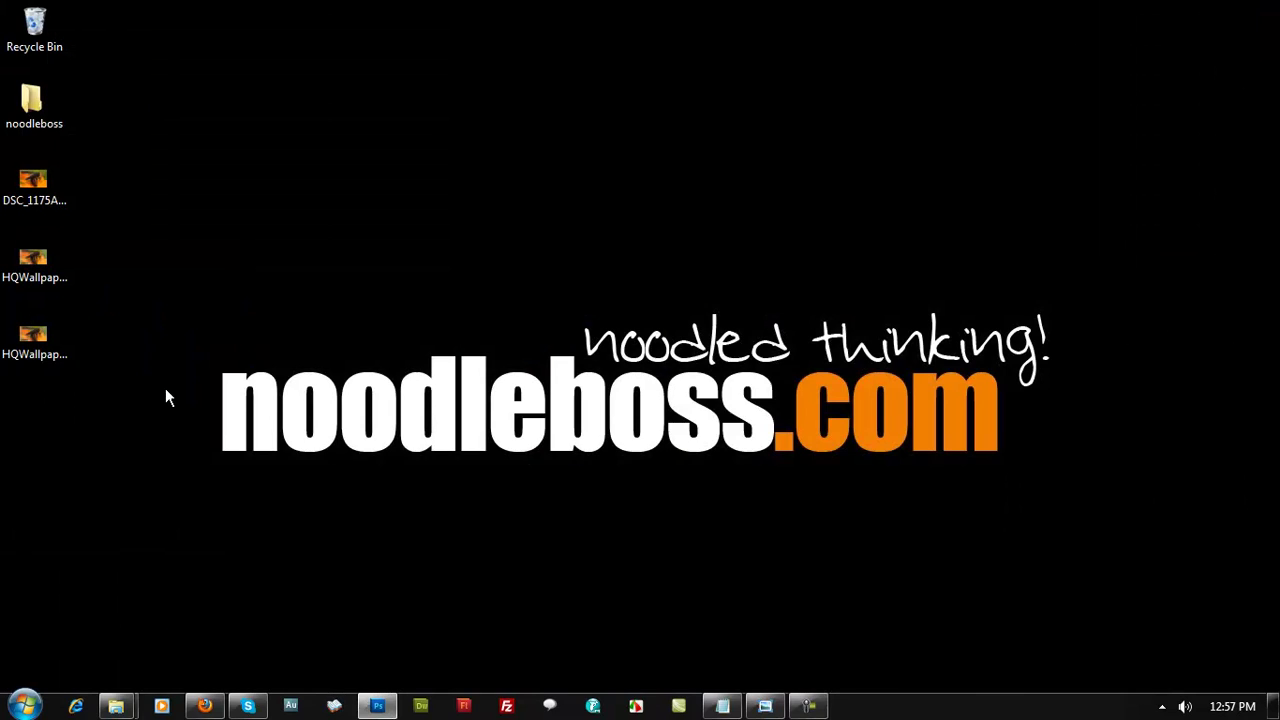
In Explorer's Desktop folder, enlarge the details pane and check both wallpapers' dimensions.
{"action": "left_click", "coordinate": [24, 706]}
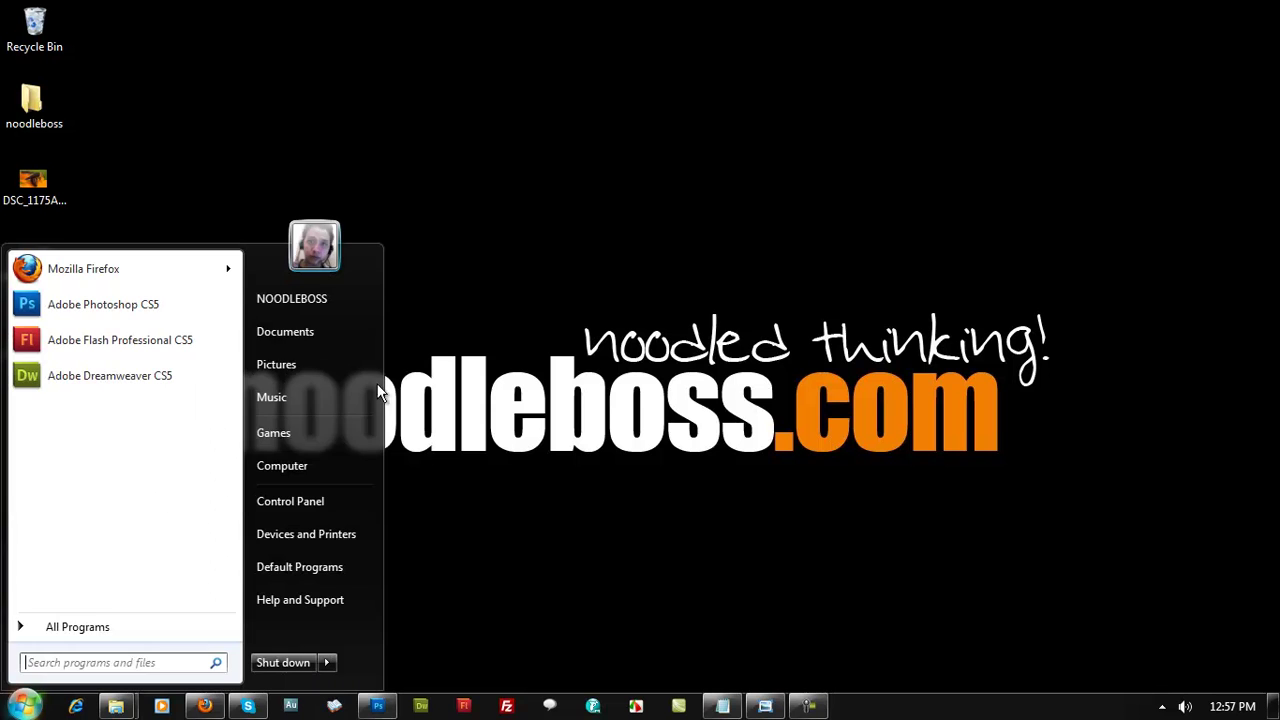
{"action": "left_click", "coordinate": [336, 465]}
{"action": "left_click", "coordinate": [215, 252]}
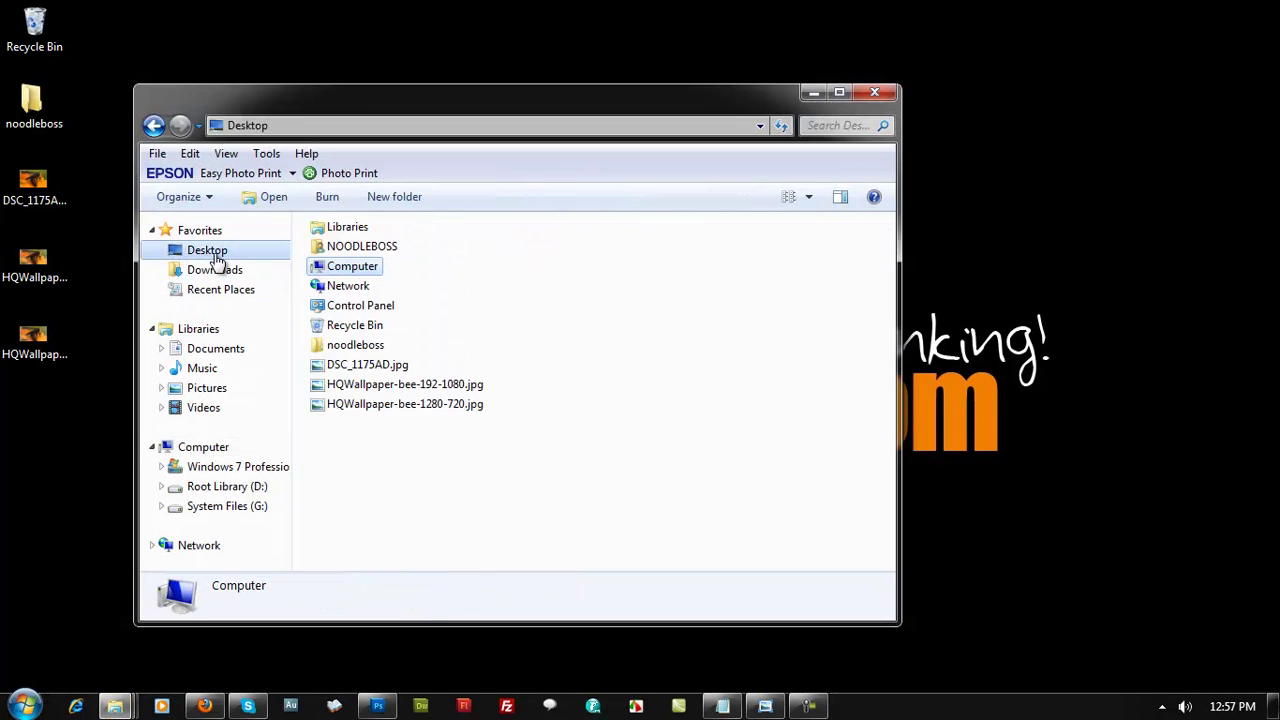
{"action": "left_click", "coordinate": [540, 448]}
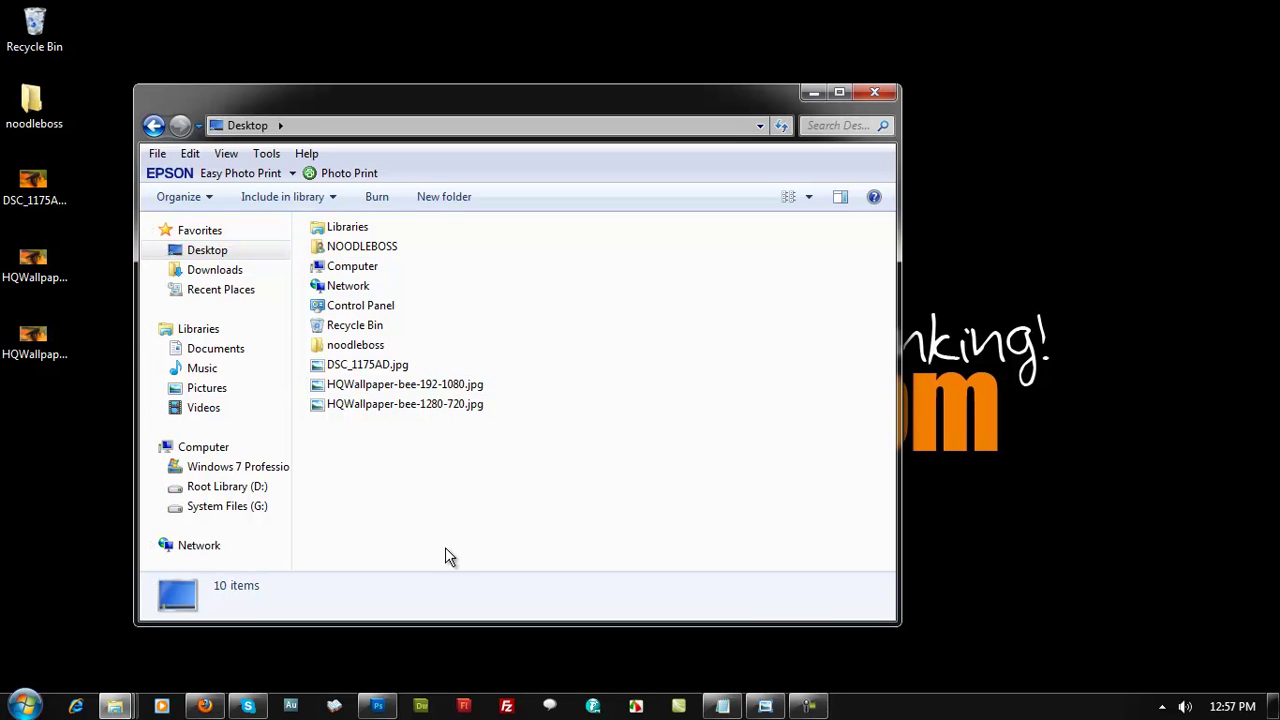
{"action": "left_click_drag", "start_coordinate": [448, 573], "coordinate": [521, 424]}
{"action": "left_click", "coordinate": [364, 389]}
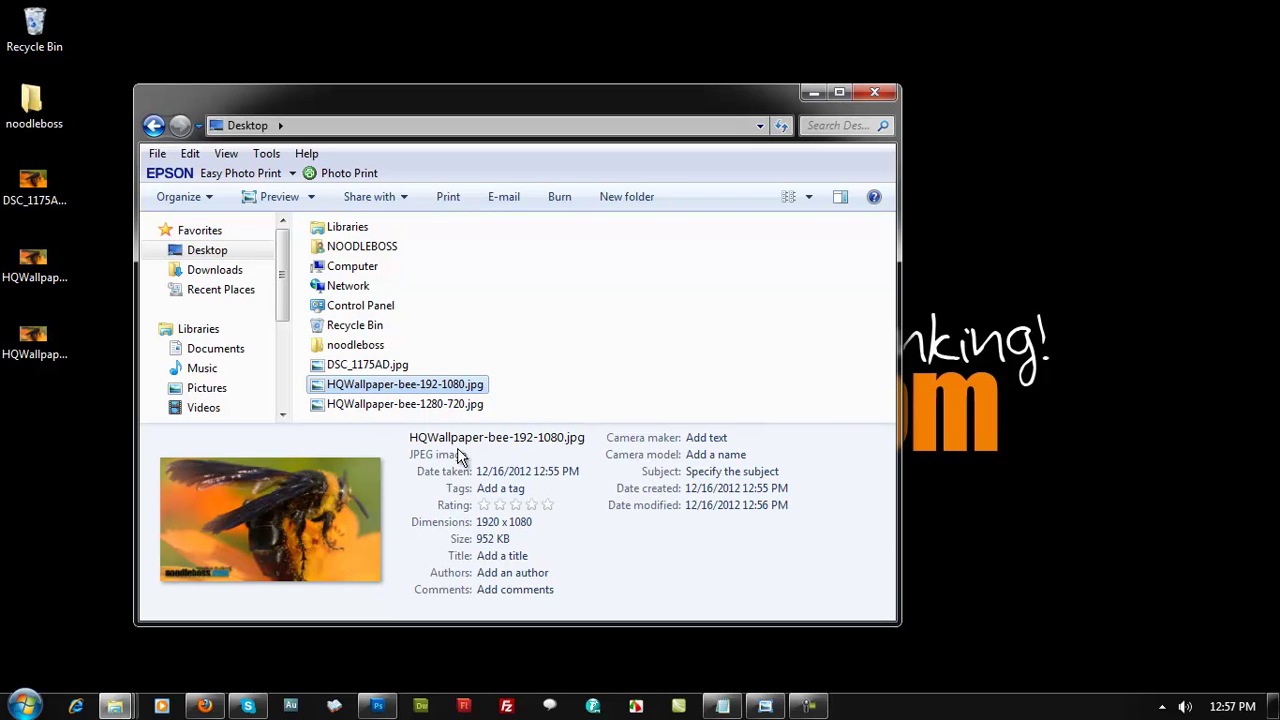
{"action": "left_click", "coordinate": [378, 404]}
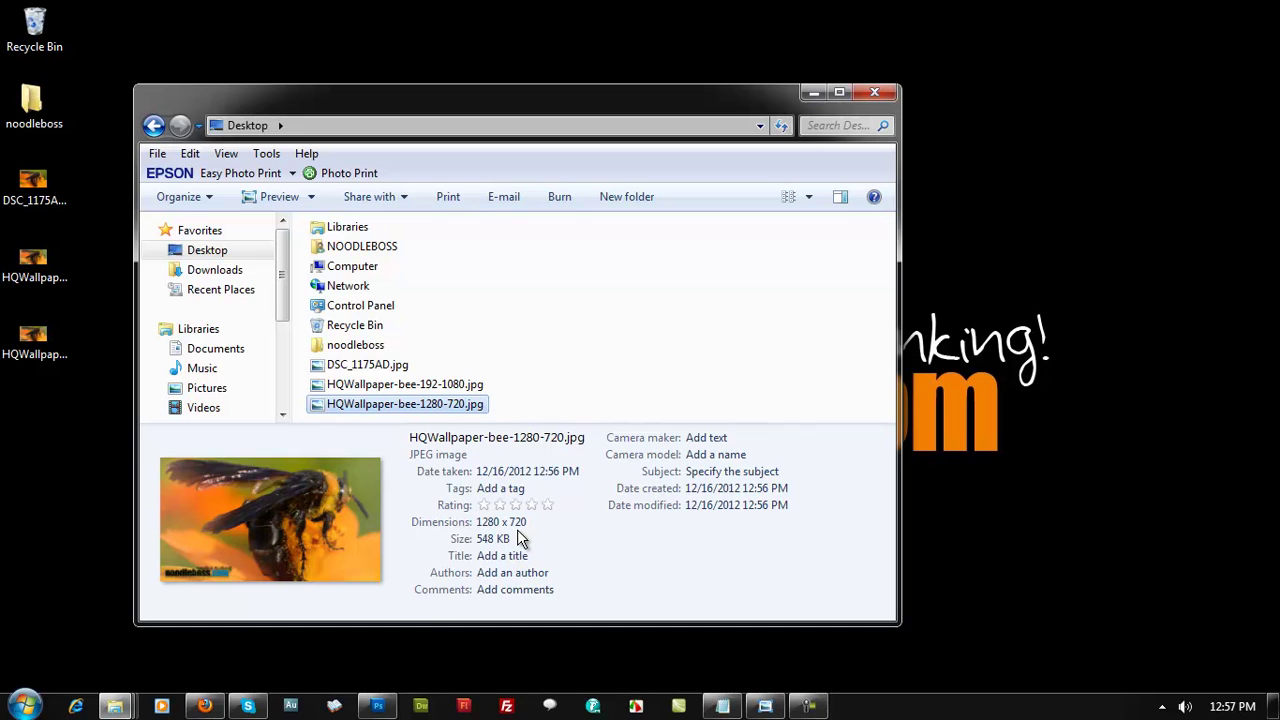
{"action": "left_click", "coordinate": [876, 91]}
{"action": "left_click", "coordinate": [52, 262]}
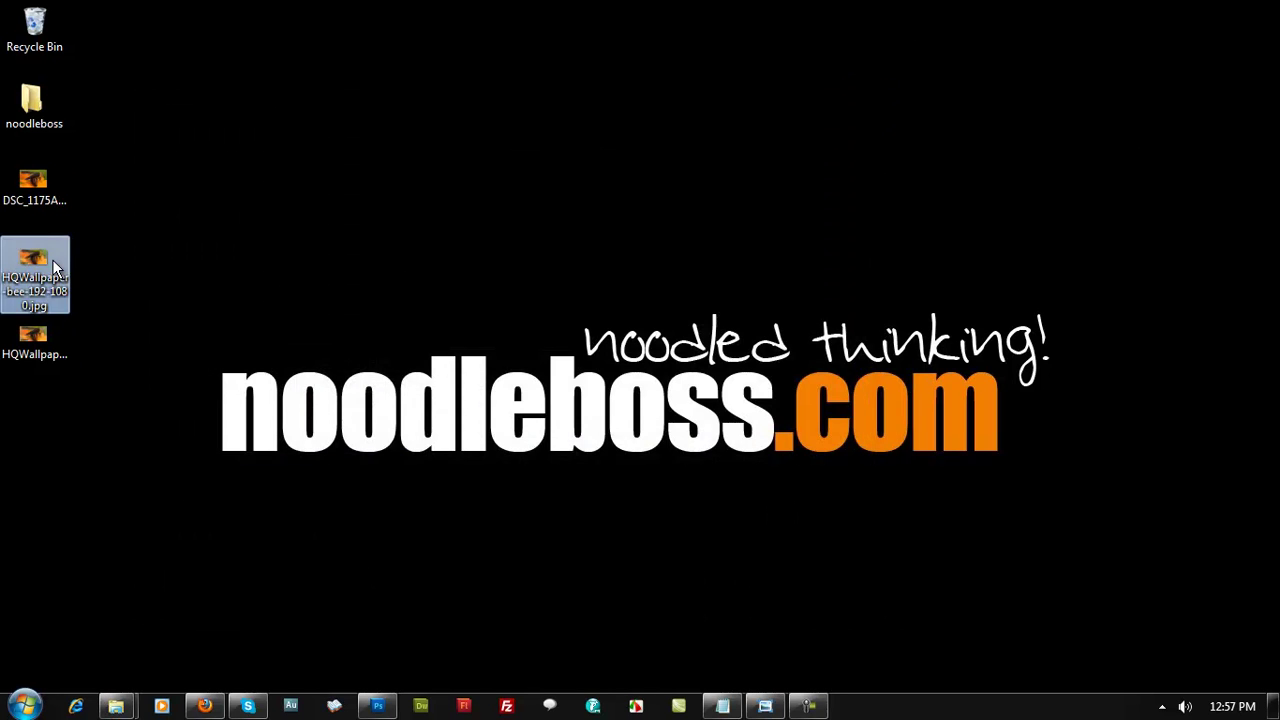
{"action": "double_click", "coordinate": [53, 262]}
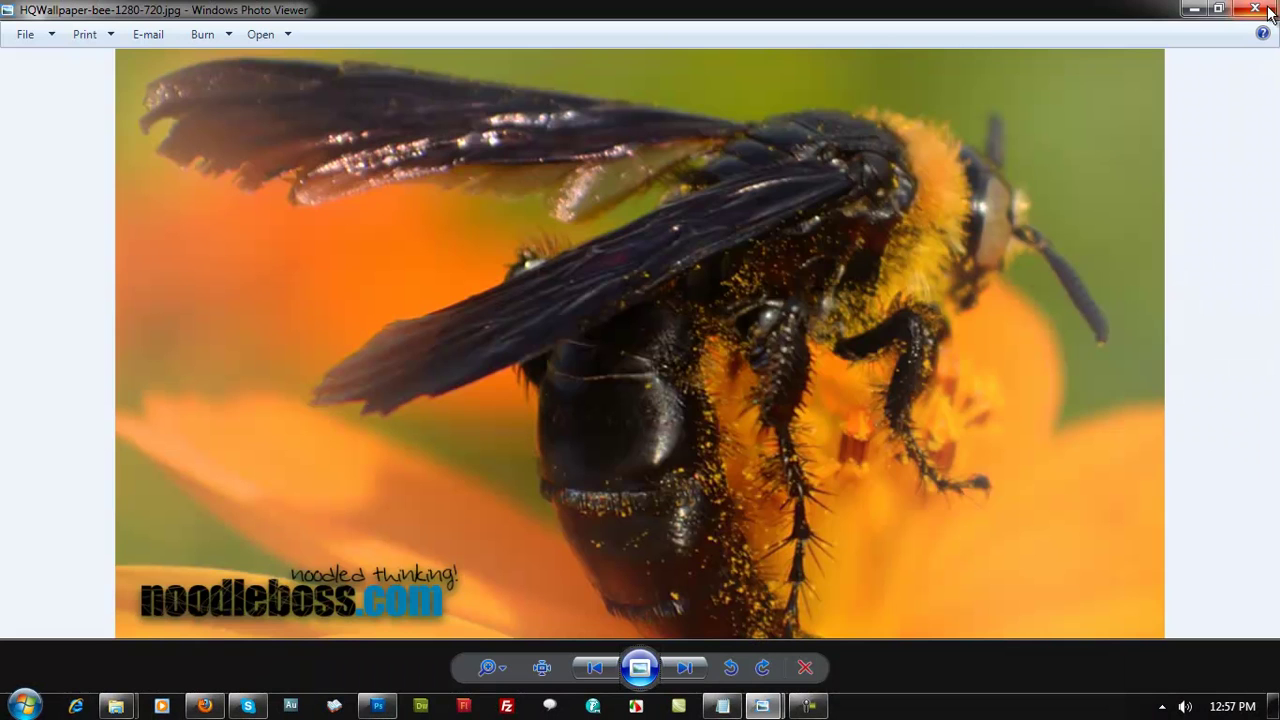
{"action": "left_click", "coordinate": [204, 706]}
{"action": "scroll", "coordinate": [5, 347], "scroll_direction": "up", "scroll_amount": 10}
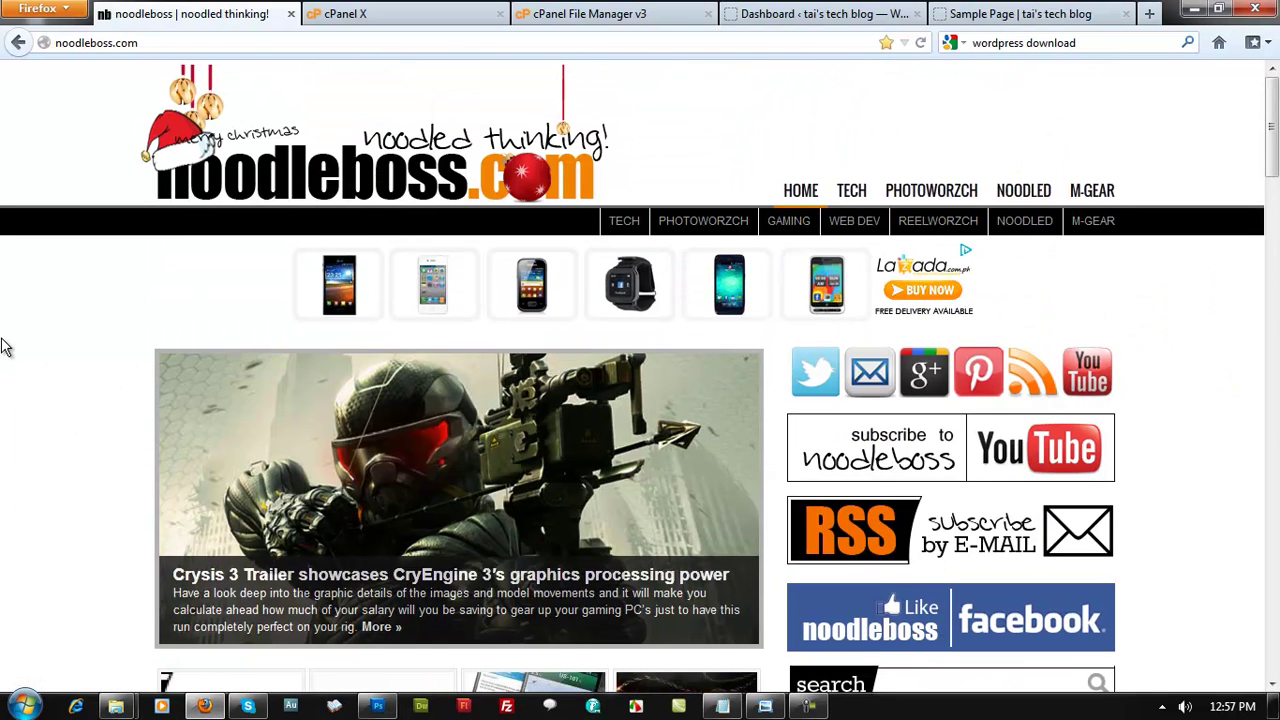
{"action": "left_click", "coordinate": [1193, 9]}
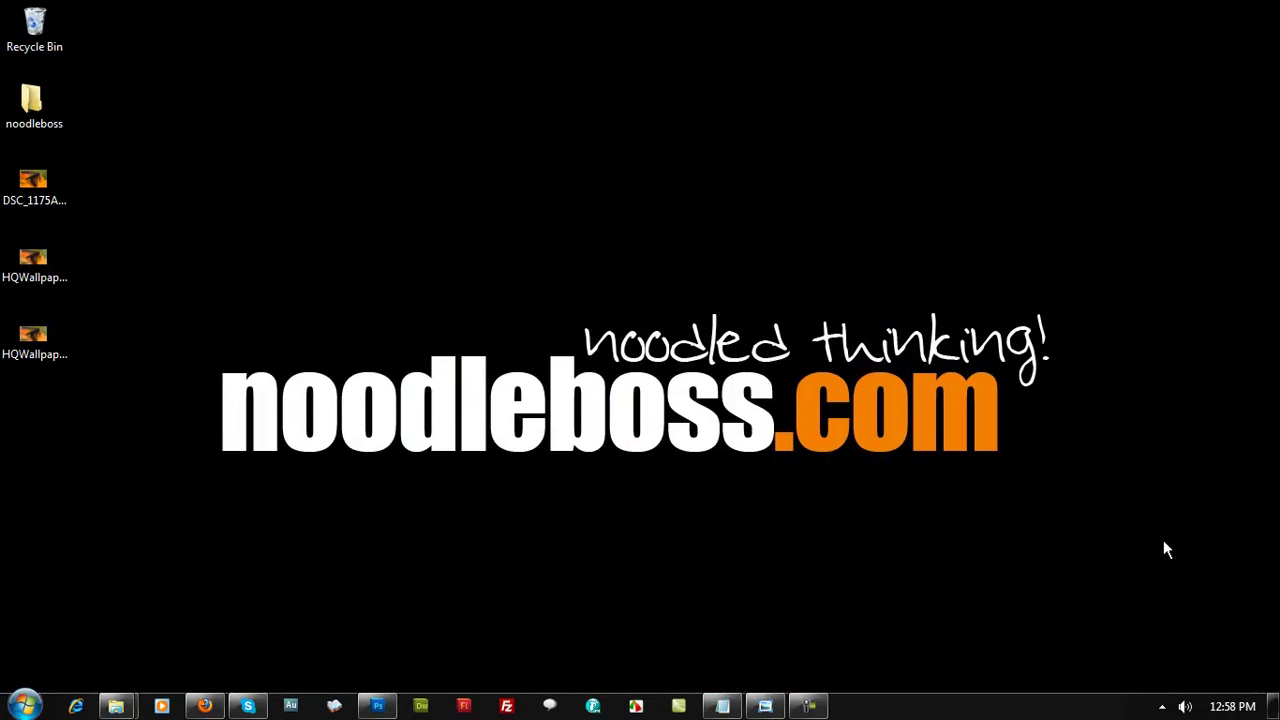